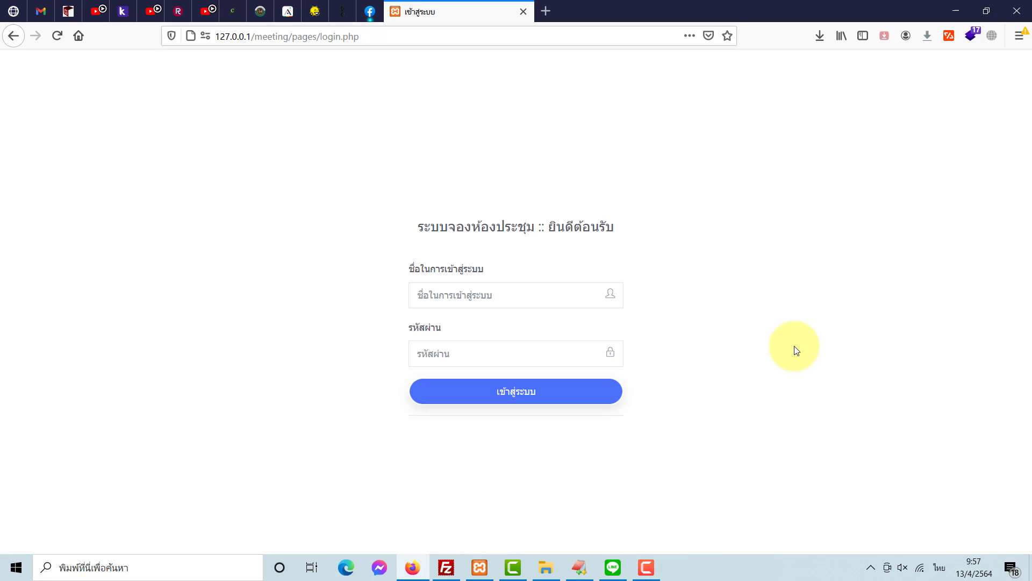
- Log in as admin using the browser's saved administrator login and password
left_click(565, 298)
type("ad")
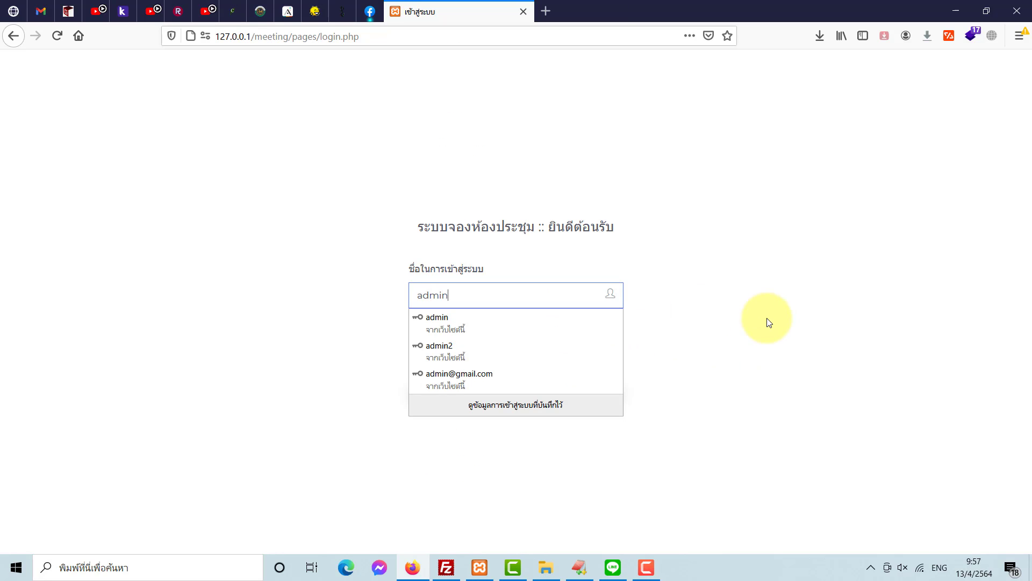
type("min")
key("Down")
key("Return")
key("Tab")
key("Return")
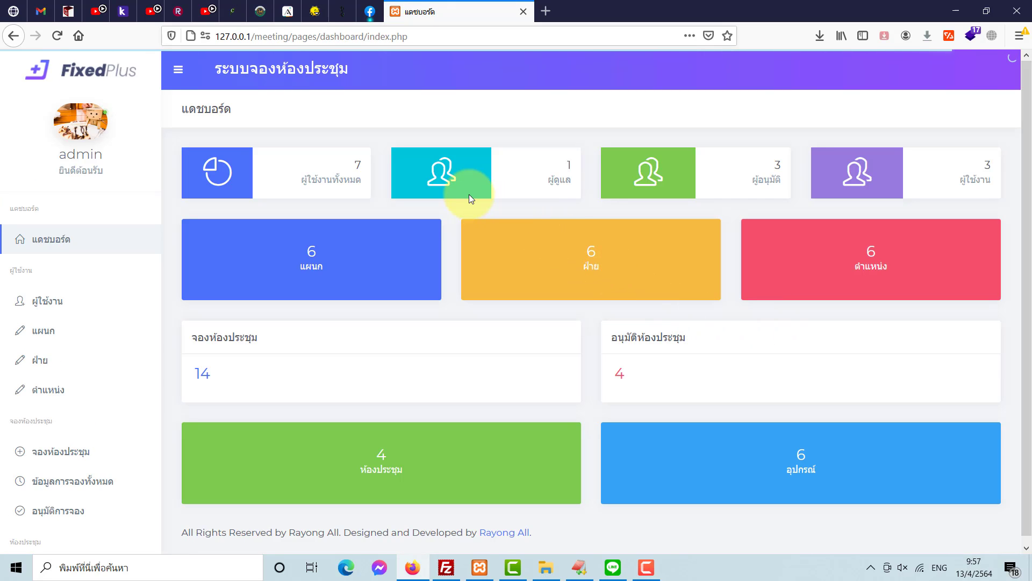
left_click_drag(306, 179, 371, 180)
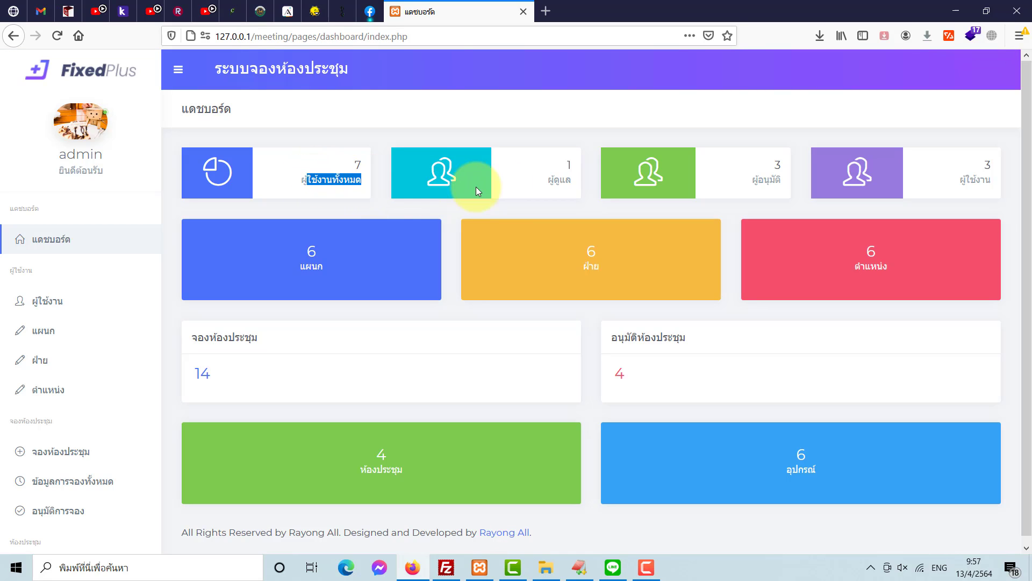
double_click(550, 180)
left_click(778, 169)
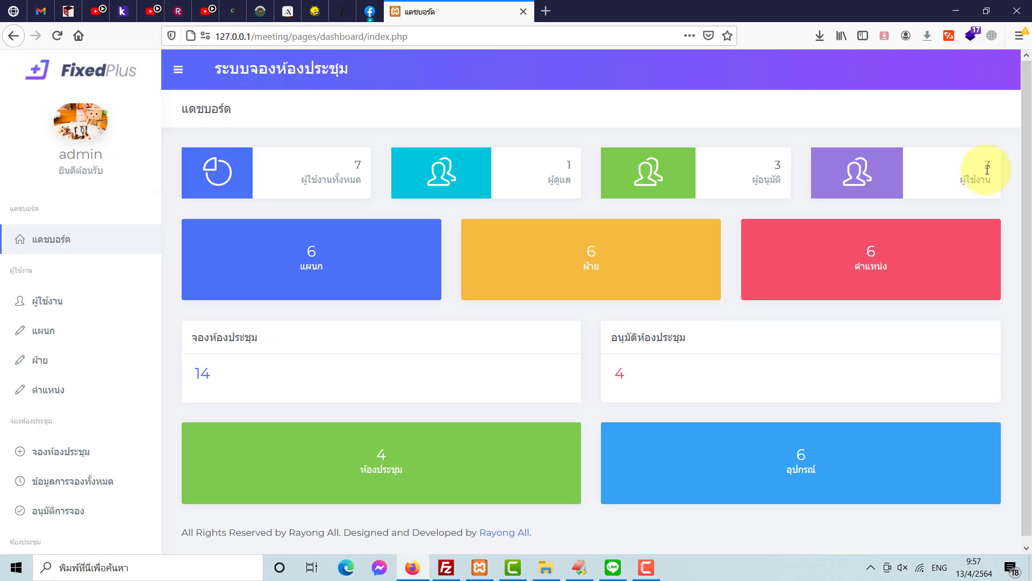
left_click(414, 263)
double_click(591, 251)
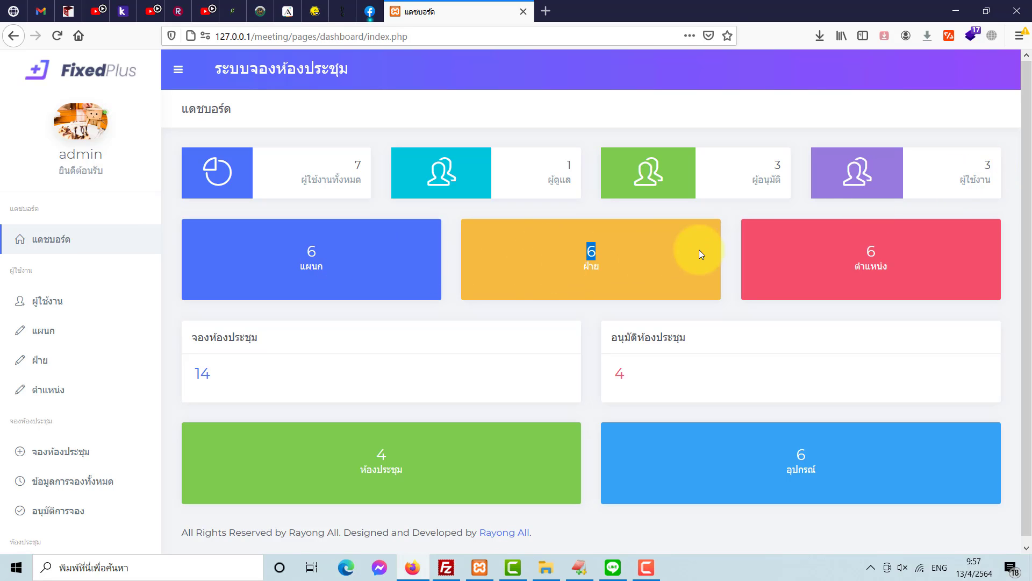
double_click(869, 251)
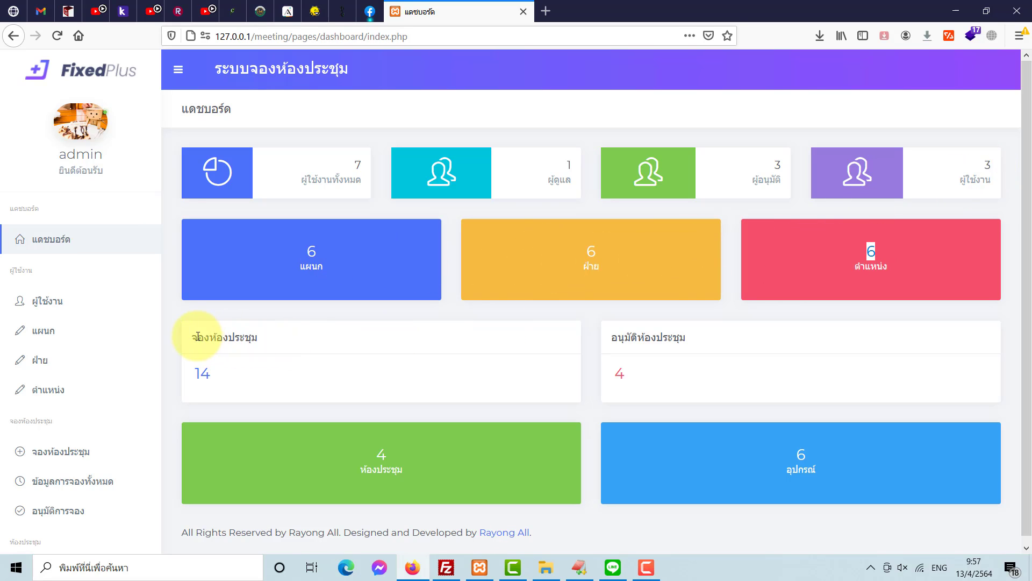
left_click_drag(197, 337, 259, 338)
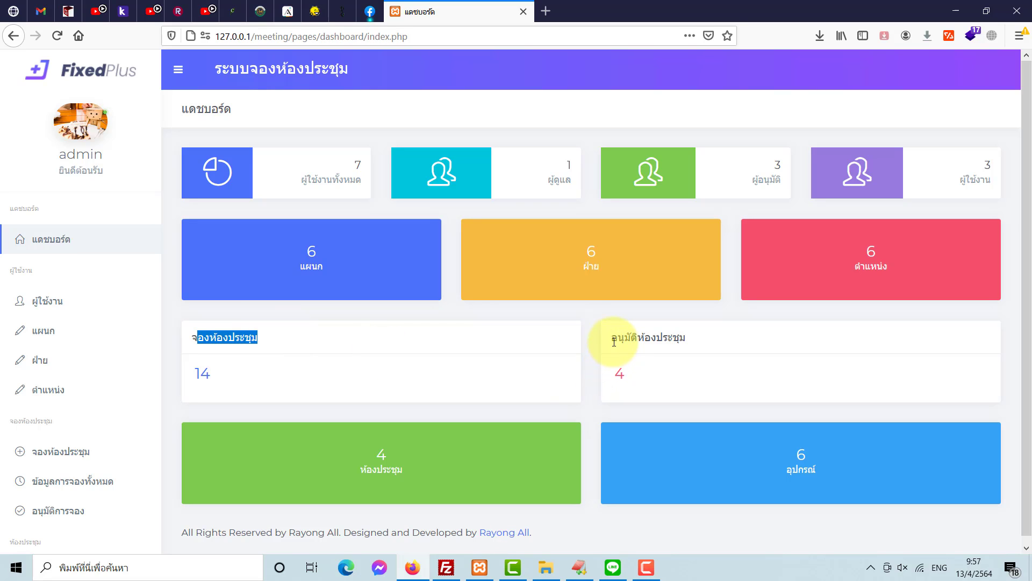
left_click_drag(614, 342, 693, 341)
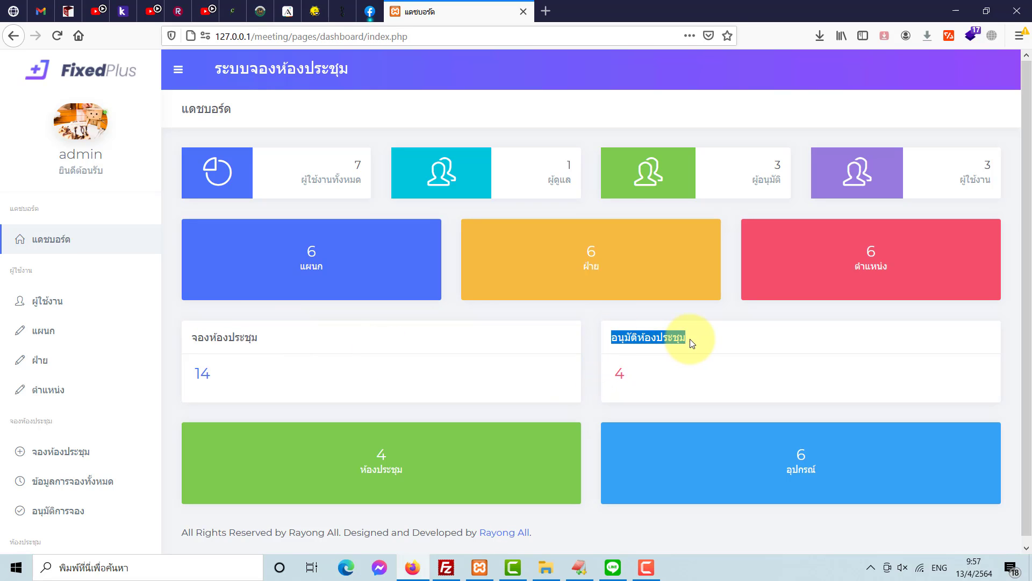
left_click(402, 469)
double_click(800, 454)
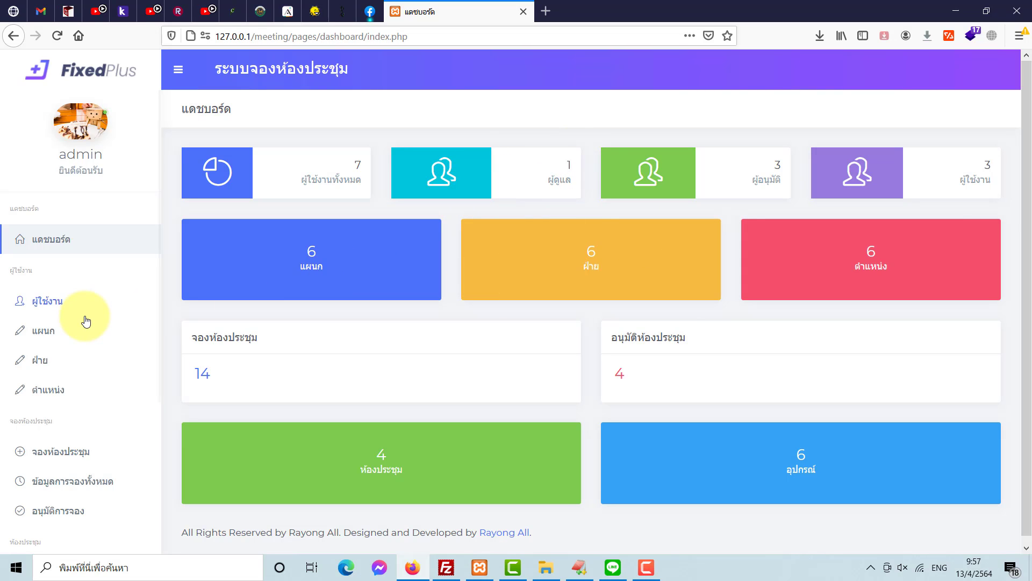
scroll(86, 318, "down", 3)
scroll(86, 309, "down", 1)
scroll(85, 311, "up", 4)
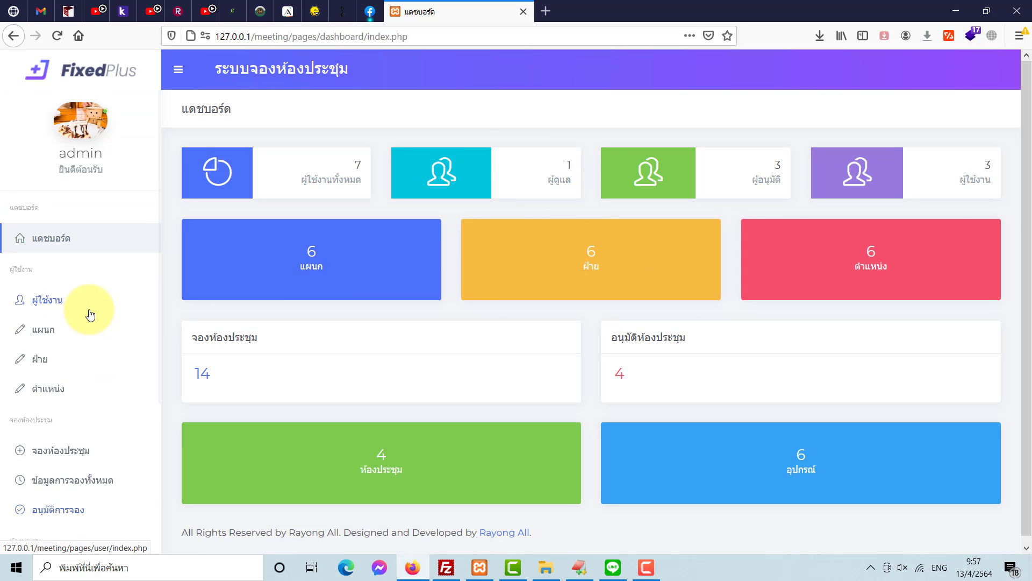
- Open the user accounts list and review the single Super Administrator account
left_click(76, 310)
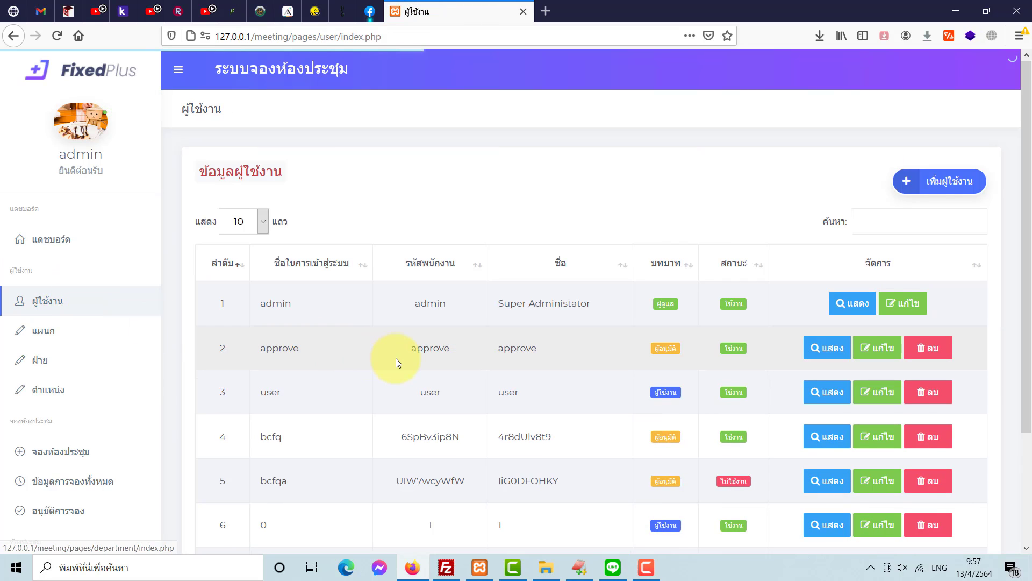
scroll(395, 358, "down", 3)
scroll(389, 362, "up", 2)
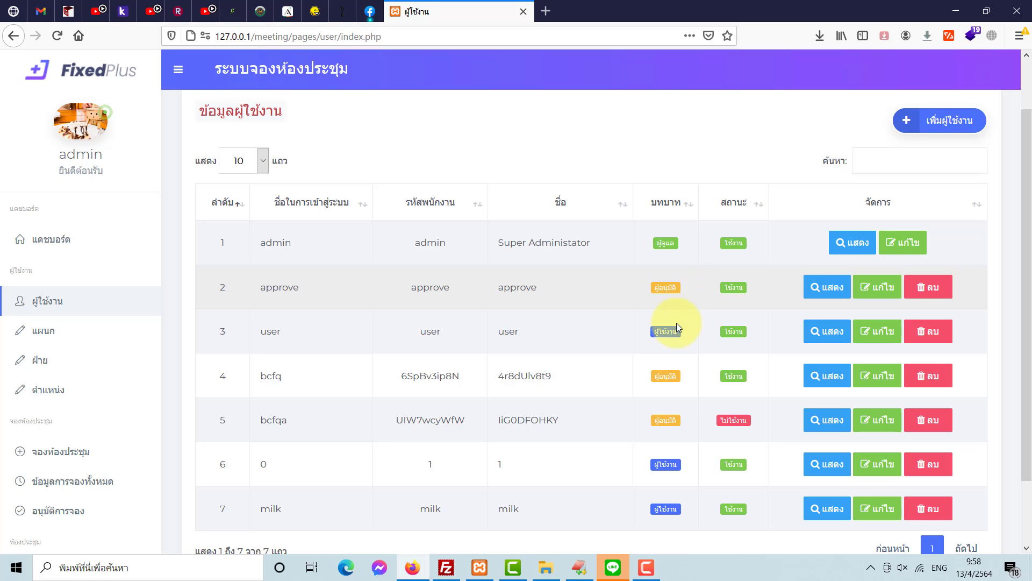
left_click_drag(653, 331, 675, 336)
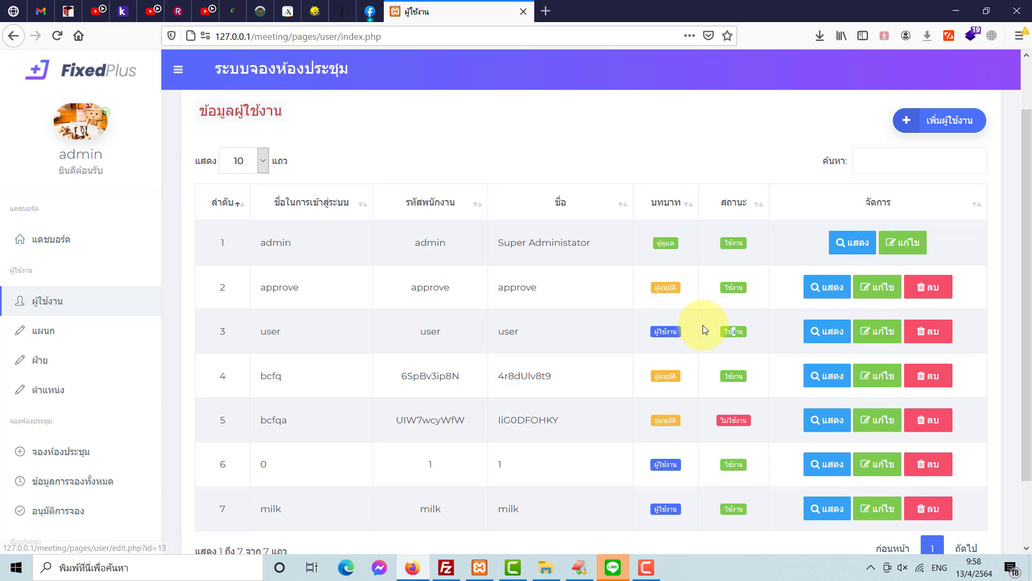
key("grave")
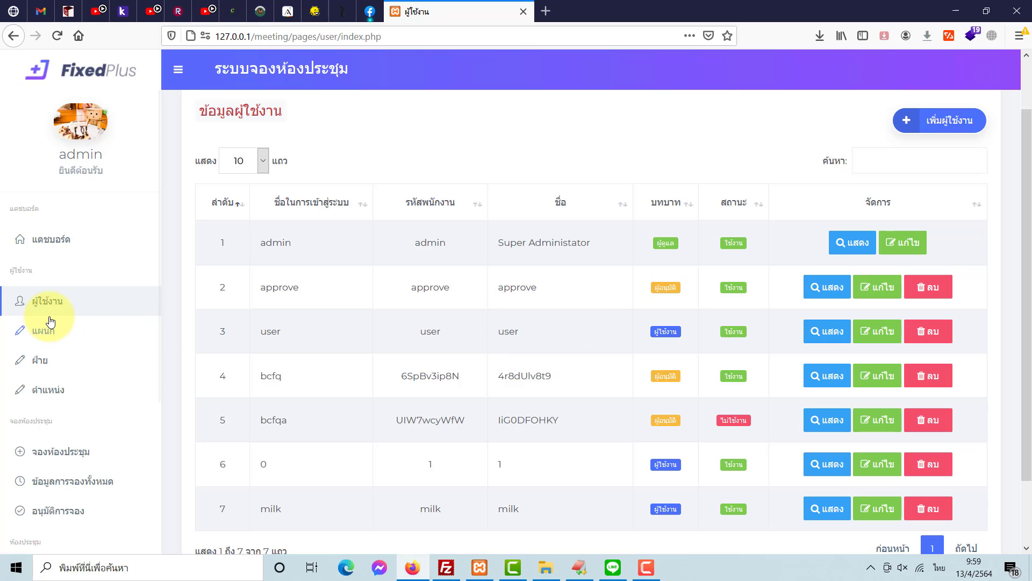
- Browse the แผนก, ฝ่าย and ตำแหน่ง lists
left_click(46, 330)
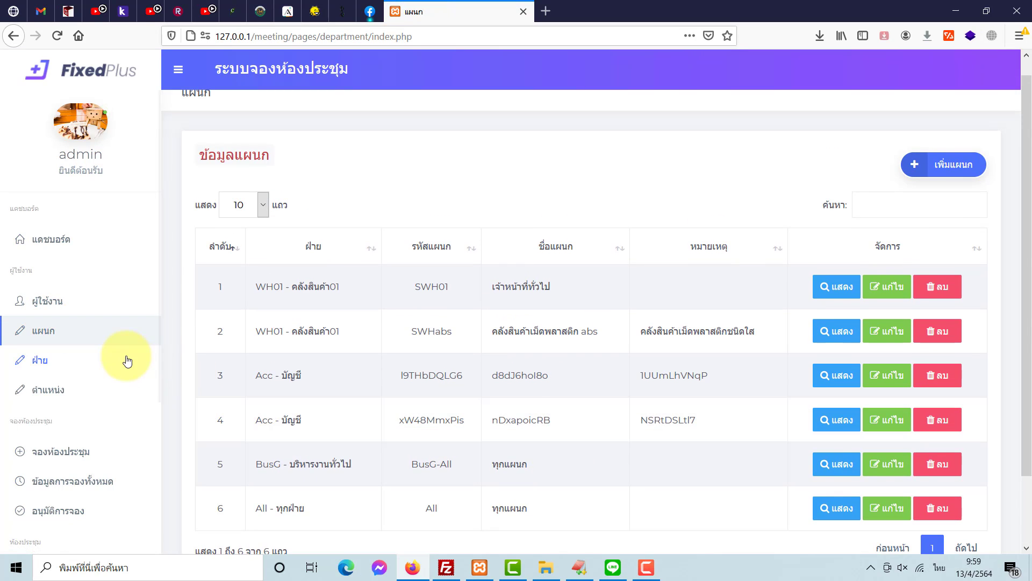
left_click(129, 359)
left_click(114, 391)
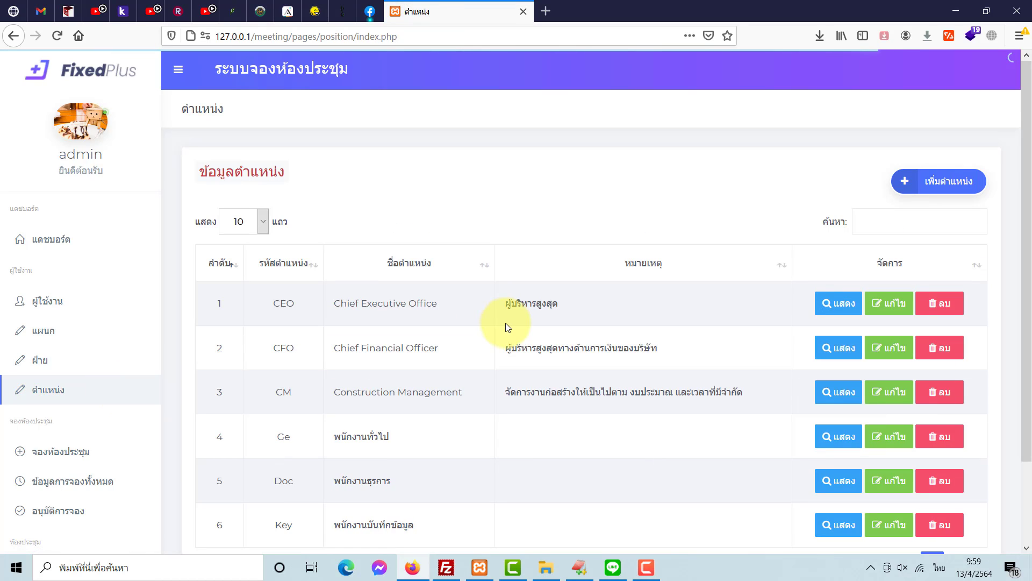
scroll(503, 323, "down", 2)
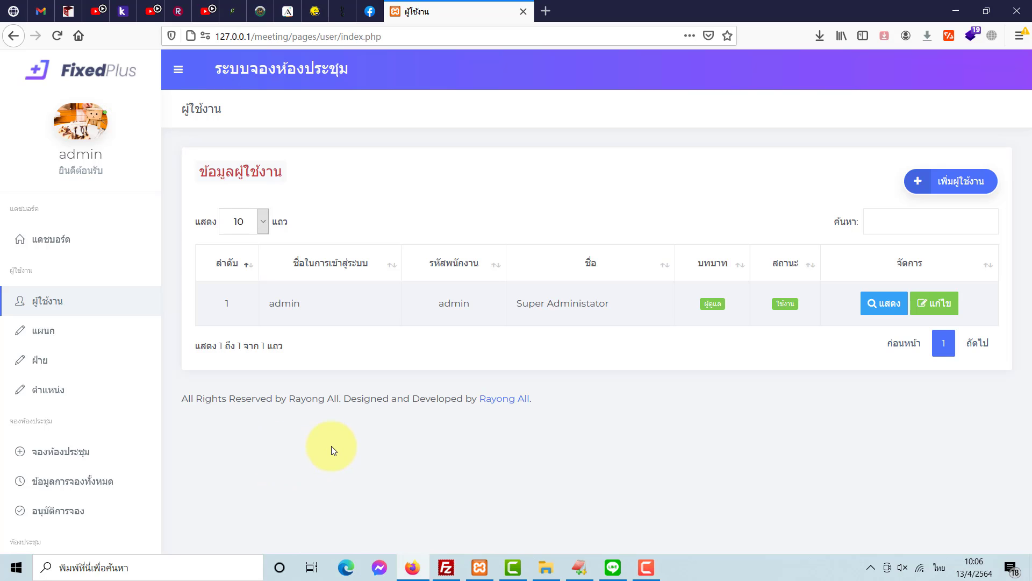
- Cycle through the แผนก, ฝ่าย and ตำแหน่ง lists, ending on the empty ฝ่าย list
left_click(63, 332)
left_click(64, 358)
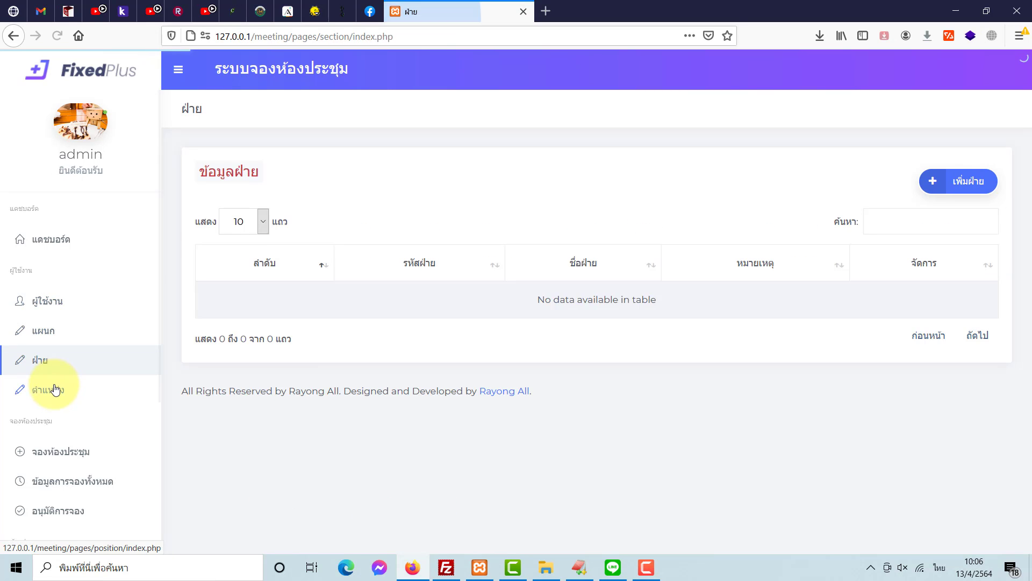
left_click(63, 386)
left_click(67, 371)
left_click(68, 328)
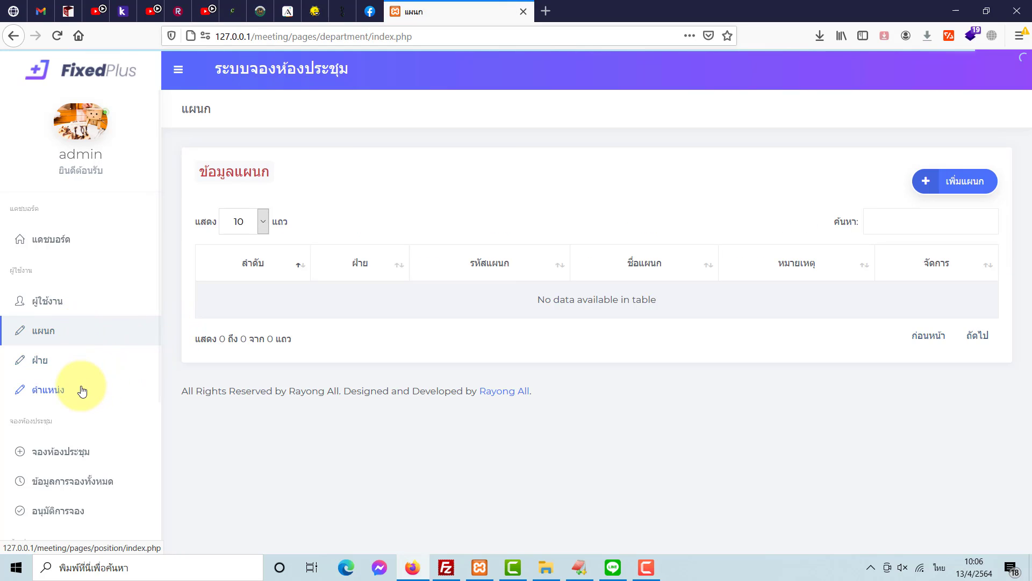
left_click(61, 361)
left_click(55, 389)
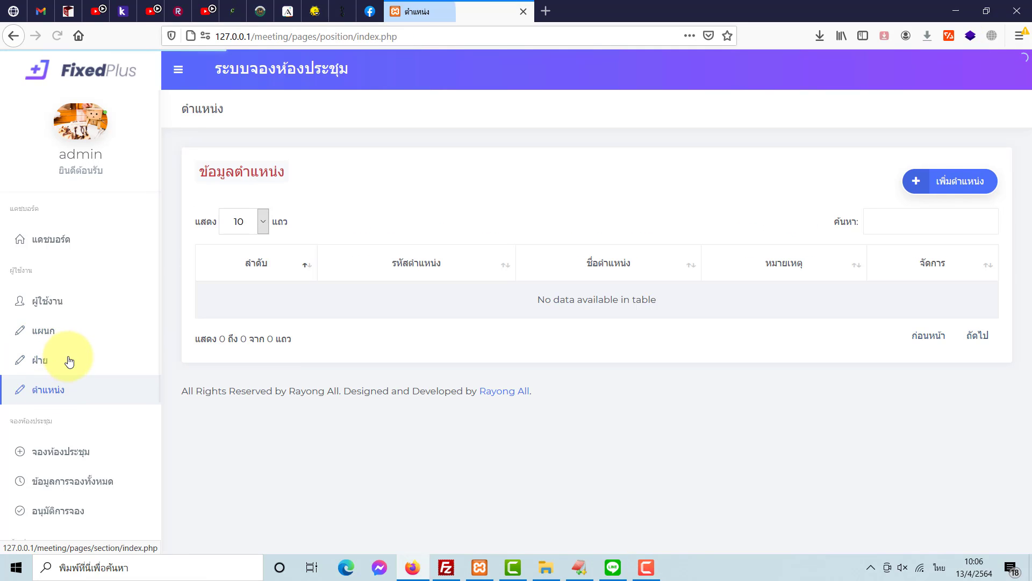
left_click(69, 361)
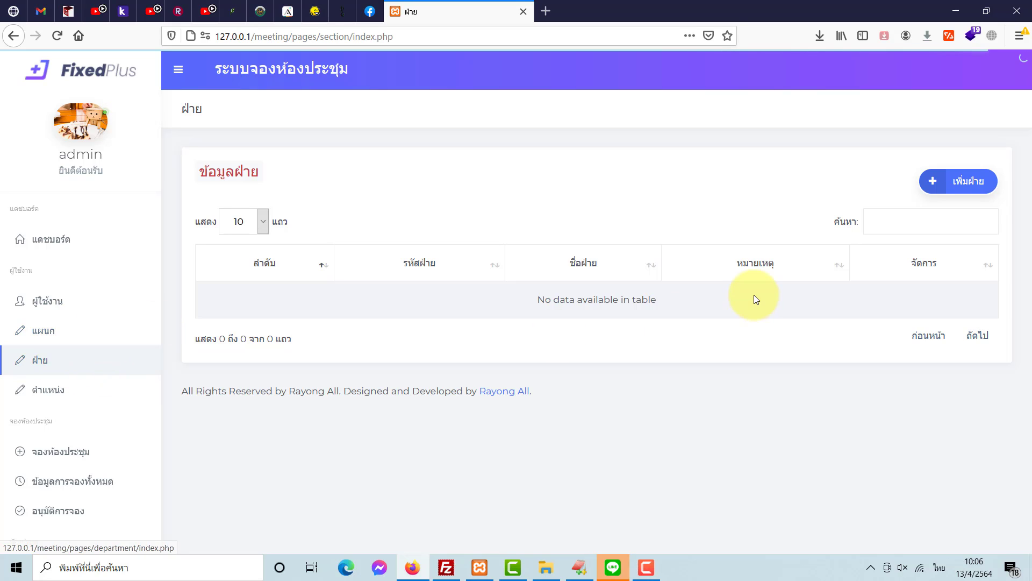
- Add division A001 named ฝ่ายปกครอง and save it
left_click(955, 186)
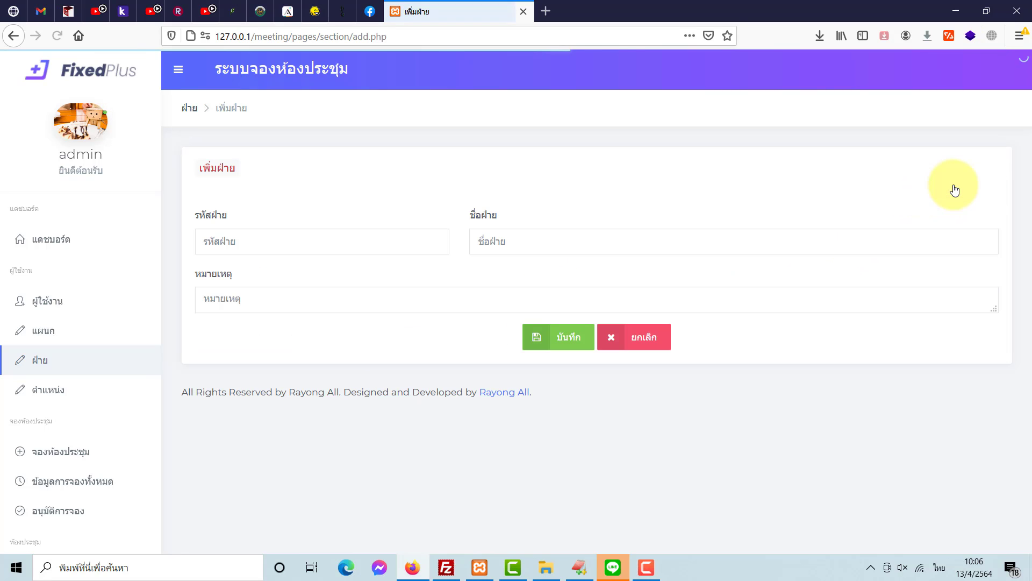
key("grave")
left_click(309, 239)
type("A001")
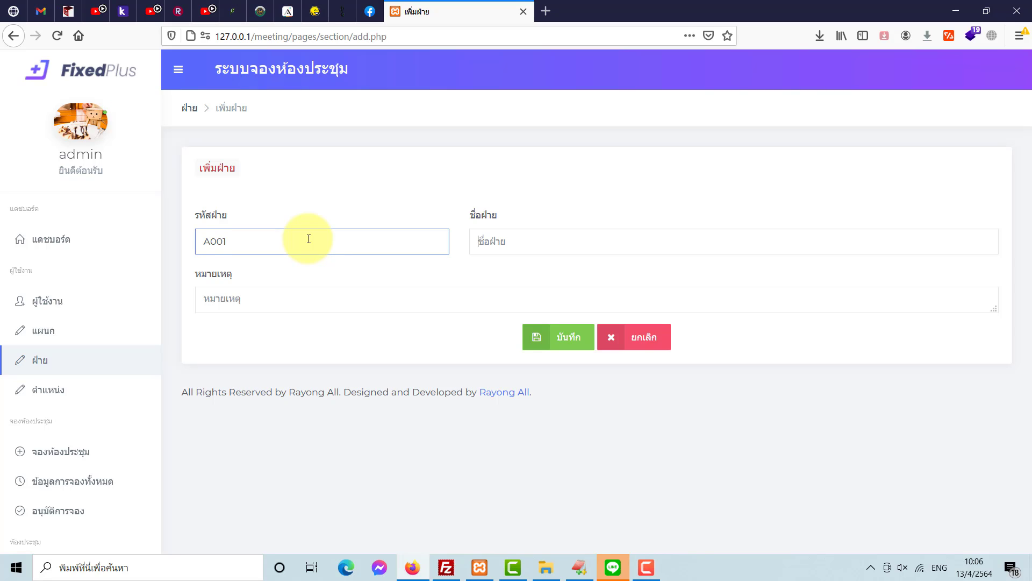
key("Tab")
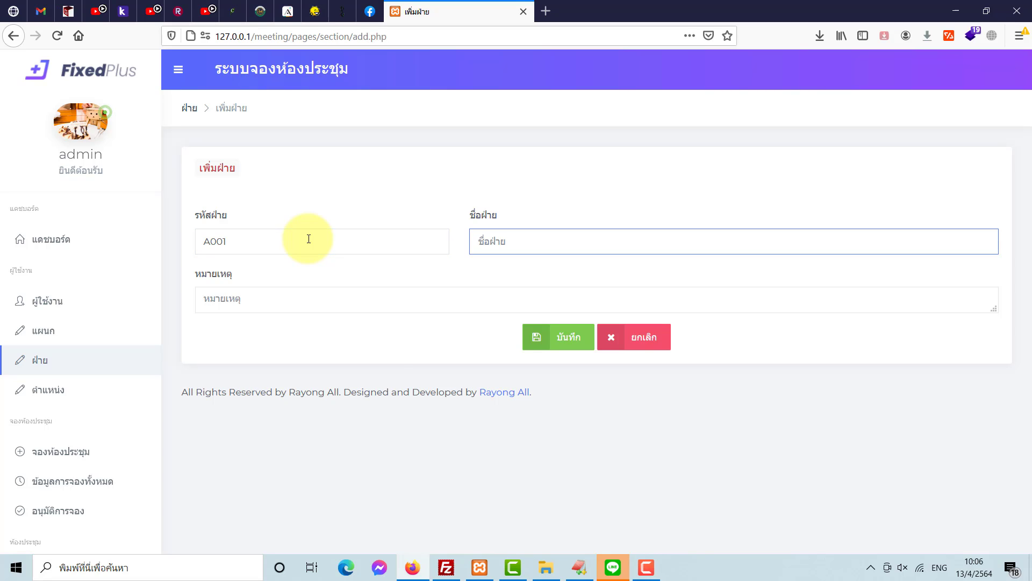
key("grave")
type("ฝ่าย")
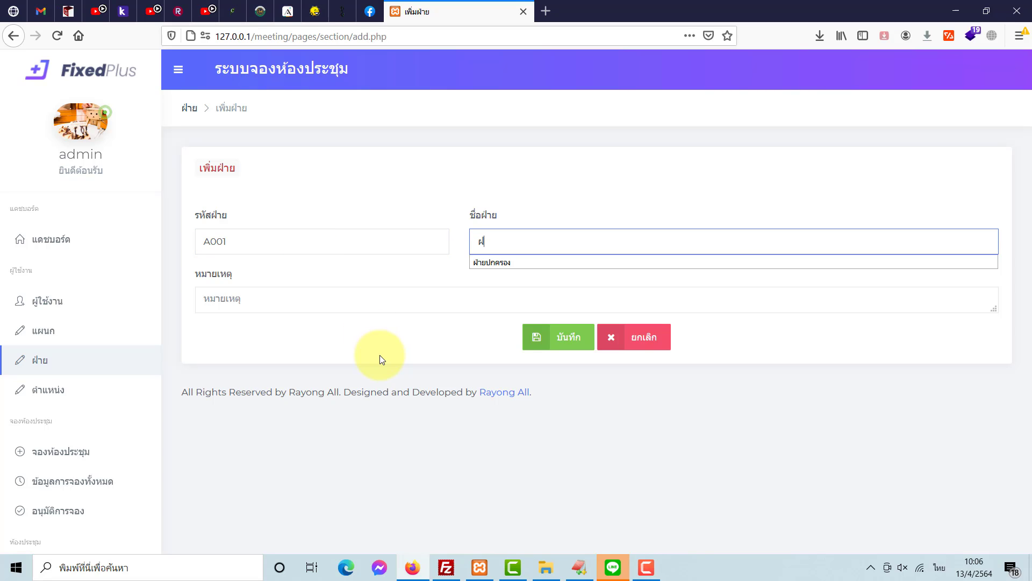
key("Down")
key("Return")
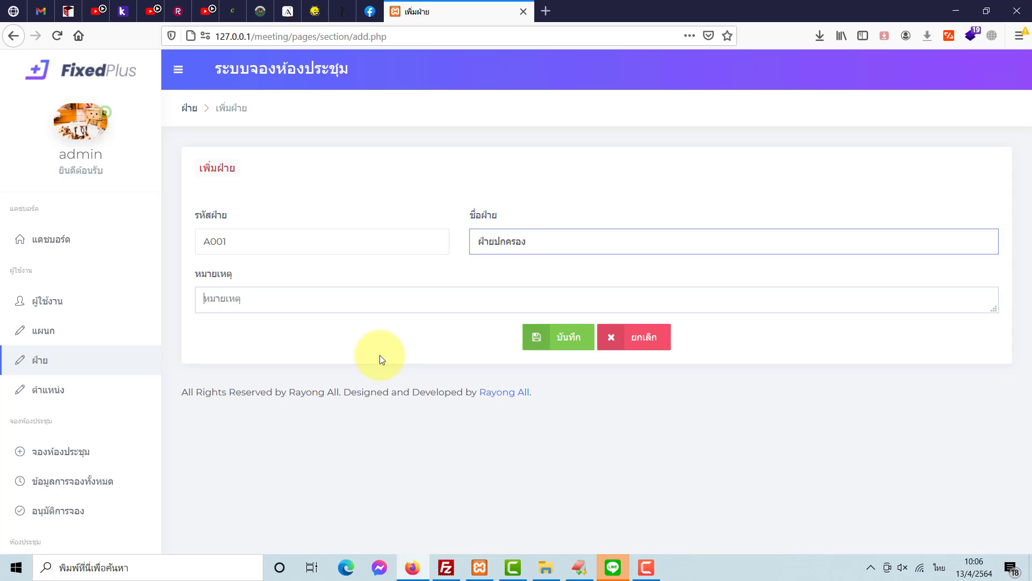
key("Tab")
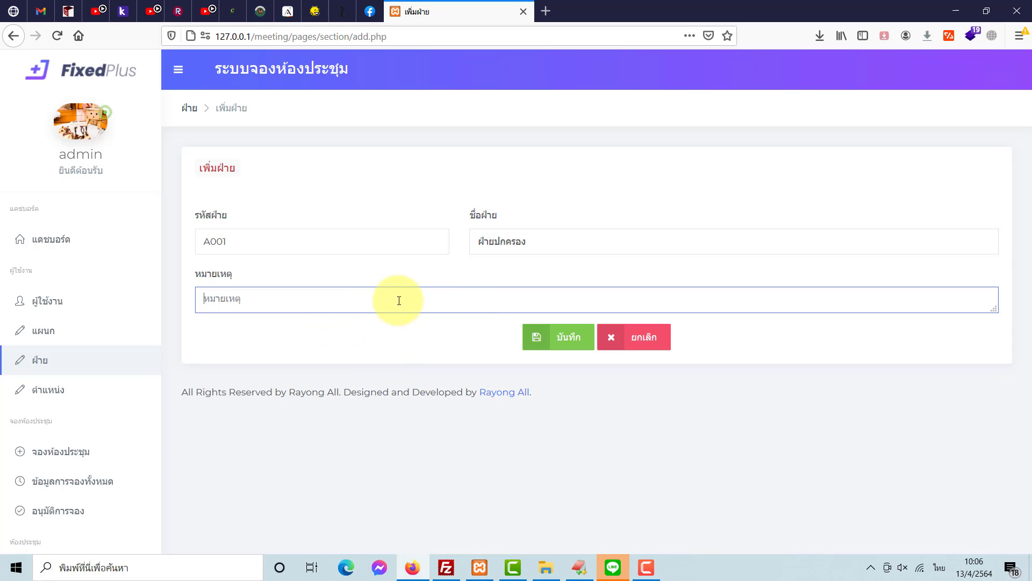
left_click(578, 336)
left_click(551, 265)
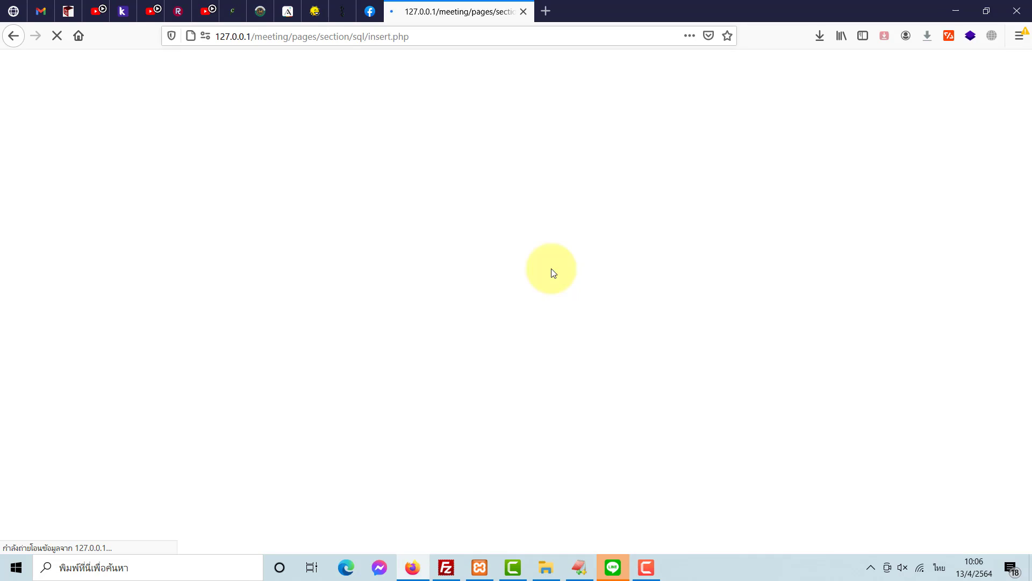
- Add division A002 named ฝ่ายวิชาการ with remark '-' and save it
left_click(931, 180)
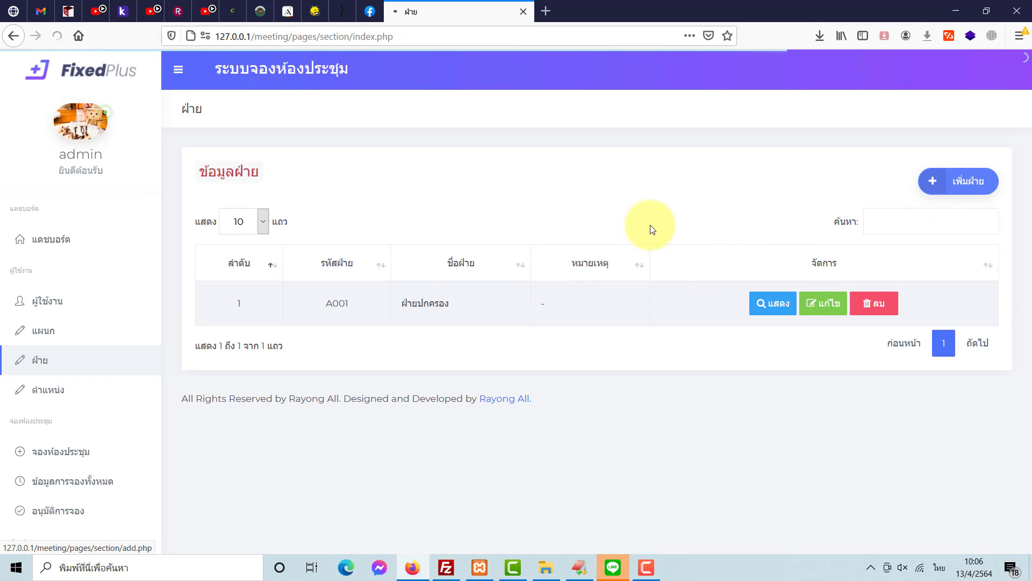
left_click(291, 230)
type("ฤ")
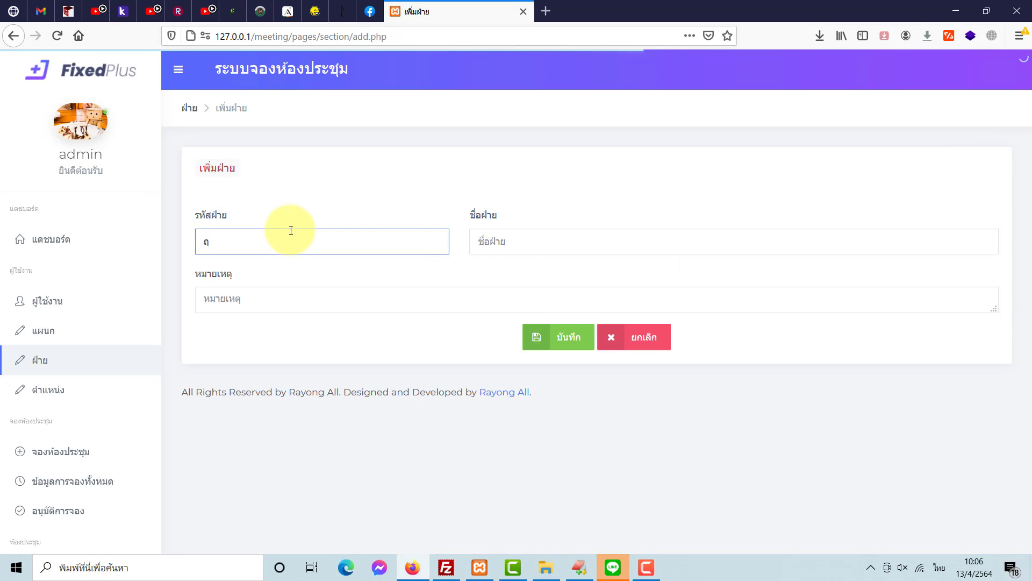
key("BackSpace")
key("alt+shift")
type("A002")
key("Tab")
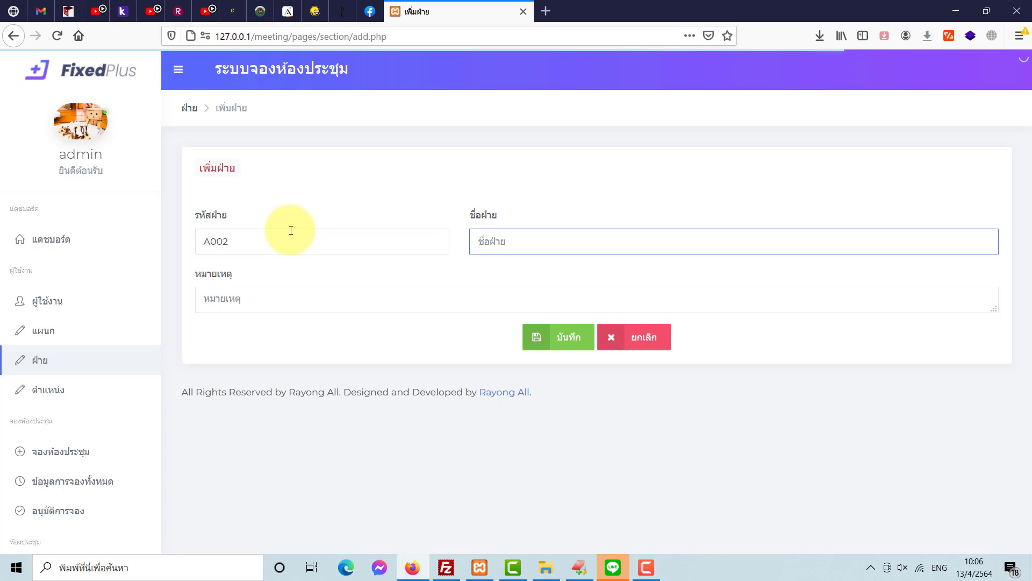
key("alt+shift")
type("ฝ่ายวิชาการ")
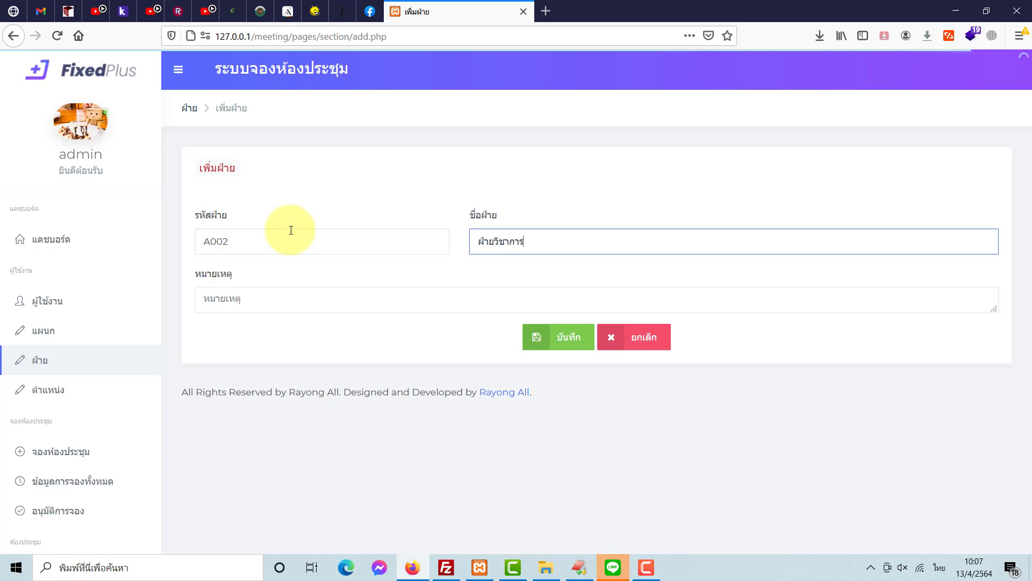
key("Tab")
type("-")
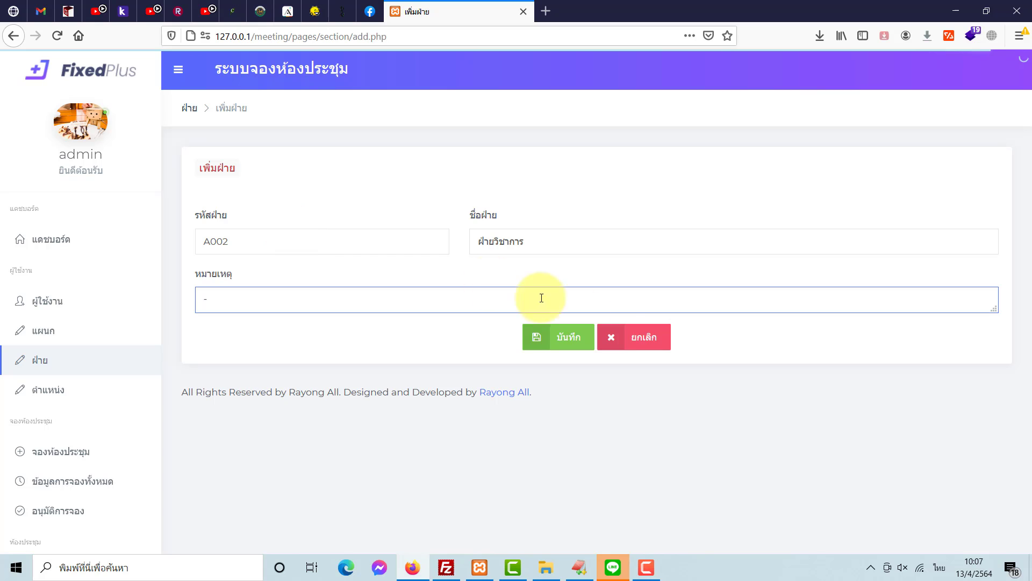
left_click(587, 340)
left_click(555, 263)
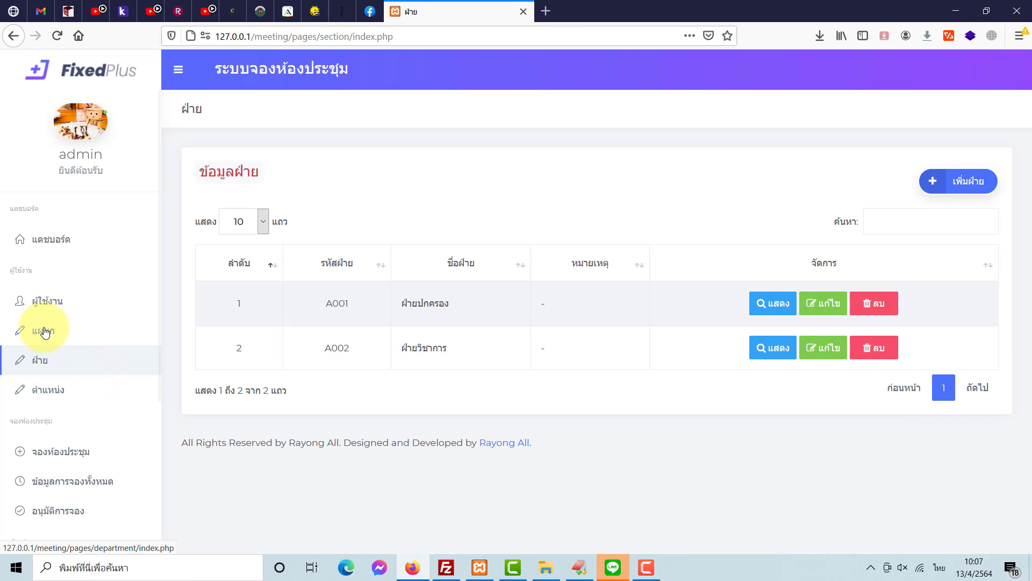
- Start a new department under division A001 ฝ่ายปกครอง
left_click(46, 332)
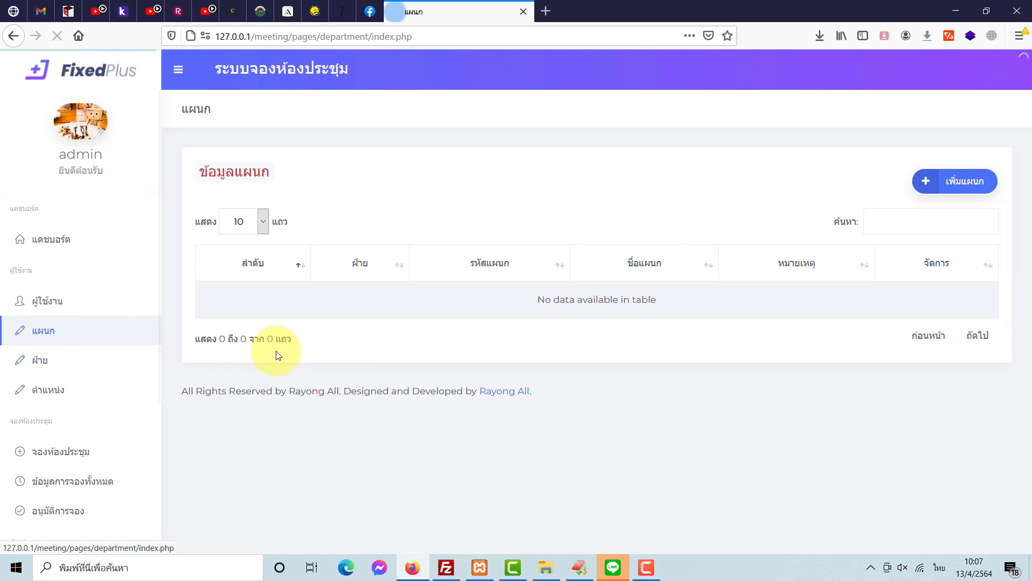
left_click(979, 181)
left_click(371, 240)
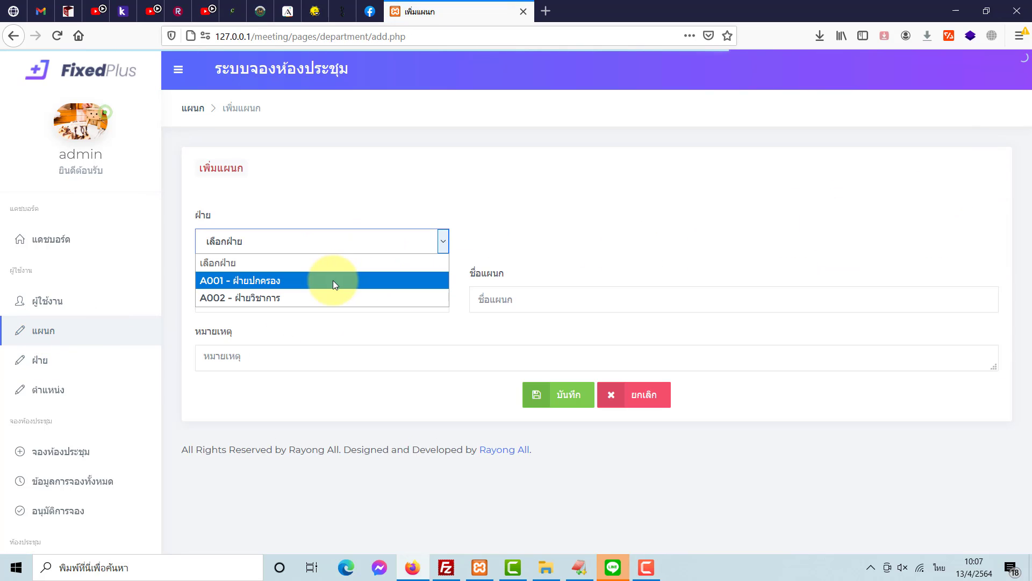
left_click(334, 280)
- Enter department code A001-1 and name แผนกพัฒนาวินัย
left_click(323, 292)
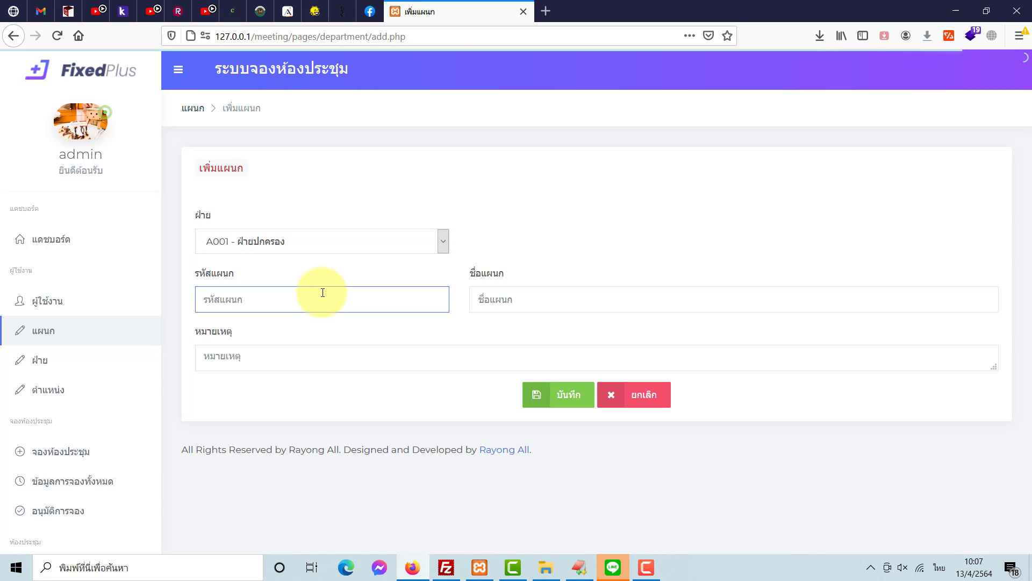
type("ฤ")
key("BackSpace")
key("grave")
type("A001-1")
left_click(486, 298)
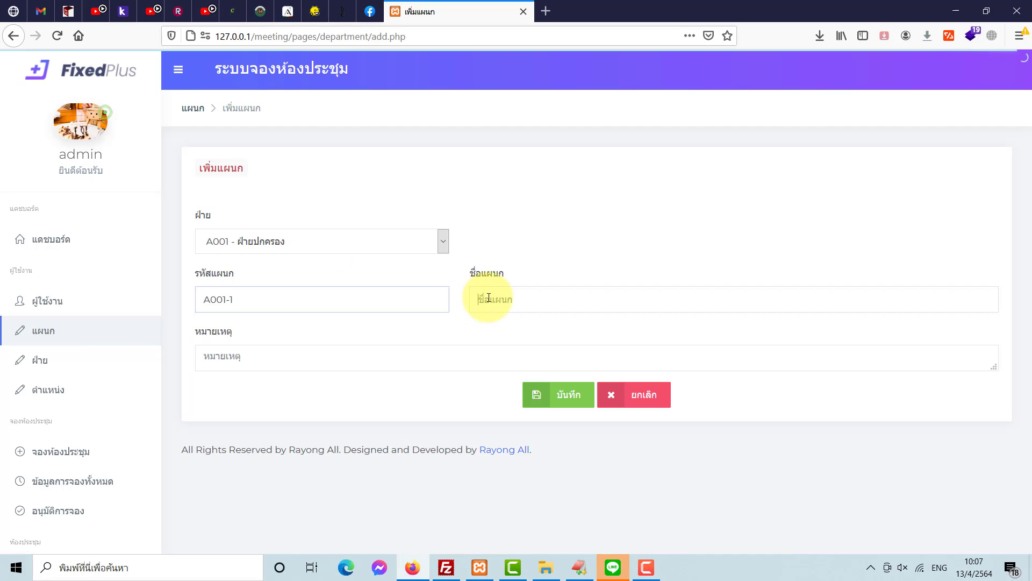
key("grave")
type("แผนก")
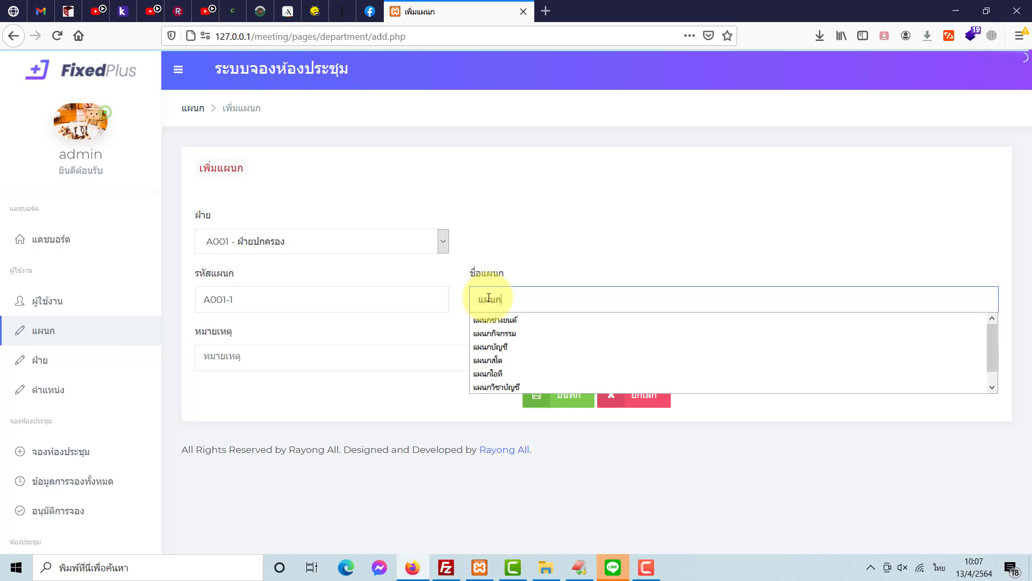
type("พัฒนาวินัย")
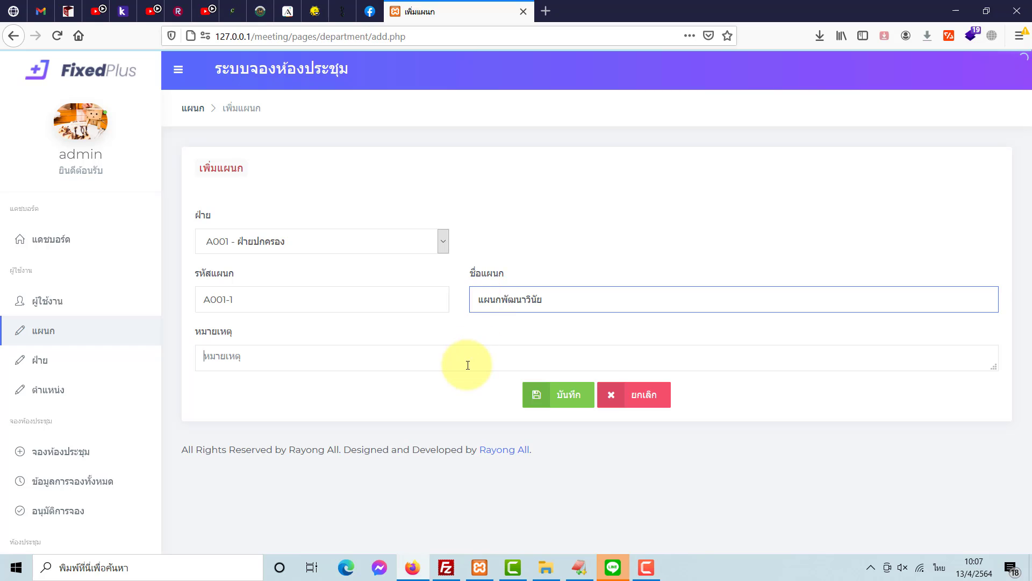
left_click(468, 361)
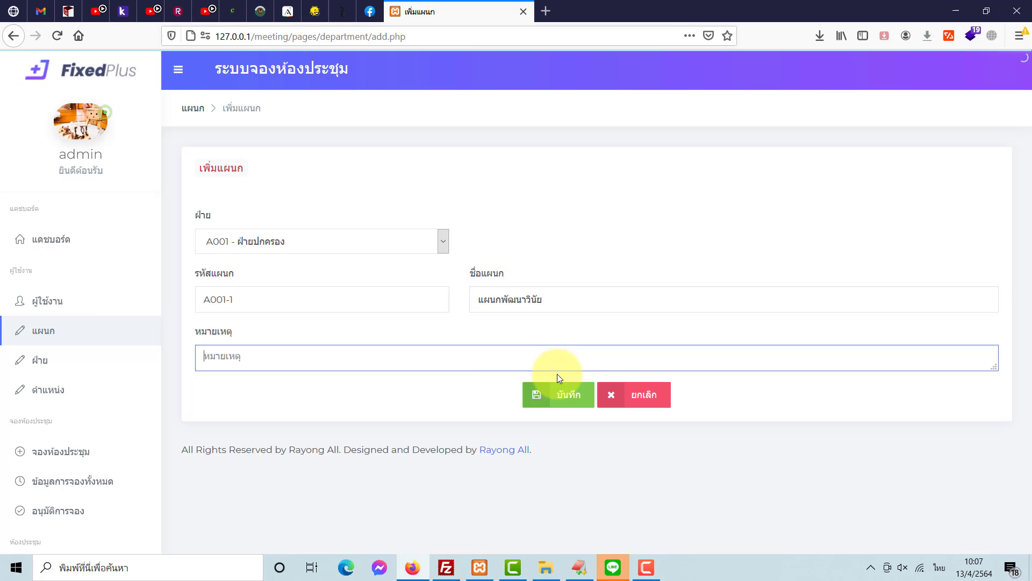
- Give department A001-1 the remark '-' and save it
type("-")
left_click(574, 392)
left_click(555, 263)
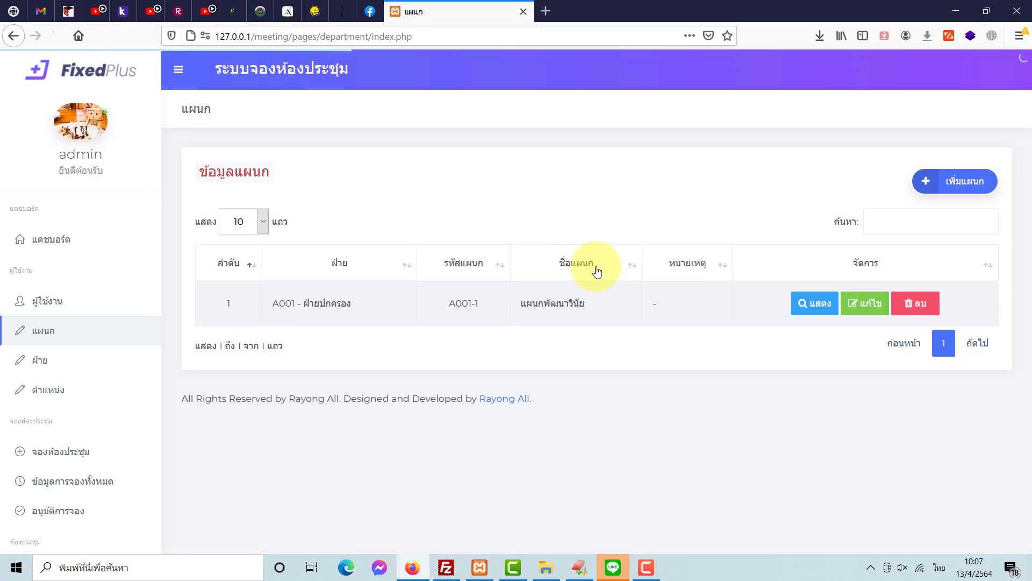
- Start department A001-2 under division A001 ฝ่ายปกครอง
left_click(950, 181)
left_click(337, 247)
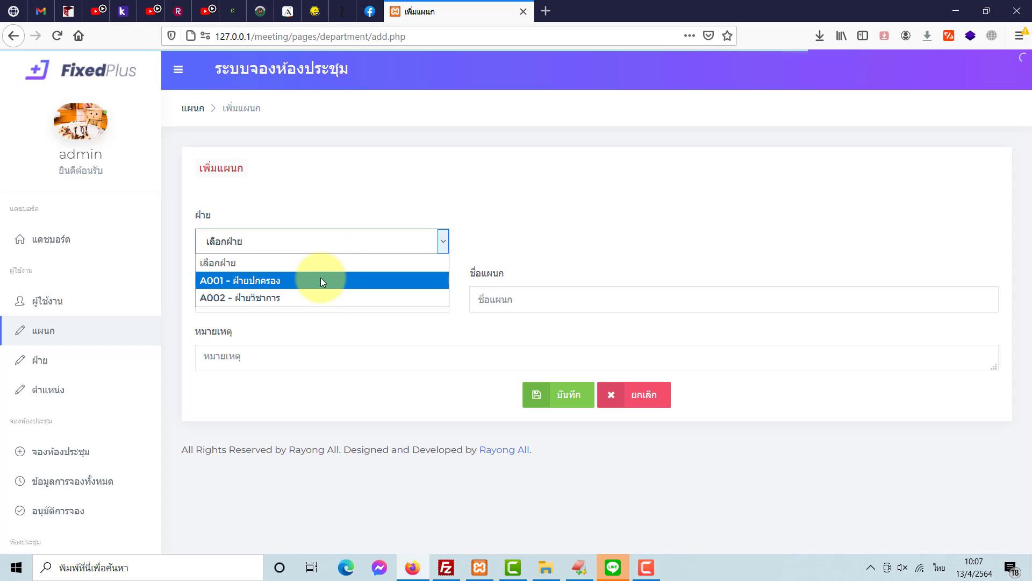
left_click(302, 281)
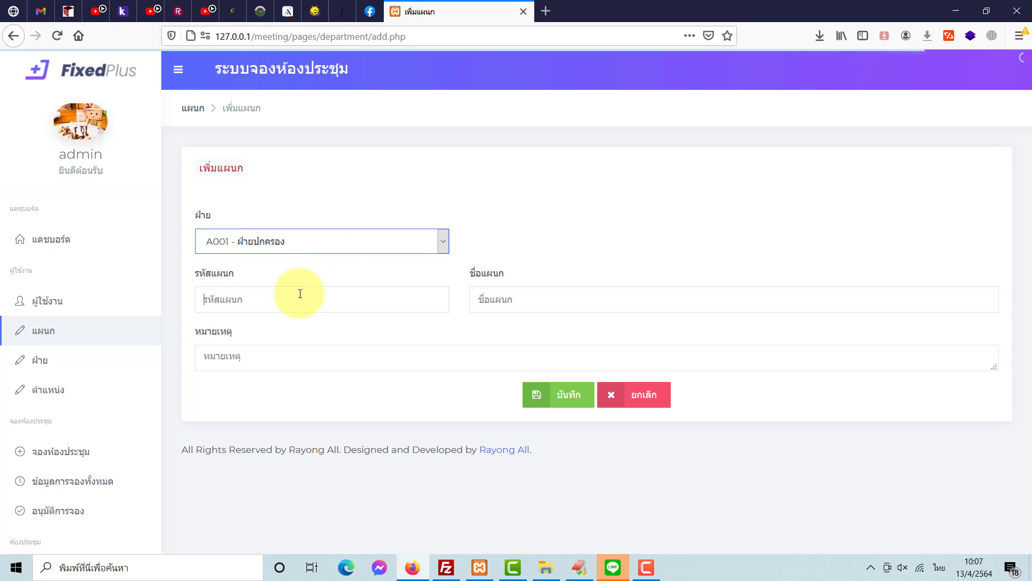
left_click(301, 293)
key("grave")
type("A")
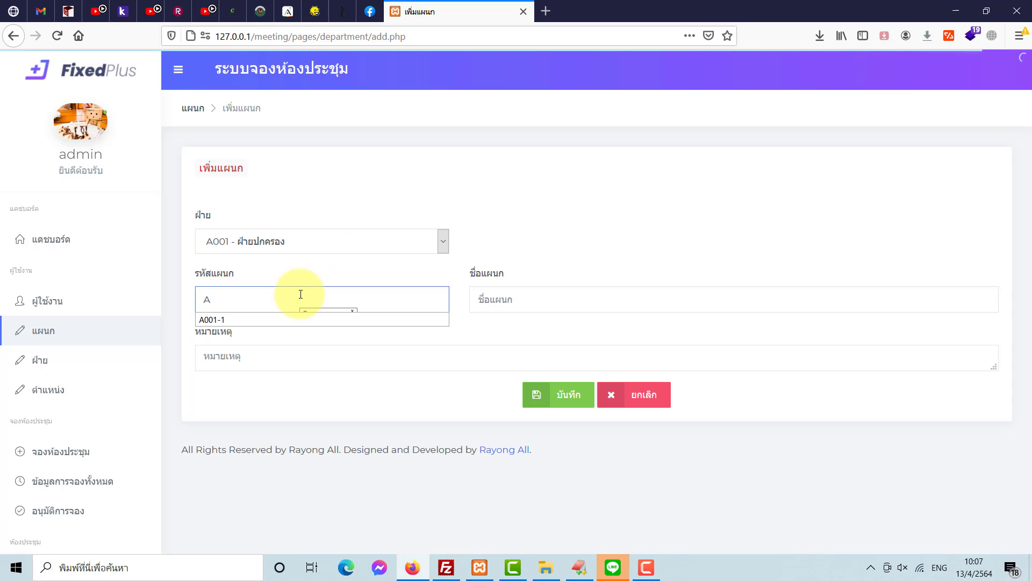
type("001-2")
- Name department A001-2 แผนกกิจกรรม with remark '-' and save it
left_click(490, 300)
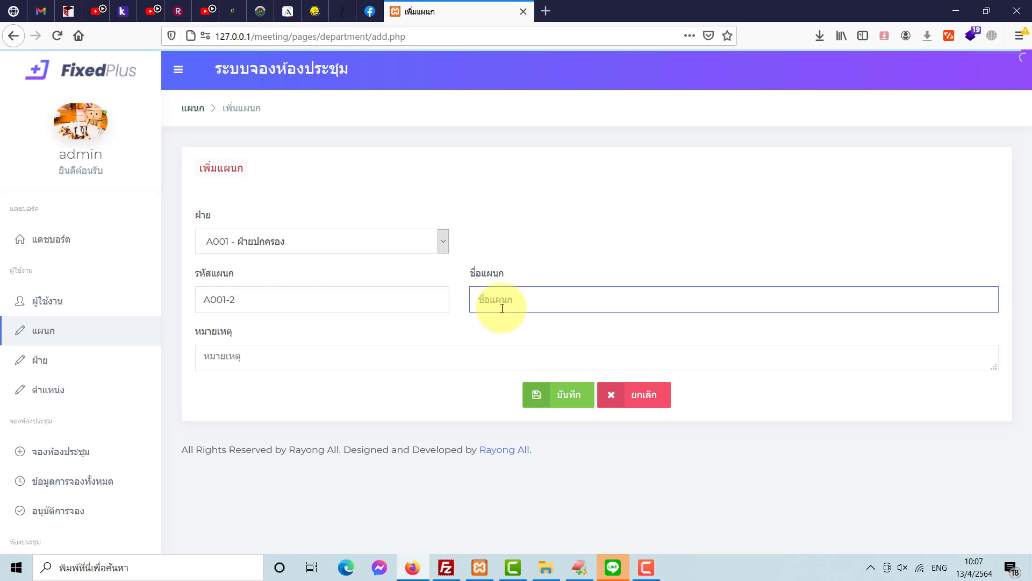
type("แผนกกิจก")
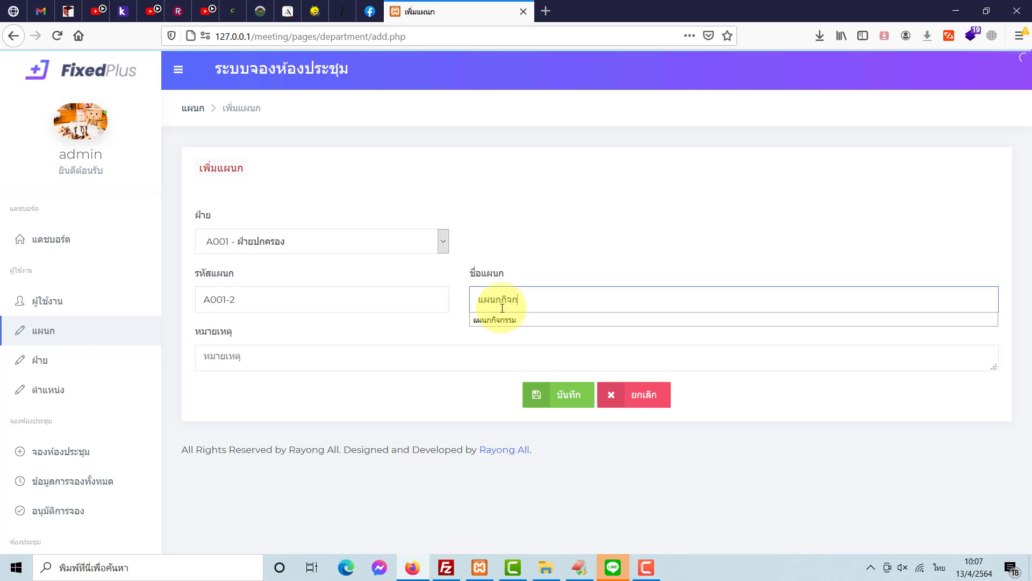
type("รรม")
left_click(427, 354)
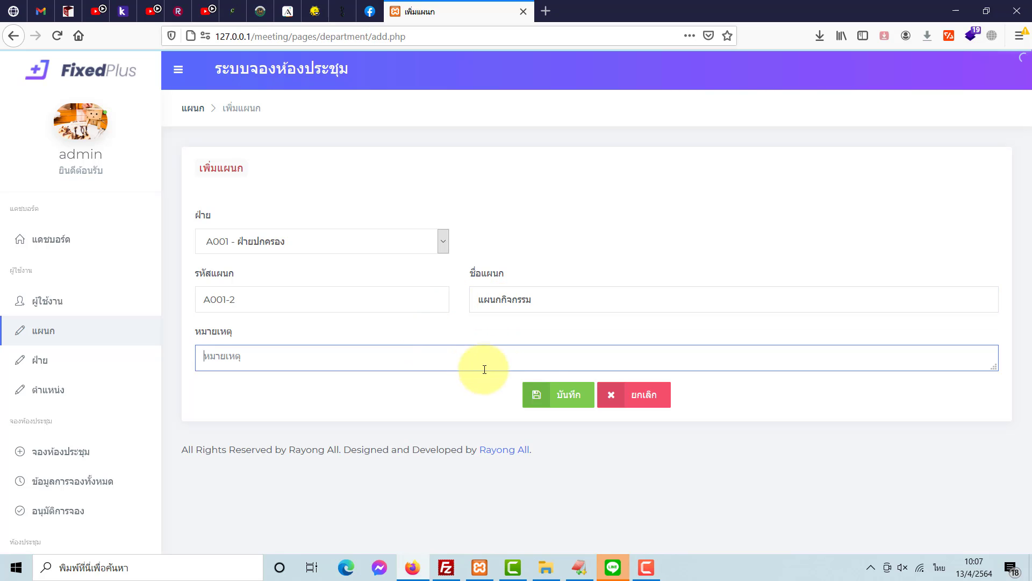
type("-")
left_click(550, 394)
left_click(554, 256)
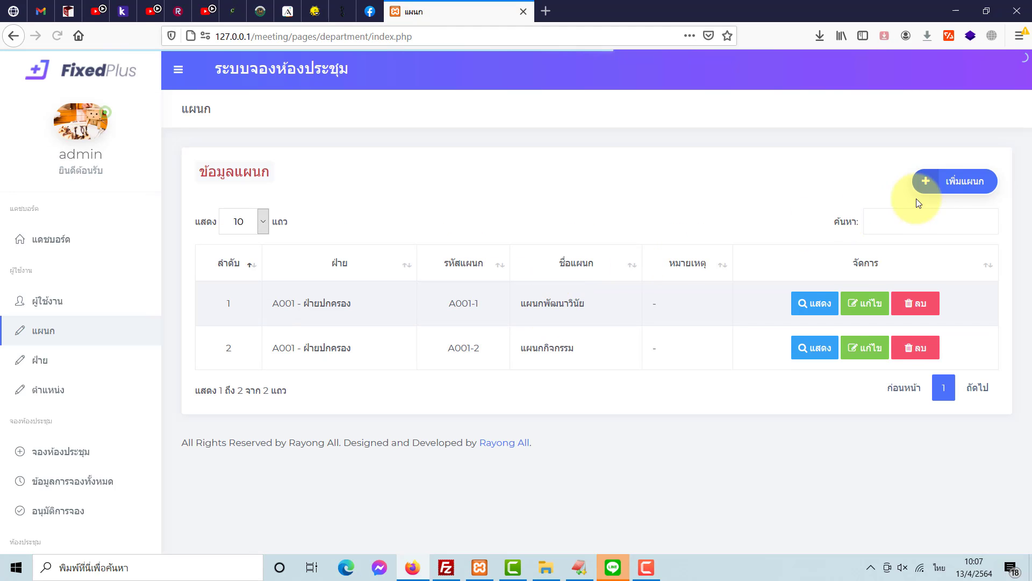
- Add department A002-2 แผนกช่างยนต์ under division A002 ฝ่ายวิชาการ and save it
left_click(927, 184)
left_click(318, 245)
left_click(305, 299)
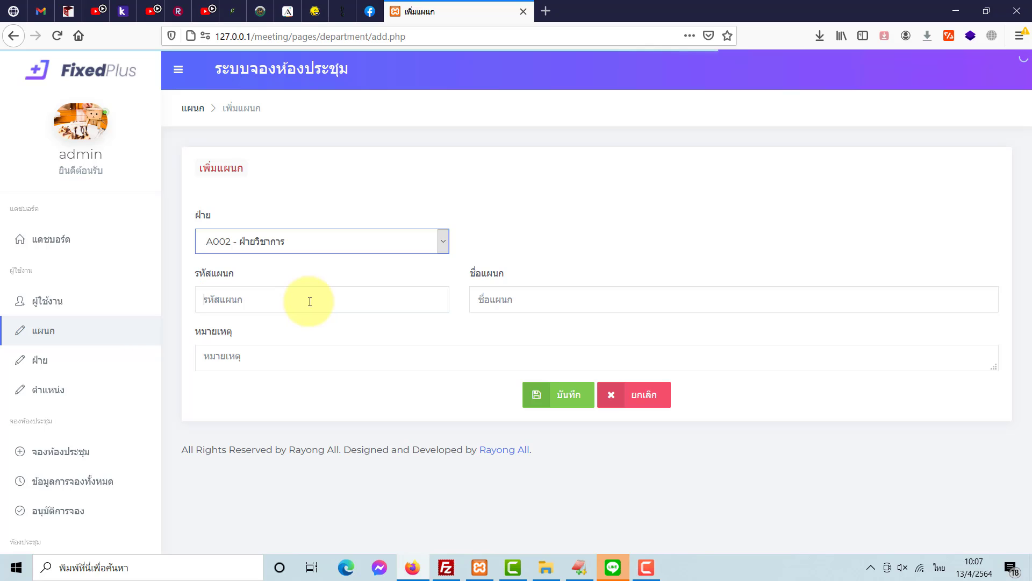
left_click(309, 301)
type("A002")
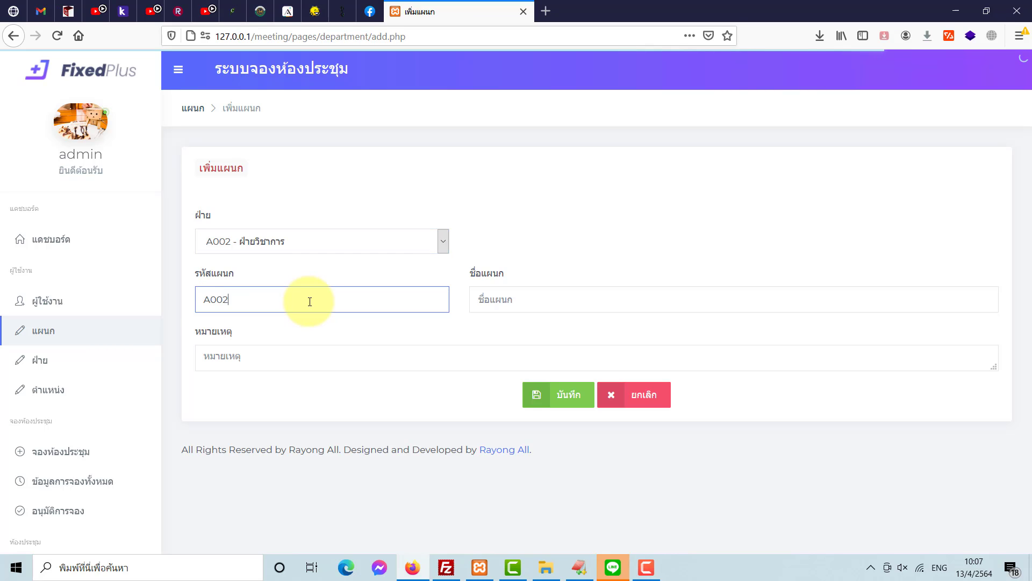
type("-2")
left_click(546, 296)
key("alt+shift")
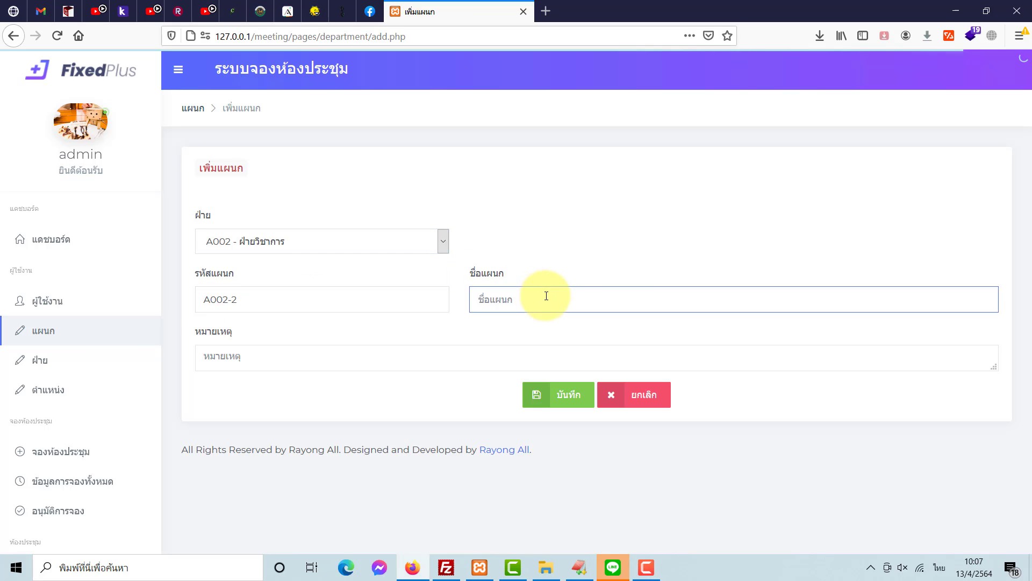
type("แผ")
left_click(537, 319)
left_click(503, 351)
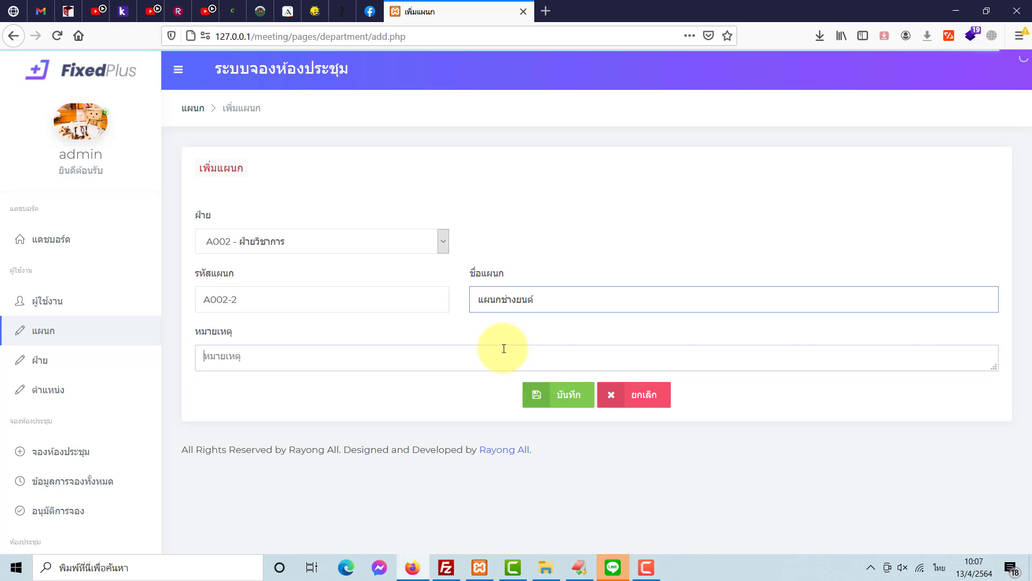
left_click(563, 393)
key("Return")
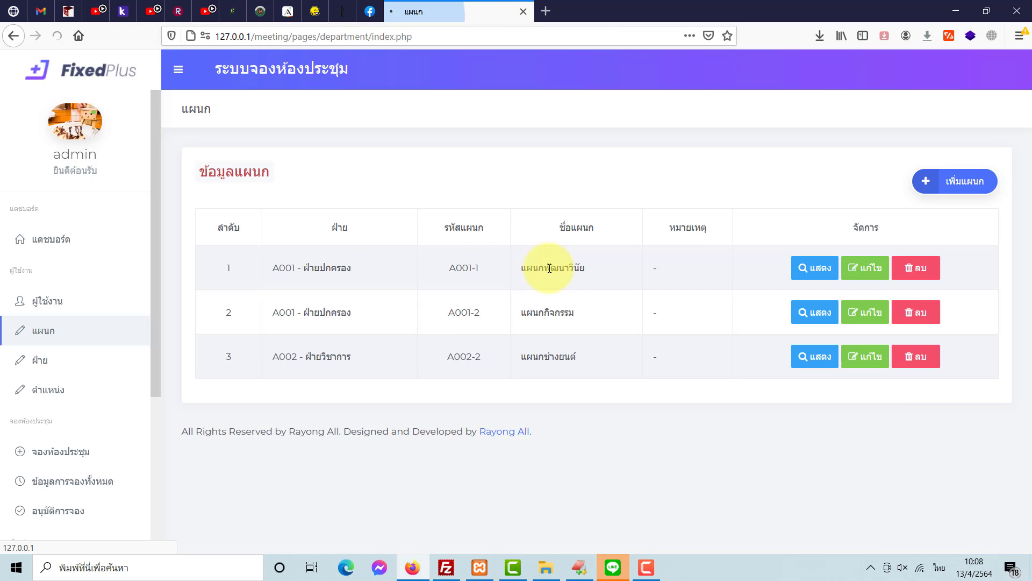
- Start another A002 ฝ่ายวิชาการ department with code A002-2
left_click(944, 181)
left_click(371, 242)
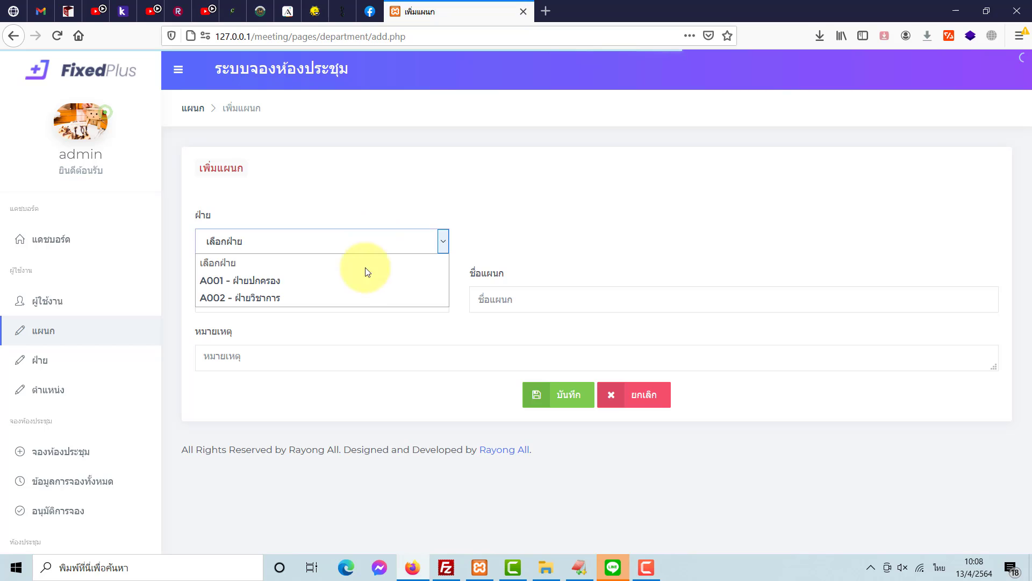
left_click(354, 297)
left_click(346, 302)
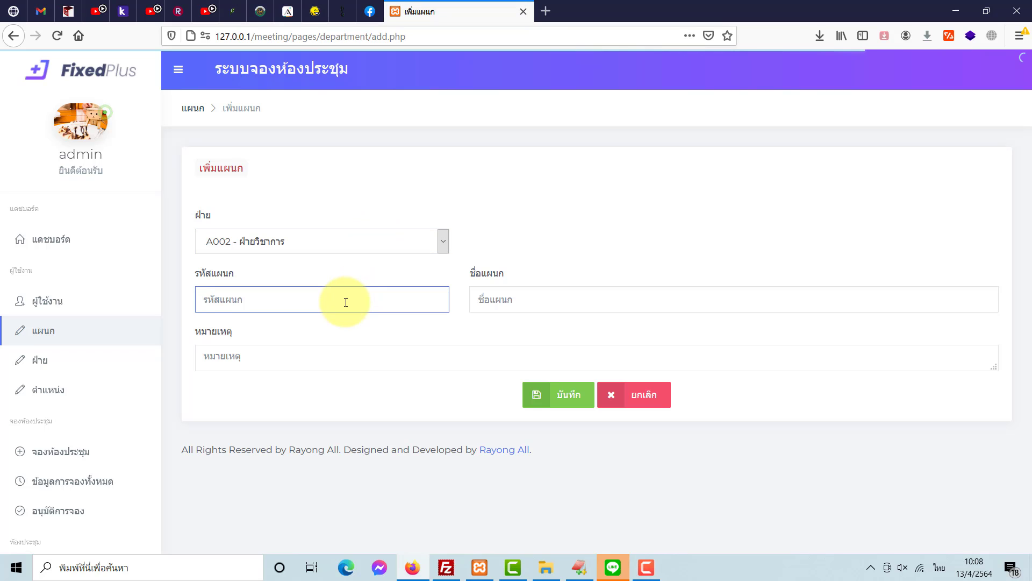
type("A")
left_click(326, 347)
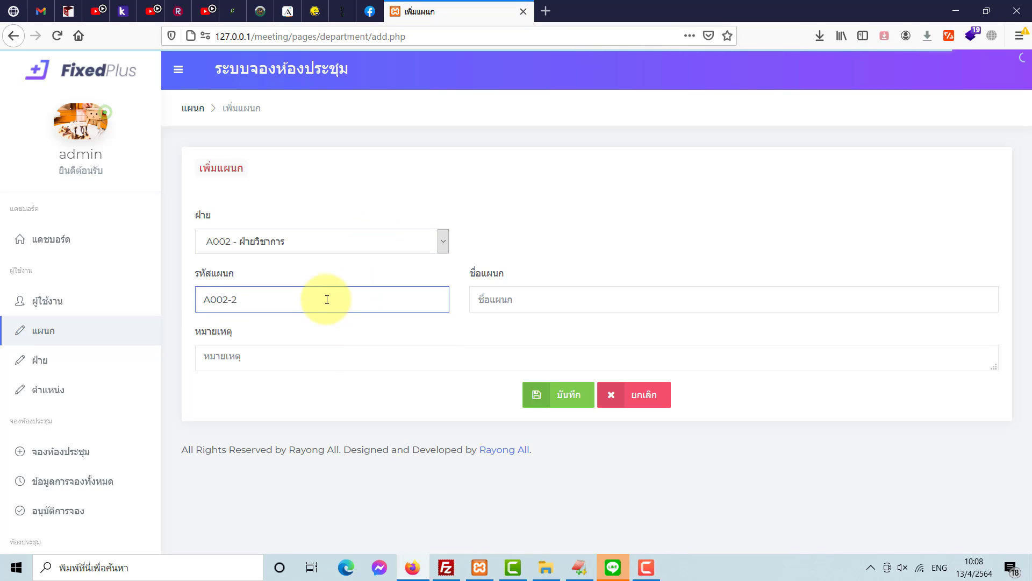
key("BackSpace")
type("2")
- Name this department แผนกบัญชี and save it
left_click(518, 297)
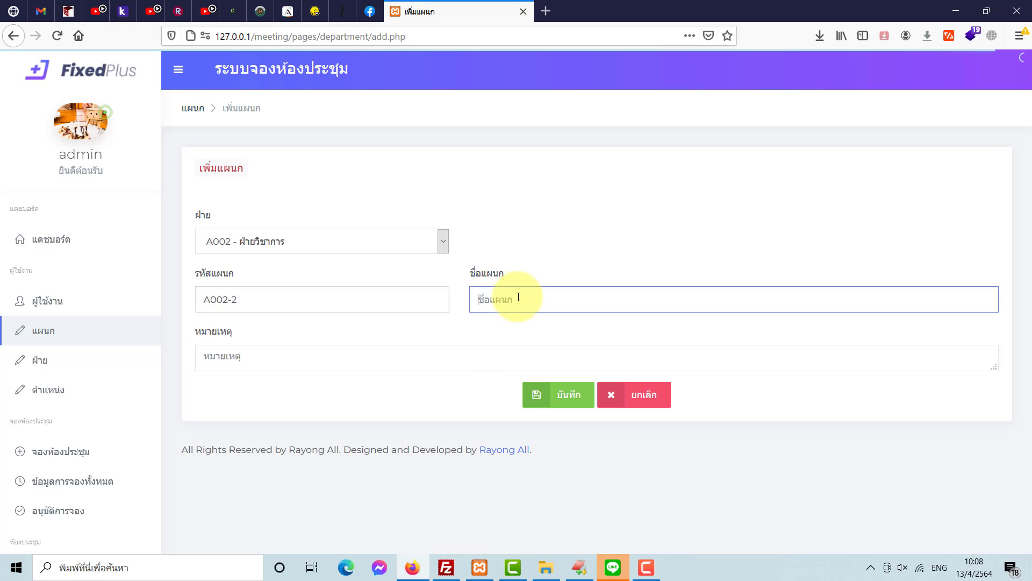
left_click(519, 297)
type("c")
key("BackSpace")
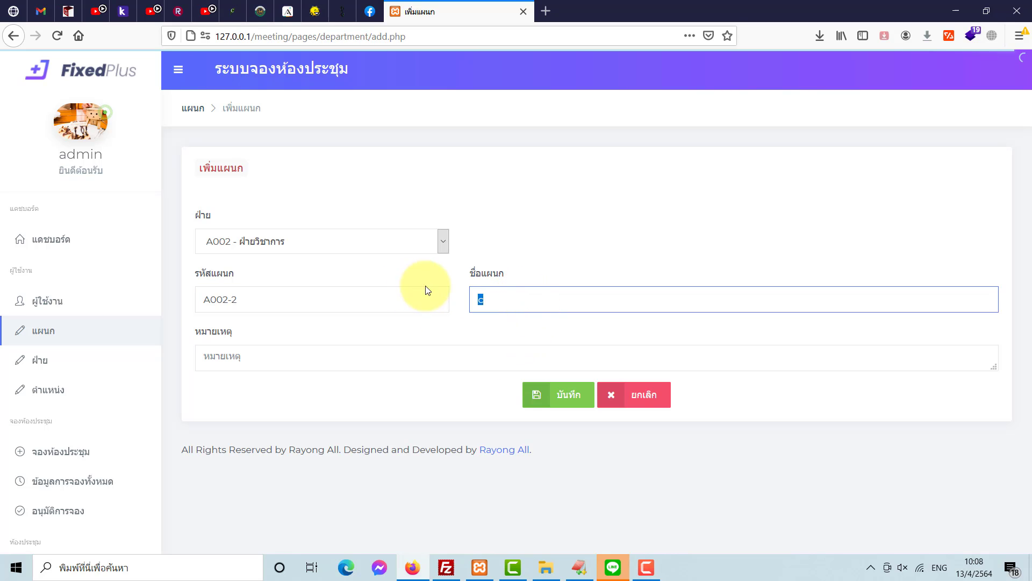
key("grave")
type("แผ")
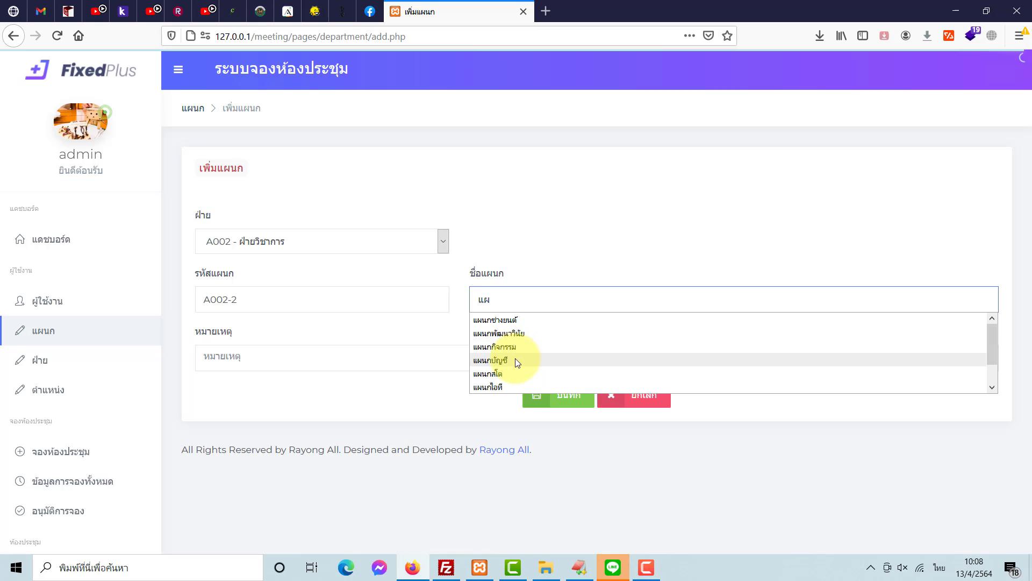
left_click(502, 359)
left_click(480, 364)
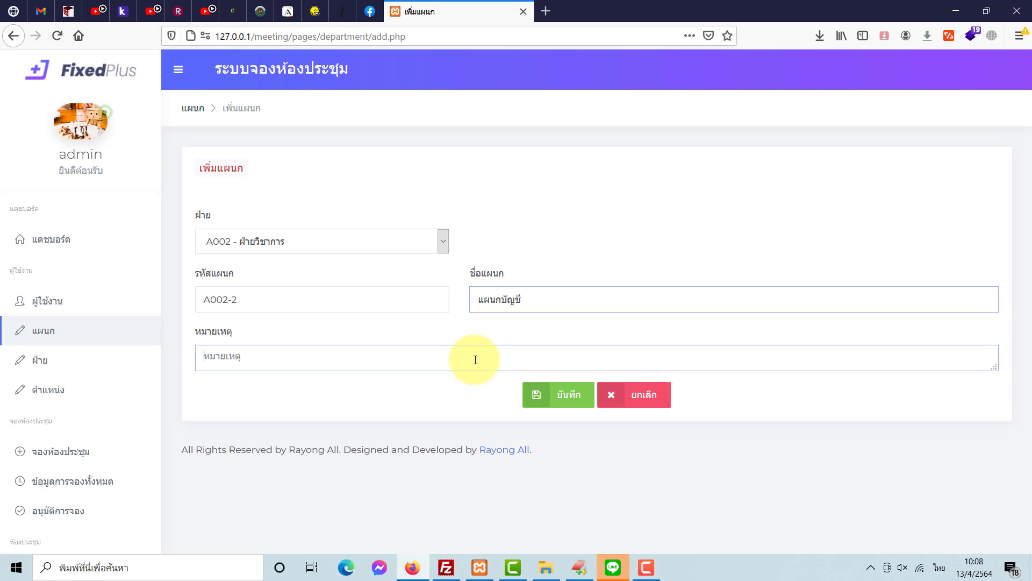
left_click(534, 397)
left_click(562, 258)
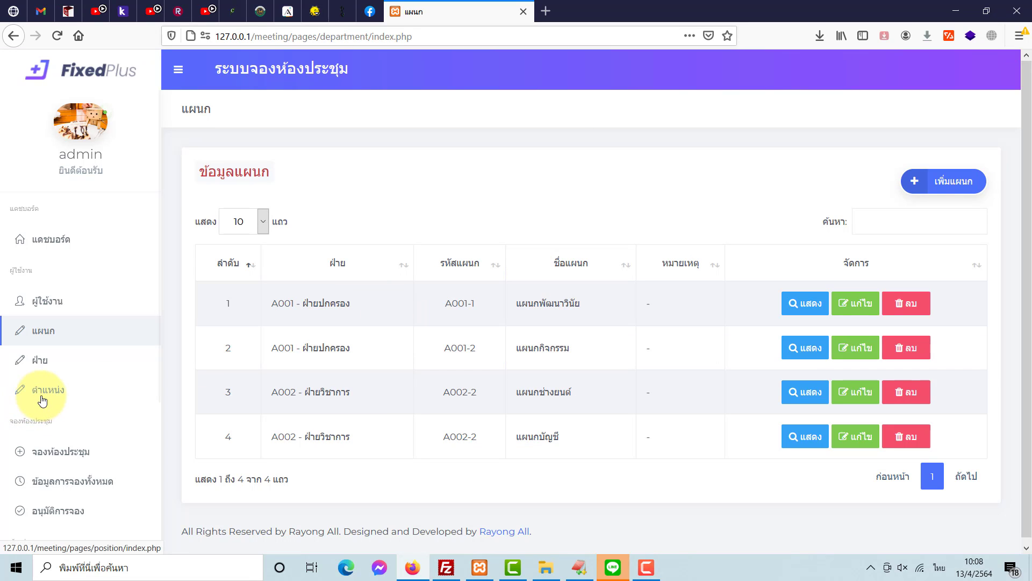
- Add position T001 named ผอ. with remark '-' and save it
left_click(40, 397)
left_click(974, 198)
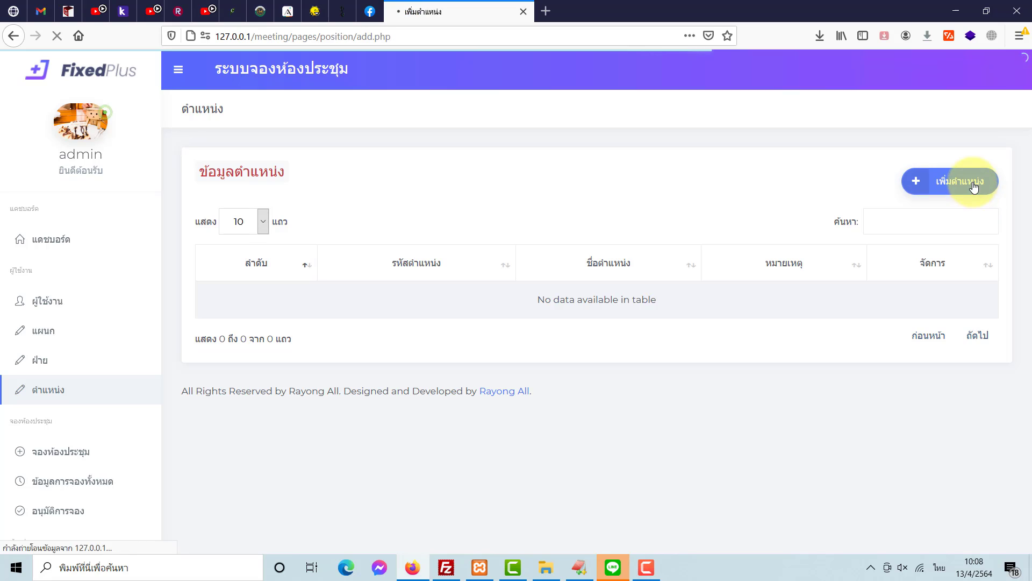
left_click(318, 235)
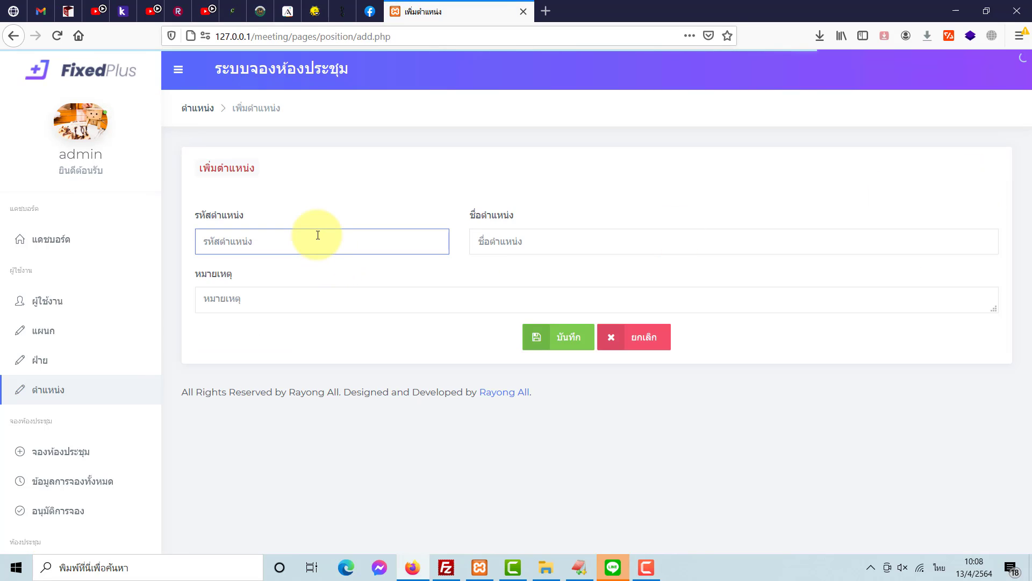
type("T001")
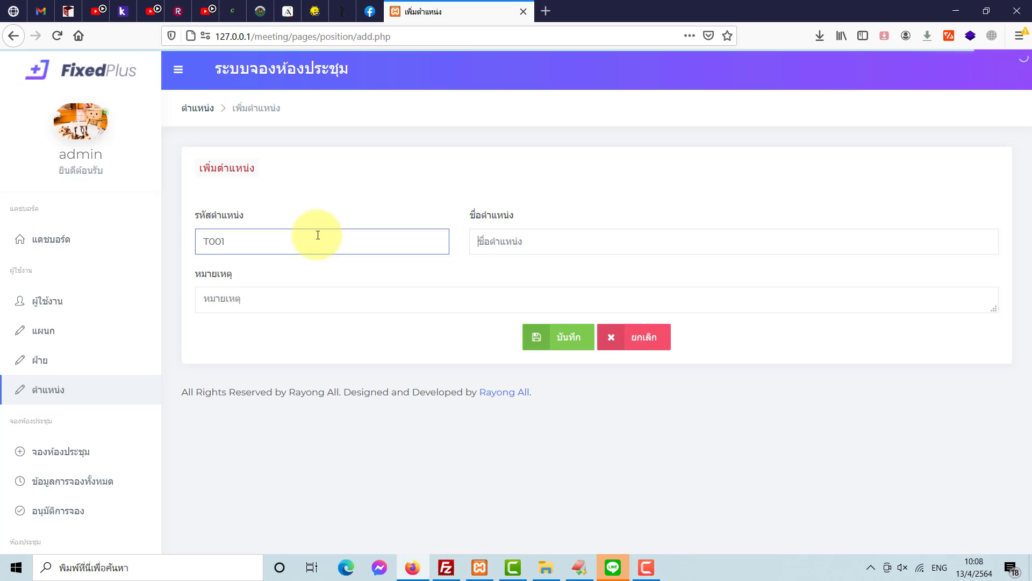
key("Tab")
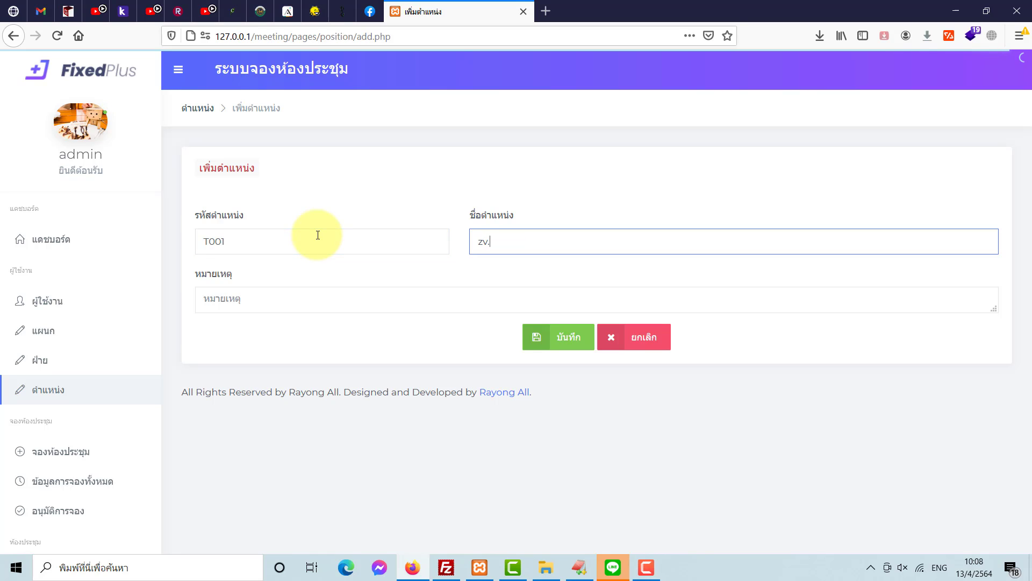
type("zv")
key("BackSpace")
key("BackSpace")
key("grave")
type("ผอ.")
left_click(482, 304)
type("-")
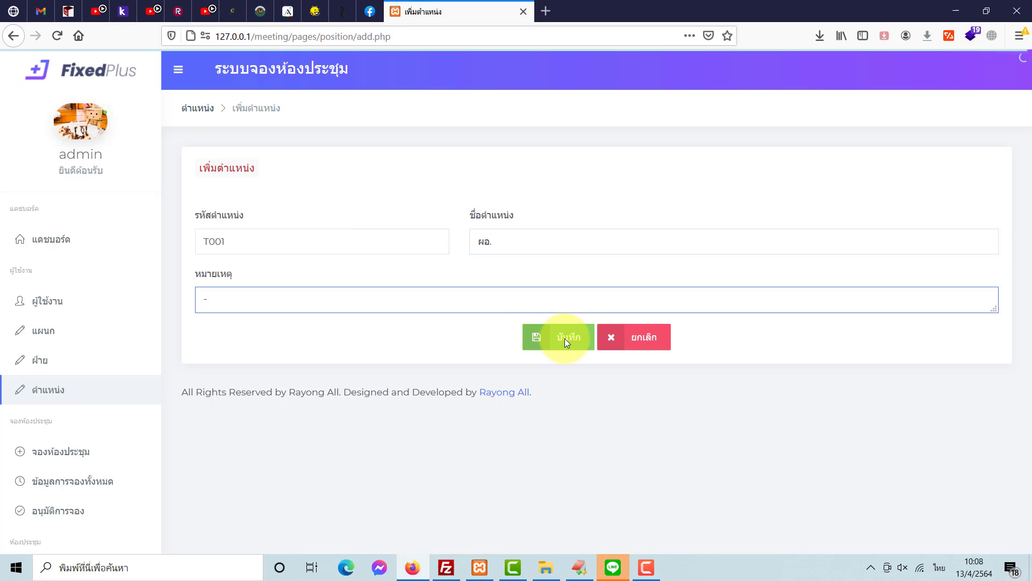
left_click(565, 337)
left_click(548, 268)
- Add position T002 named รอง ผอ. and save it
left_click(932, 186)
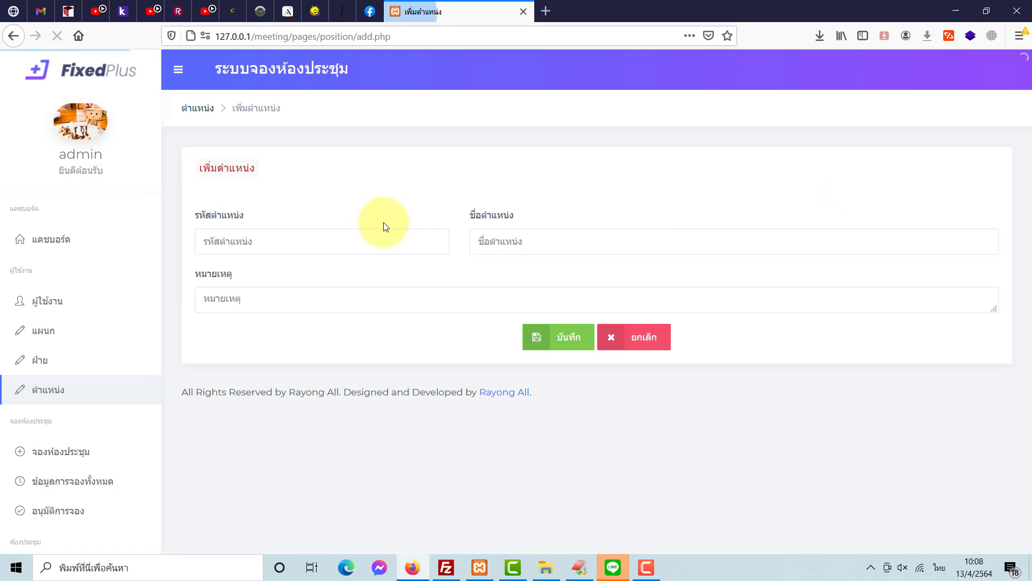
type("T002")
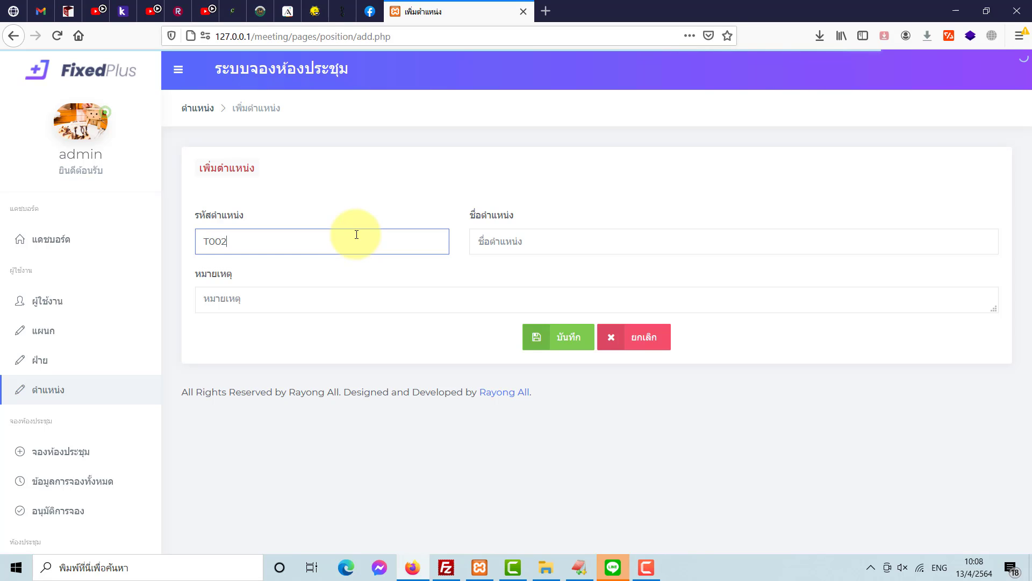
key("Tab")
type("รอง")
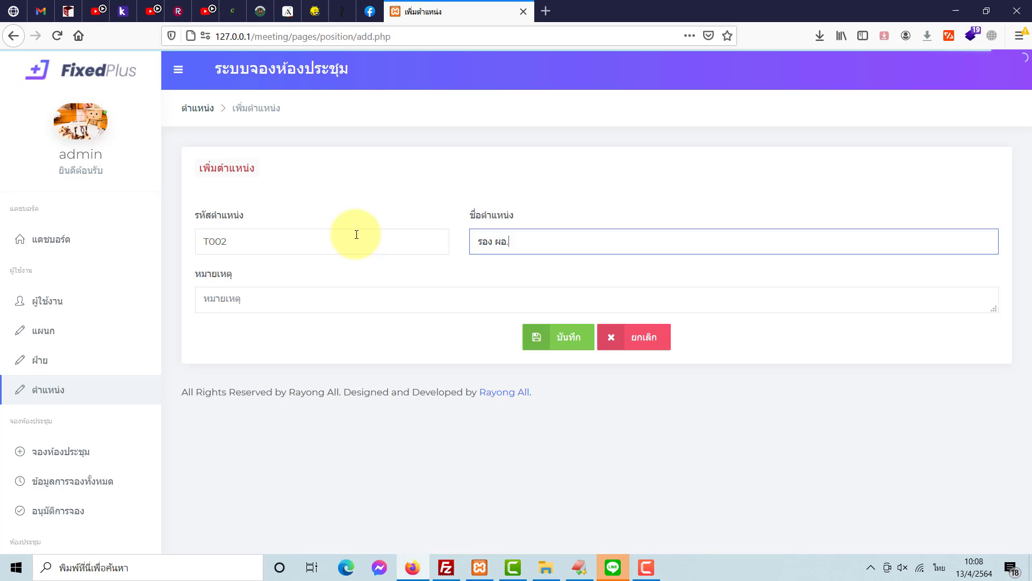
left_click(383, 297)
left_click(546, 342)
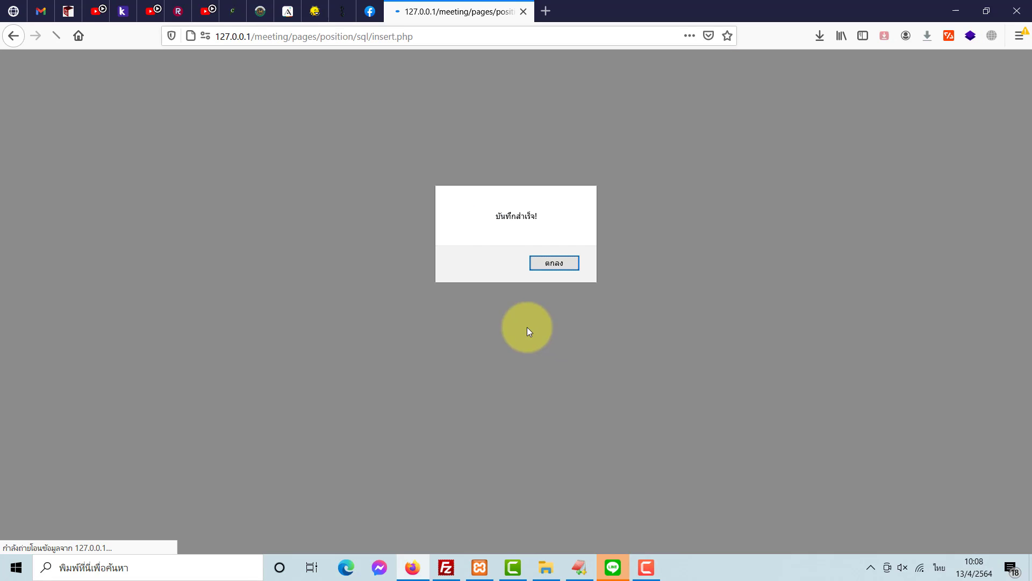
left_click(540, 261)
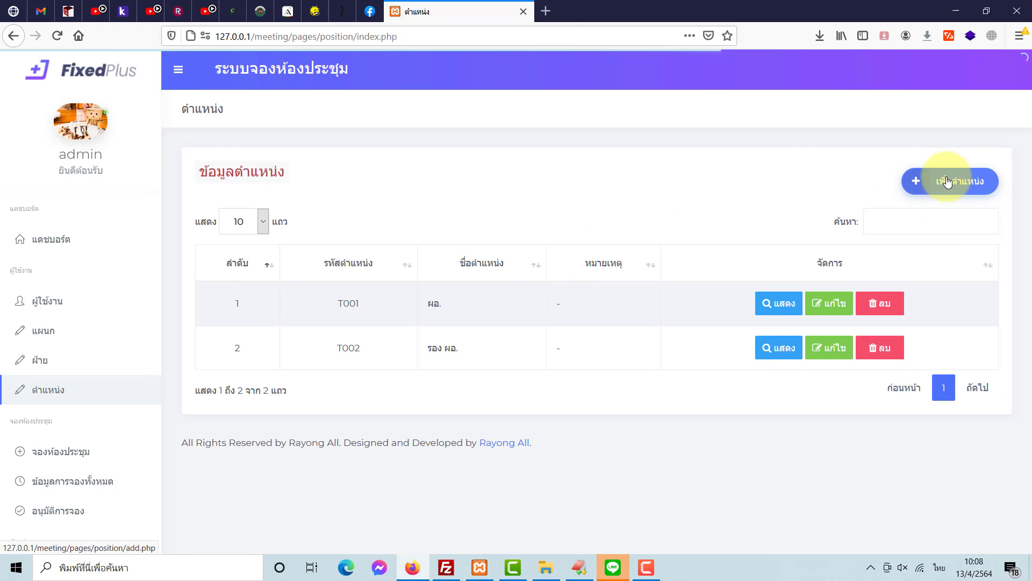
- Add position XXX named ผู้ดูห้องประชุม and save it
left_click(947, 182)
left_click(296, 248)
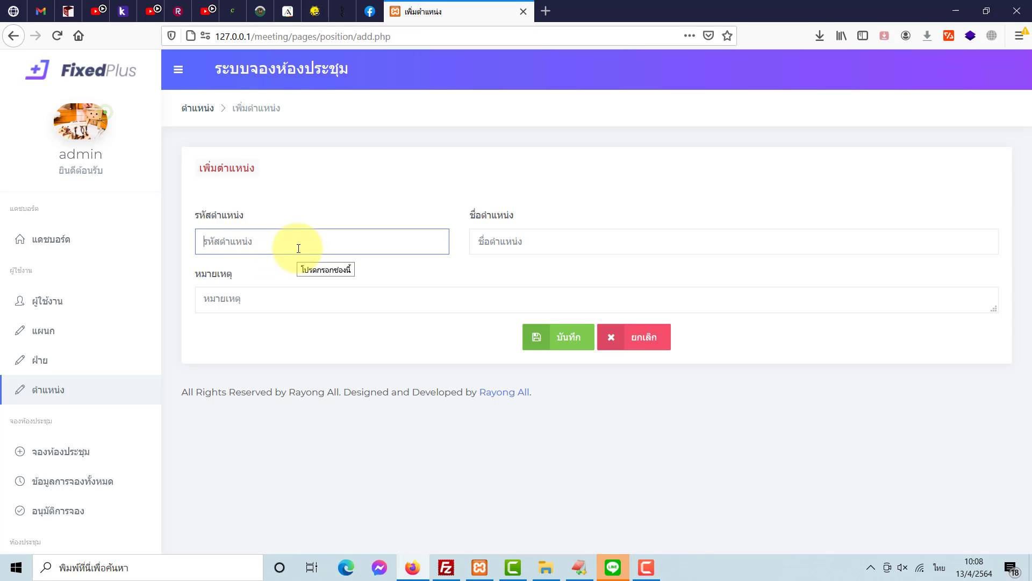
type(")")
key("BackSpace")
key("grave")
type("XXX")
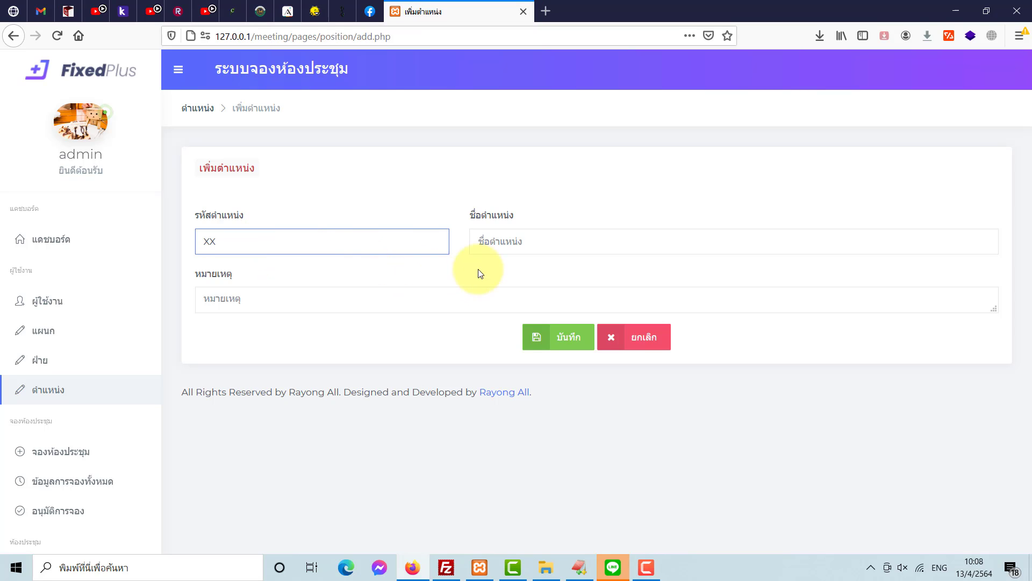
left_click(537, 243)
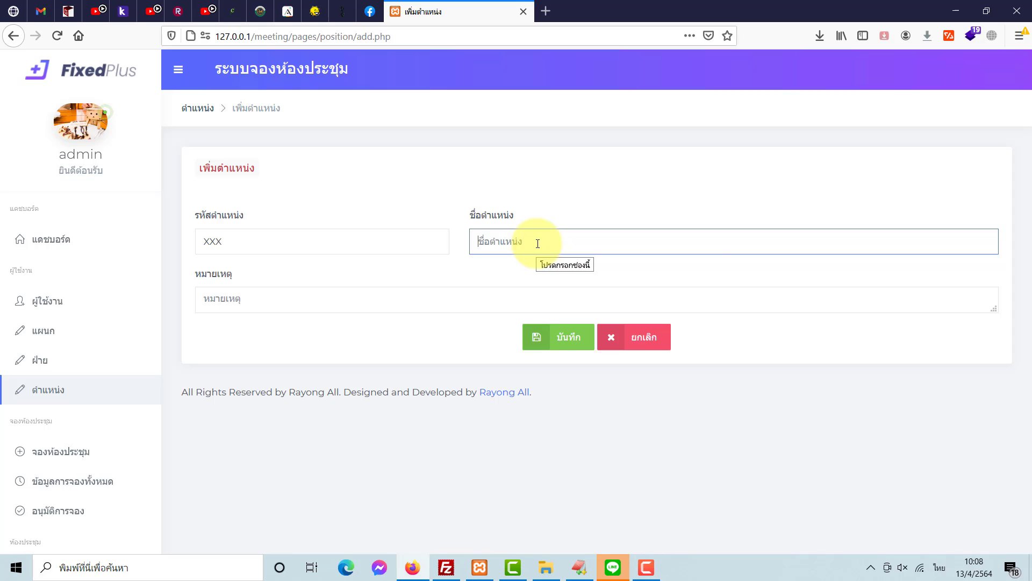
type("ผูด")
type("ดูห้องประชุม")
left_click(493, 290)
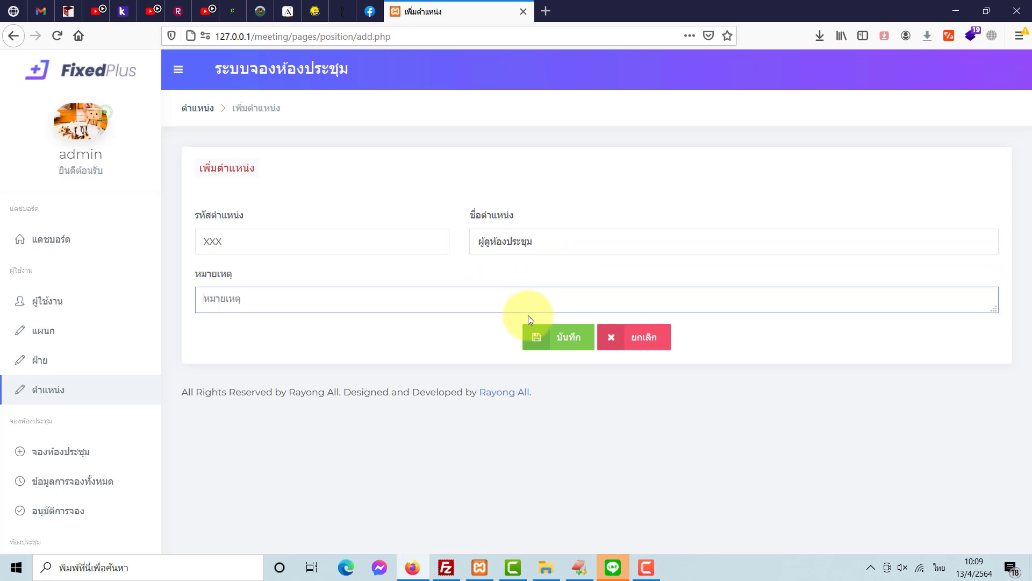
left_click(558, 331)
left_click(559, 271)
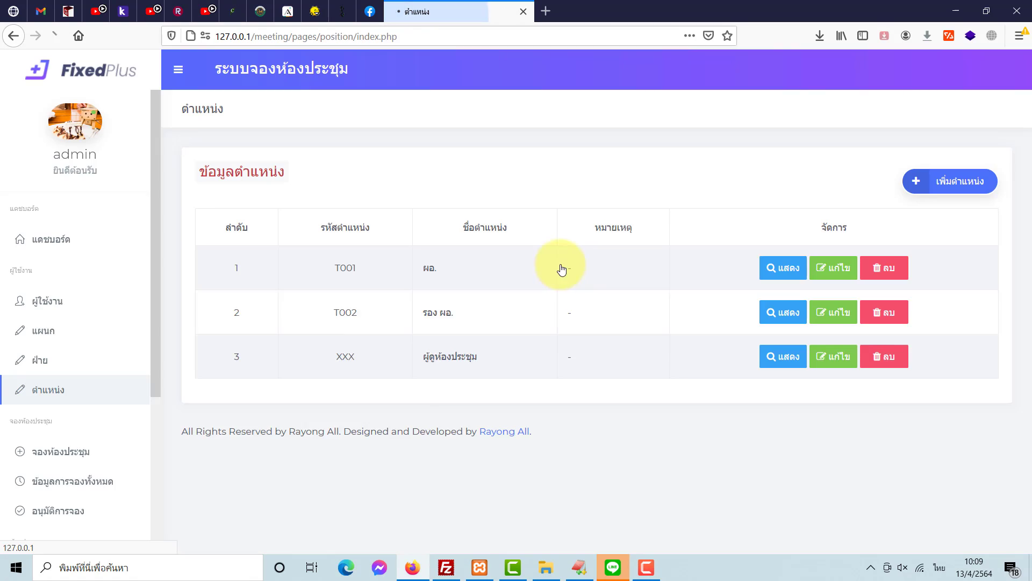
- Add position T003 named อาจารย์ and save it
left_click(963, 185)
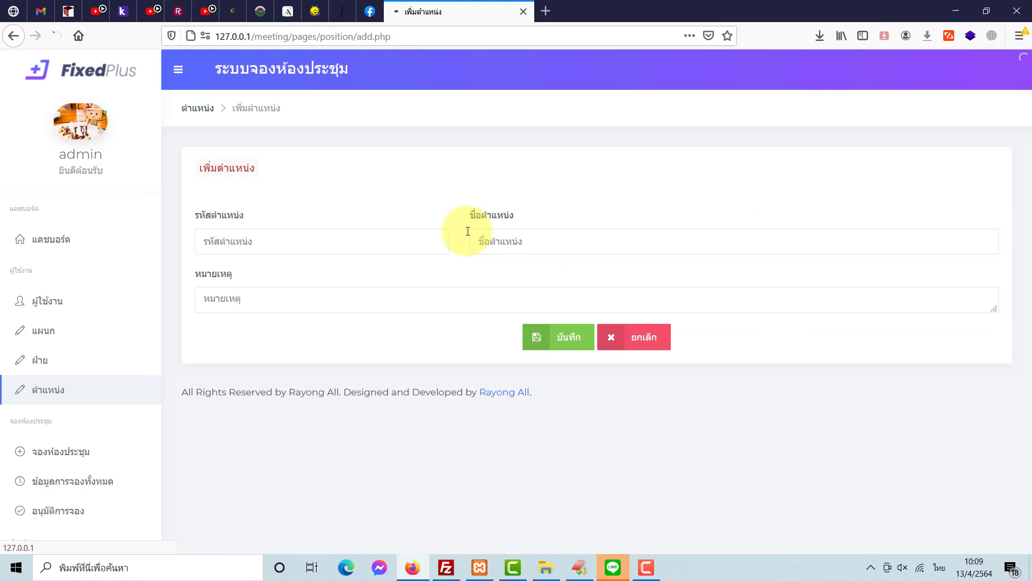
left_click(402, 243)
type("ธ")
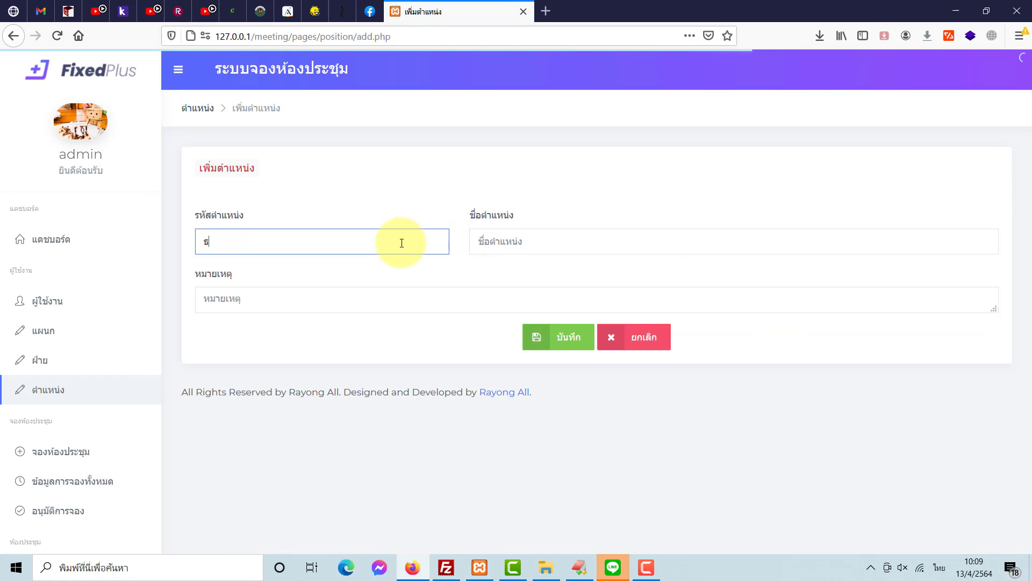
key("BackSpace")
key("grave")
type("T0")
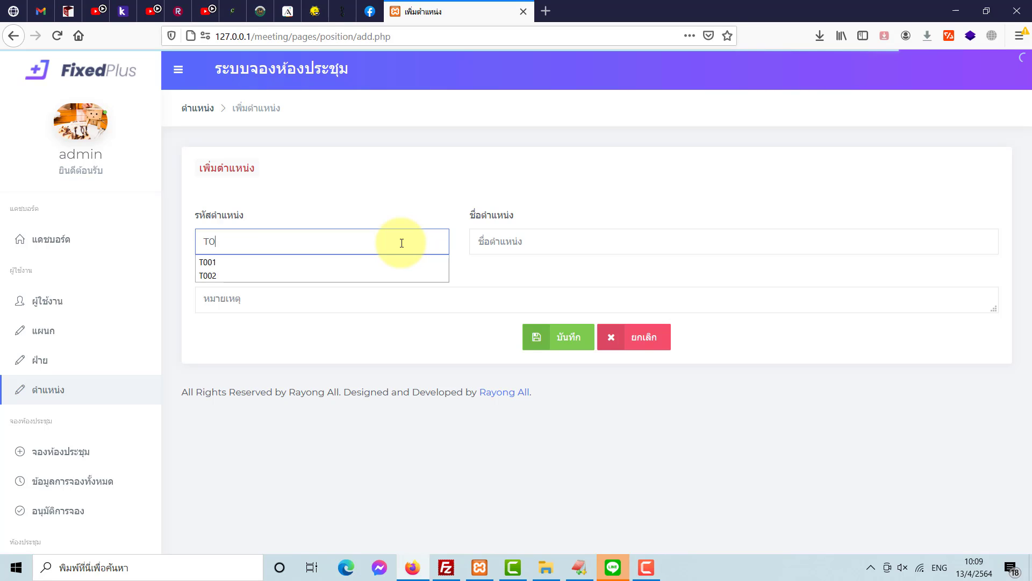
type("03")
key("Tab")
key("grave")
type("อา")
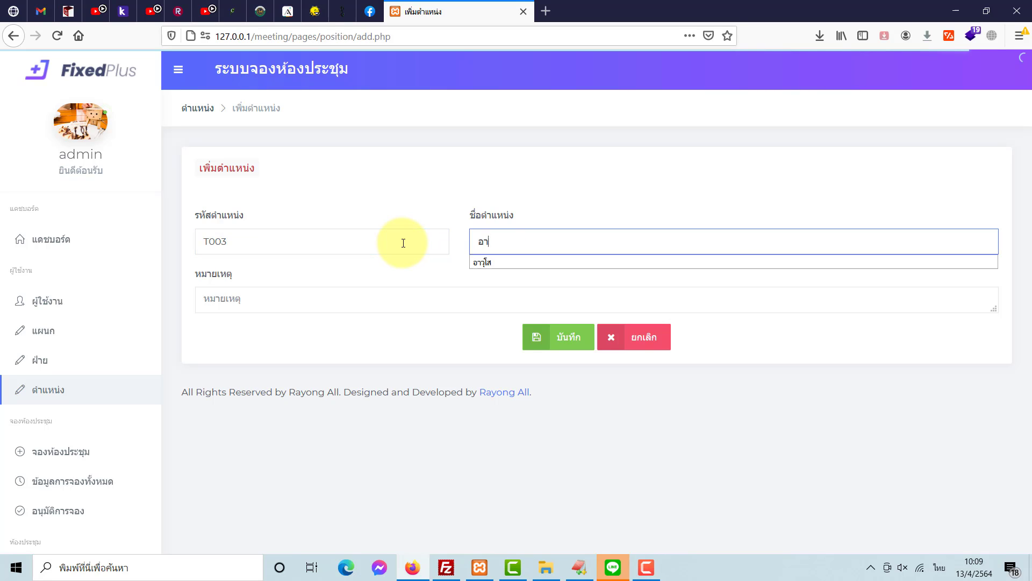
type("จารย์")
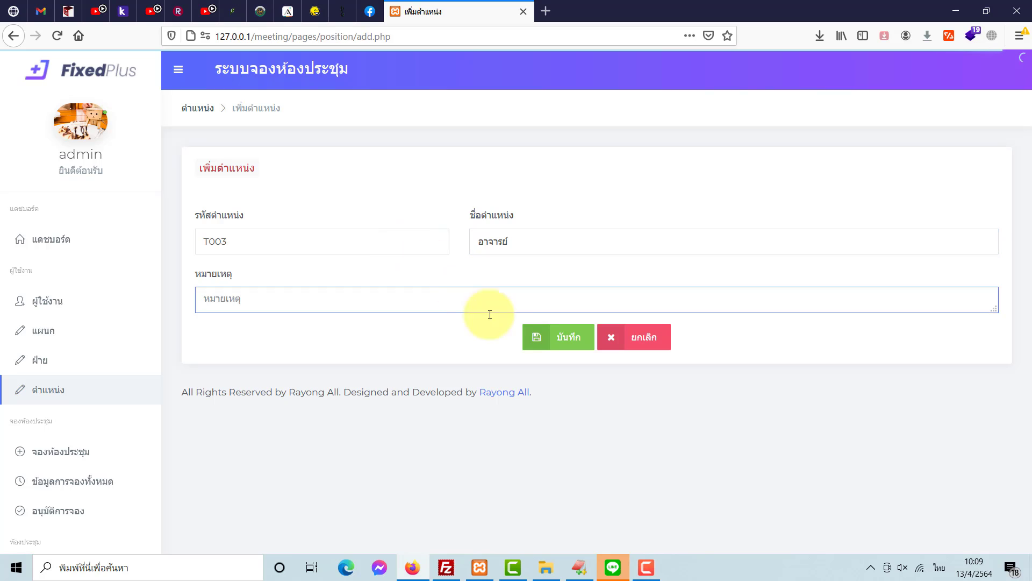
type("-")
left_click(550, 341)
left_click(556, 260)
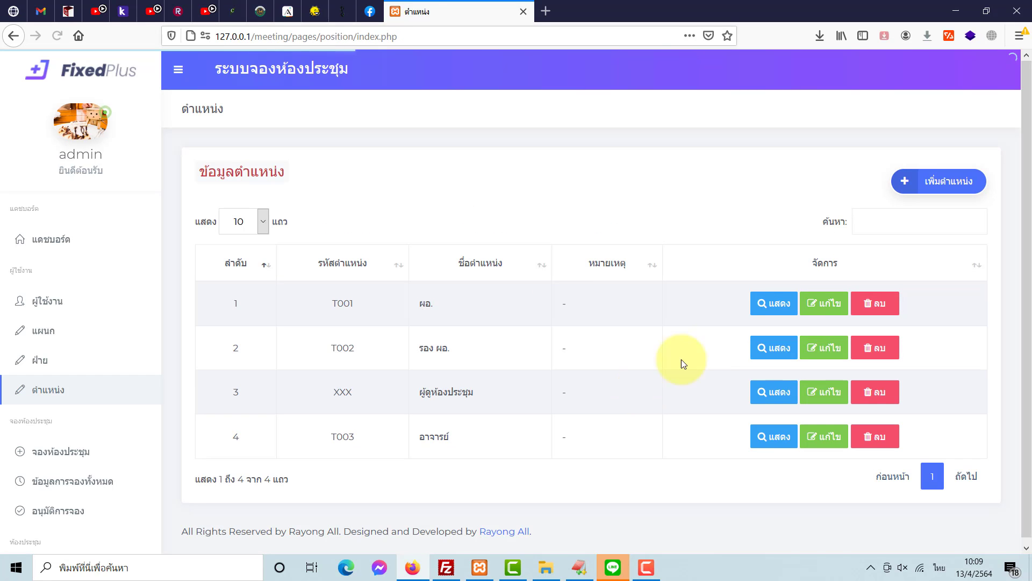
- Add position T004 named เจ้าหน้าที่ with remark '-' and save it
left_click(938, 183)
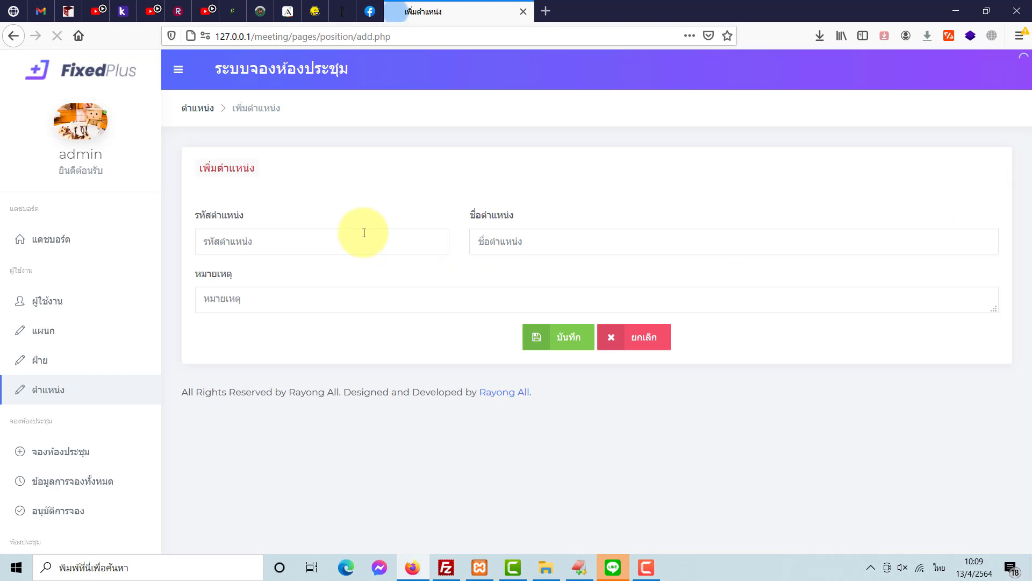
left_click(302, 247)
type("T0")
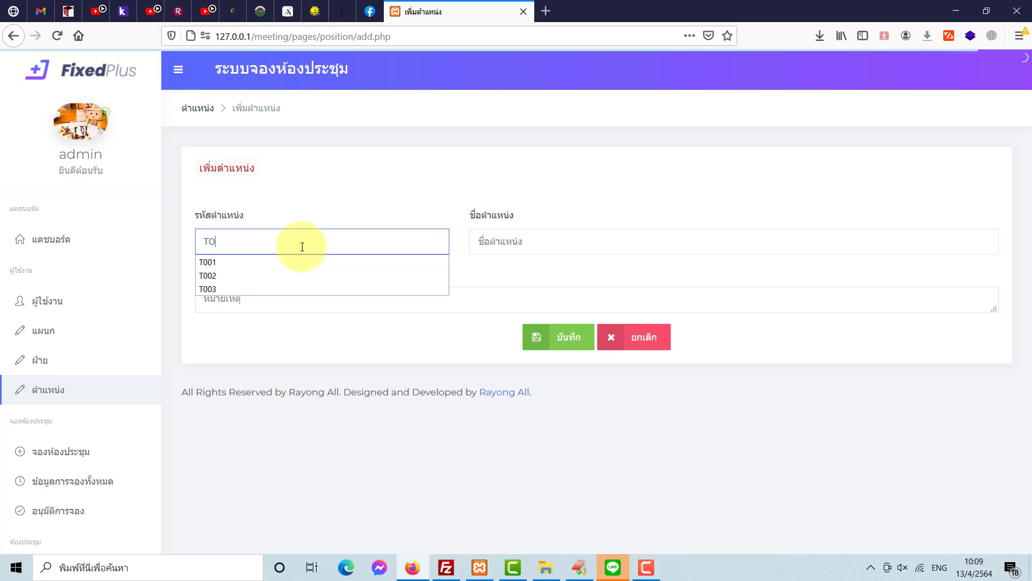
type("04")
key("Tab")
key("grave")
type("เจ")
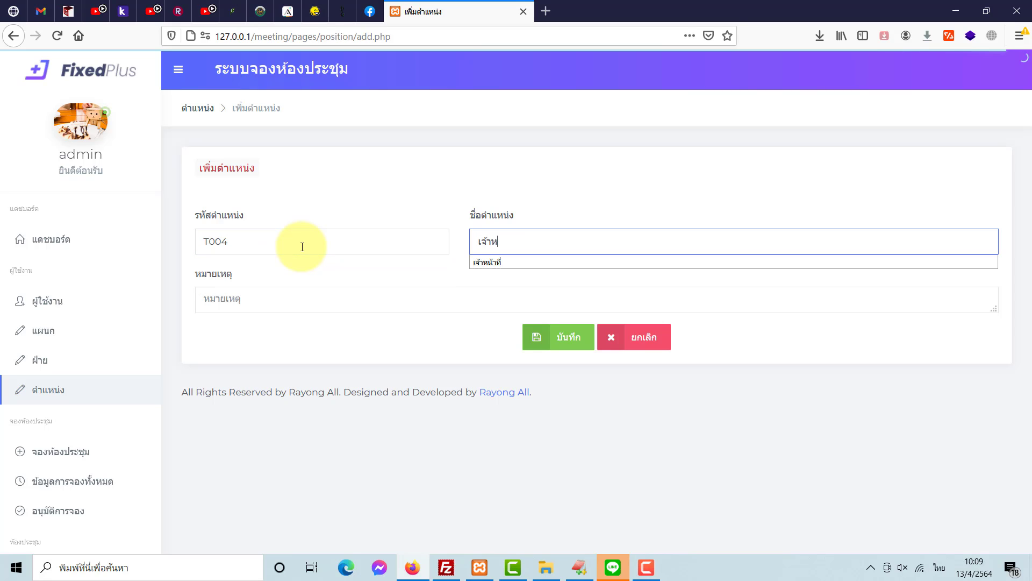
type("้าห")
key("Down")
key("Tab")
left_click(299, 299)
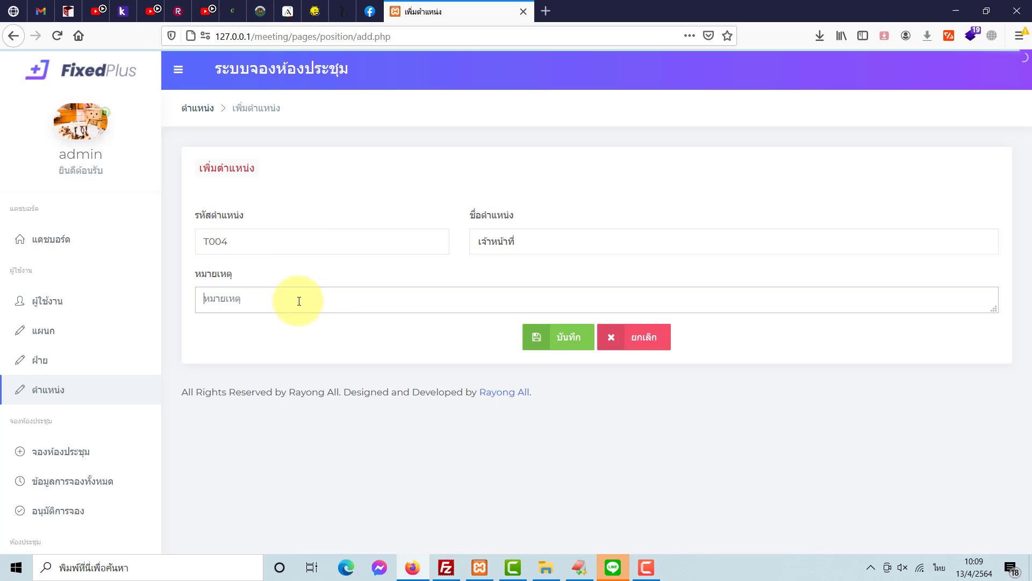
type("-")
left_click(569, 335)
- Dismiss the save notice, look over the ฝ่าย and แผนก lists, then go to ผู้ใช้งาน
left_click(559, 272)
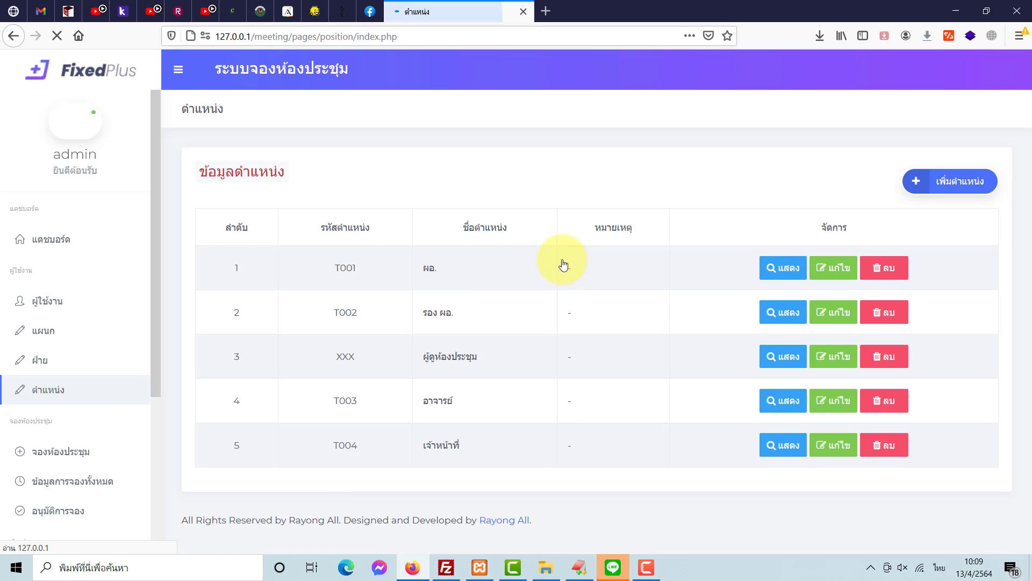
left_click(65, 360)
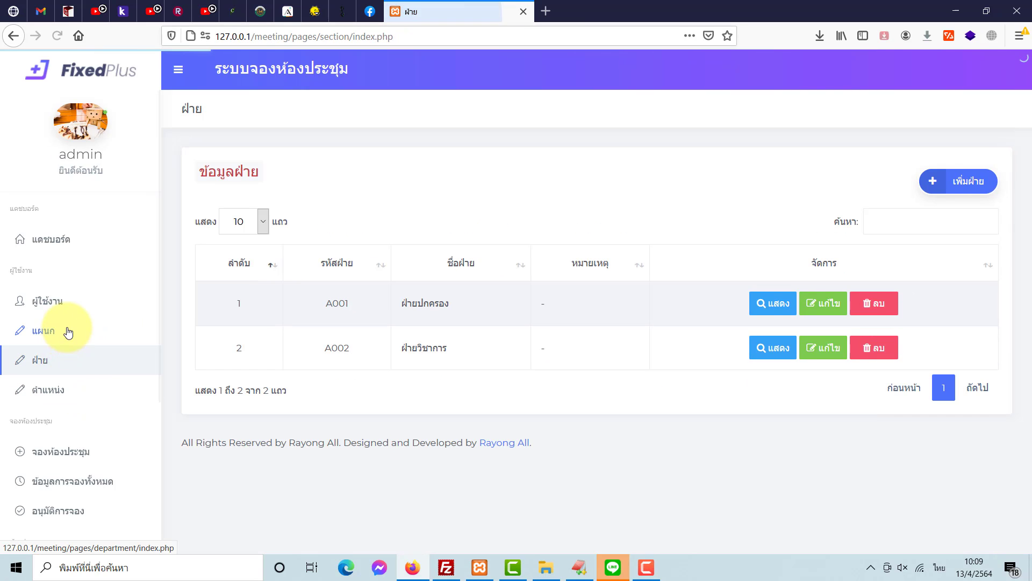
left_click(69, 330)
left_click(67, 358)
left_click(75, 330)
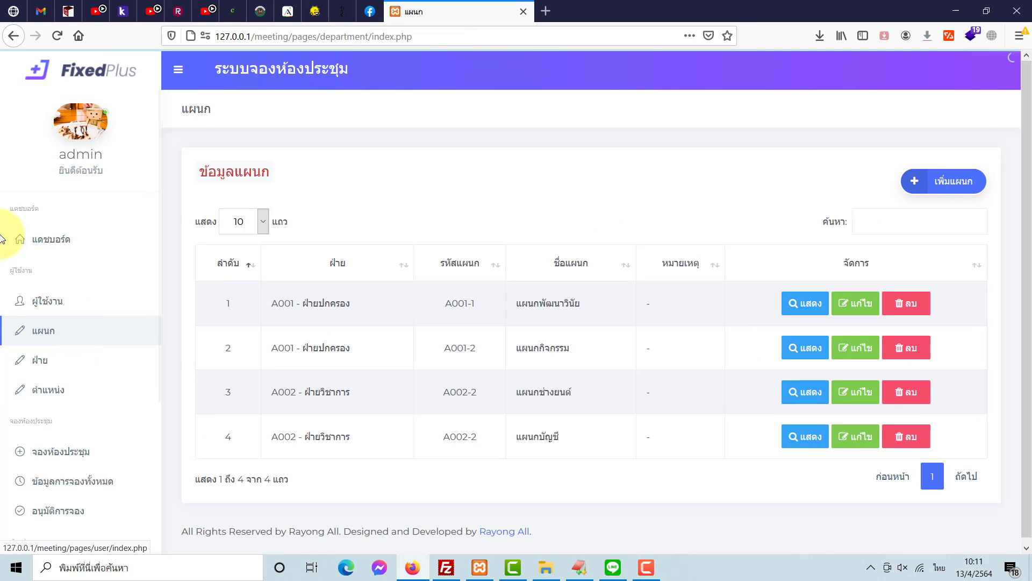
left_click(107, 306)
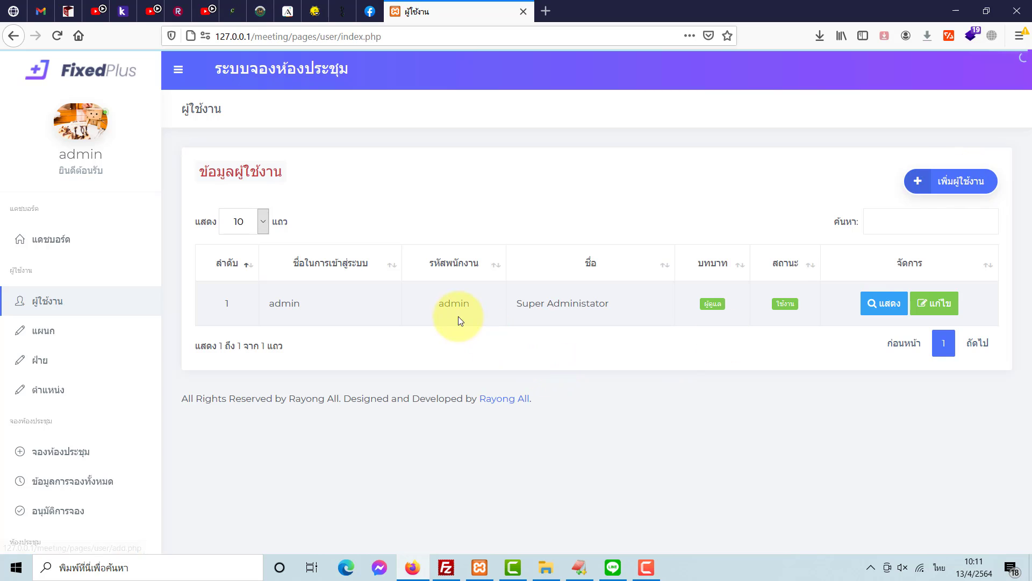
- Start a new user with employee code S001 and the employee's full name
left_click(952, 194)
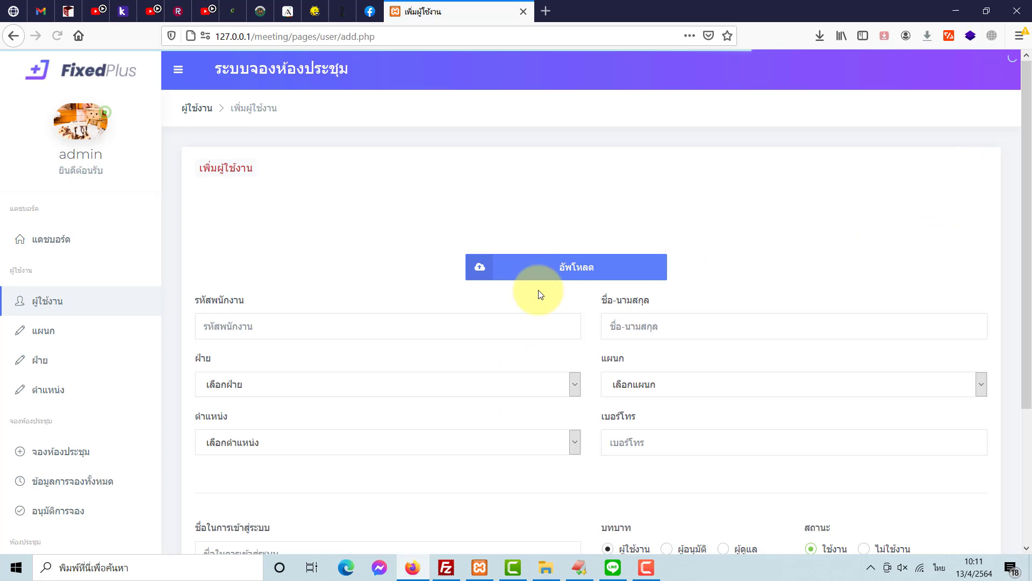
scroll(540, 301, "down", 1)
scroll(543, 290, "up", 1)
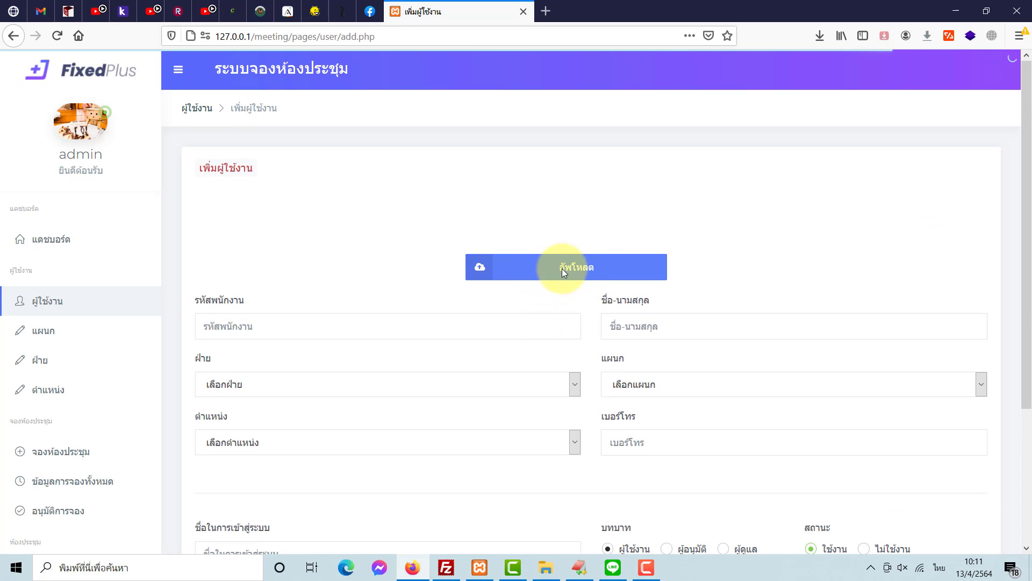
left_click(549, 330)
type("S001")
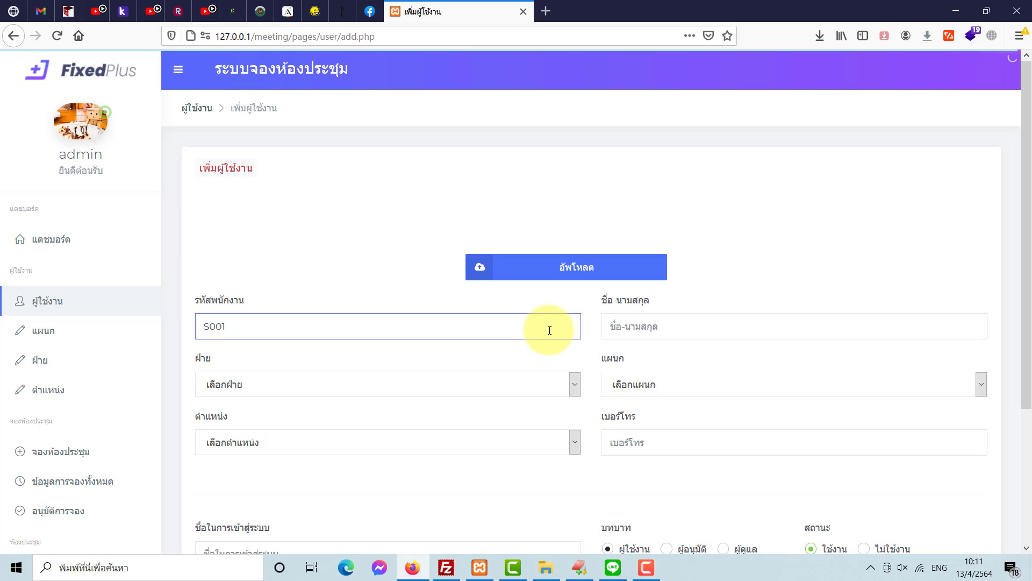
left_click(667, 329)
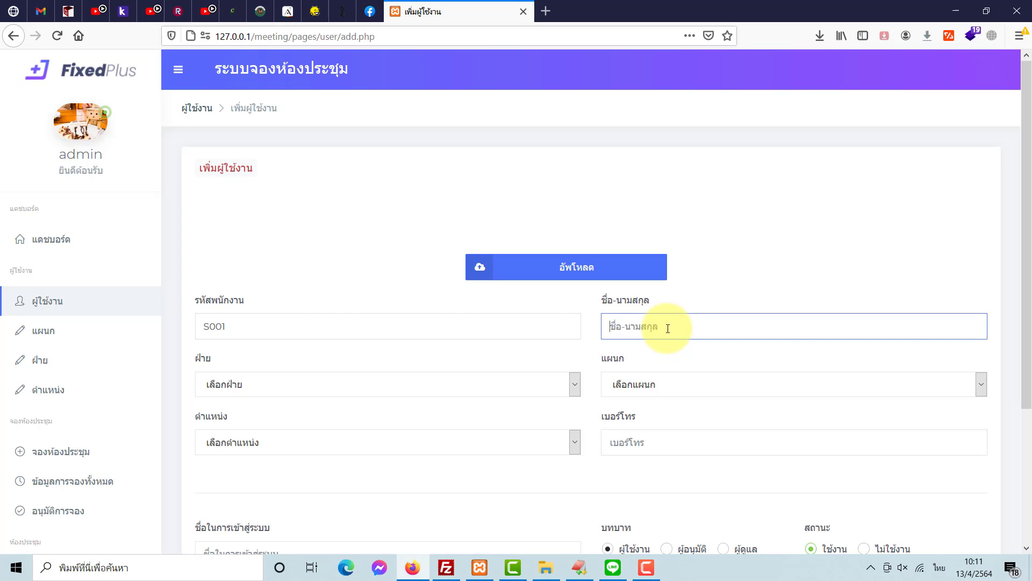
type("นายพนักงาน ธรรมดา")
- Set division A002 - ฝ่ายวิชาการ and section A002-2 - แผนกช่างยนต์
left_click(560, 383)
left_click(660, 386)
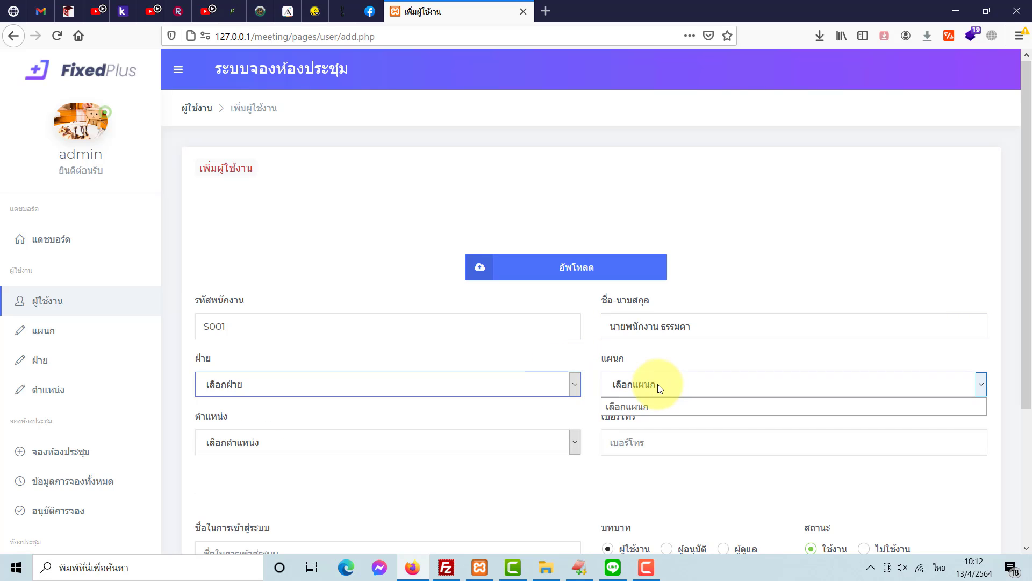
left_click(660, 386)
left_click(533, 383)
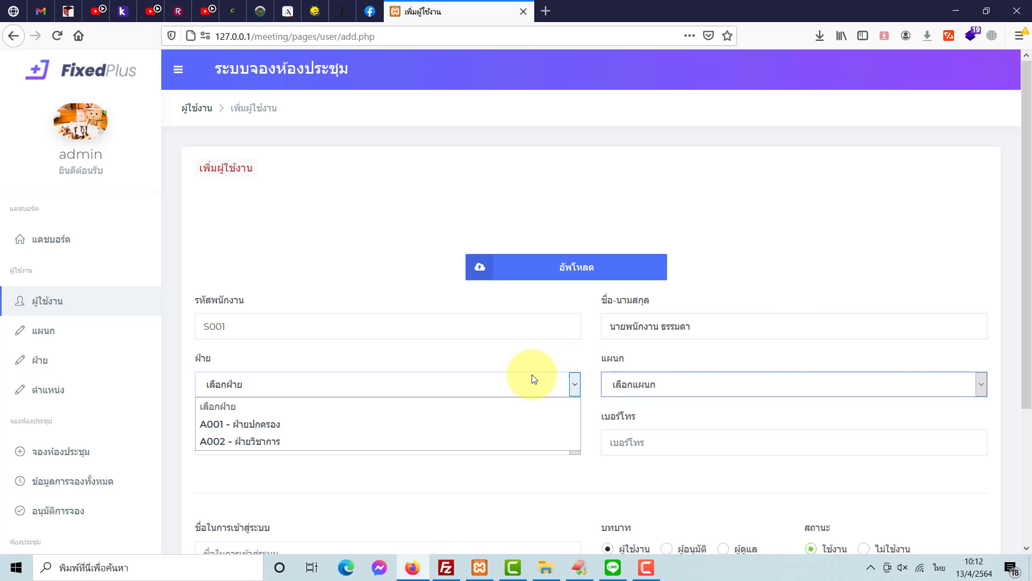
left_click(405, 436)
left_click(644, 389)
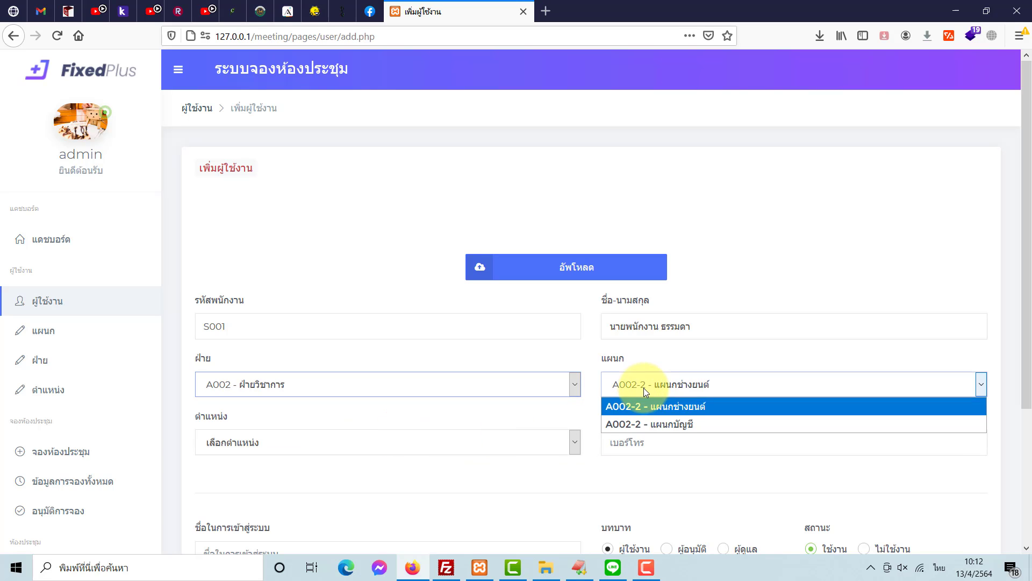
left_click(653, 427)
left_click(652, 385)
left_click(652, 406)
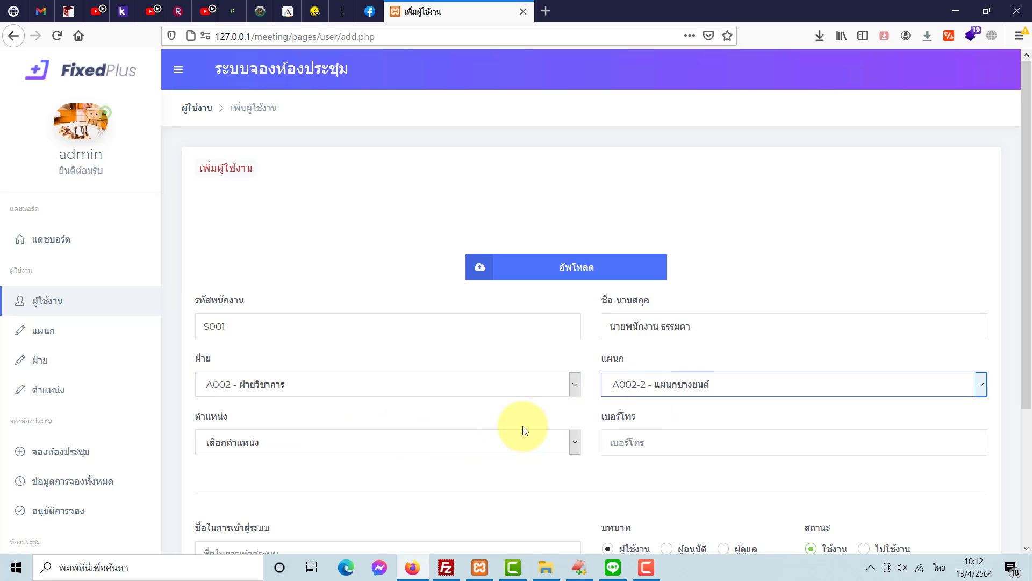
- Set the position to T003 - อาจารย์ and fill in the phone number from autofill
scroll(462, 403, "down", 3)
left_click(456, 368)
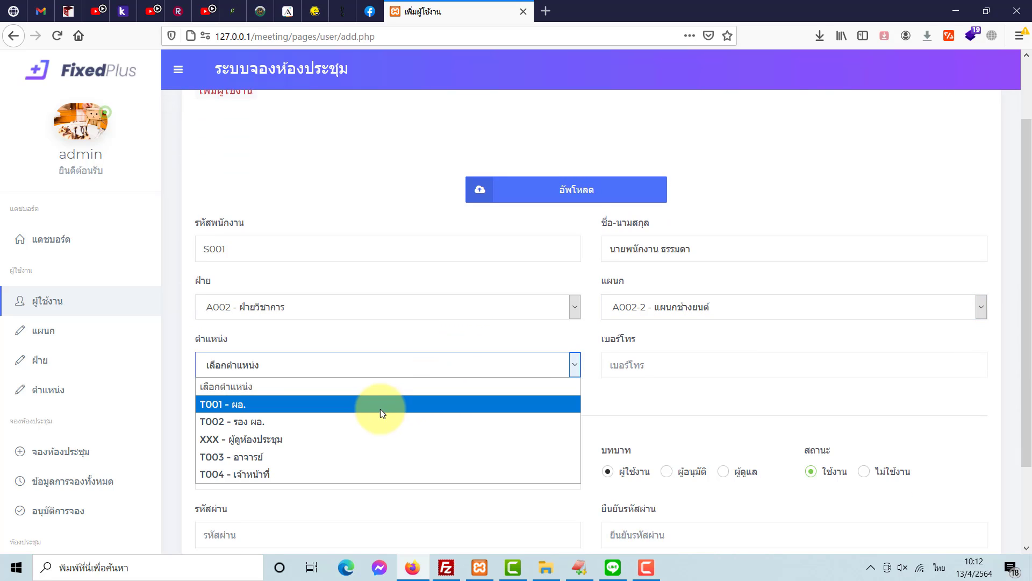
left_click(313, 454)
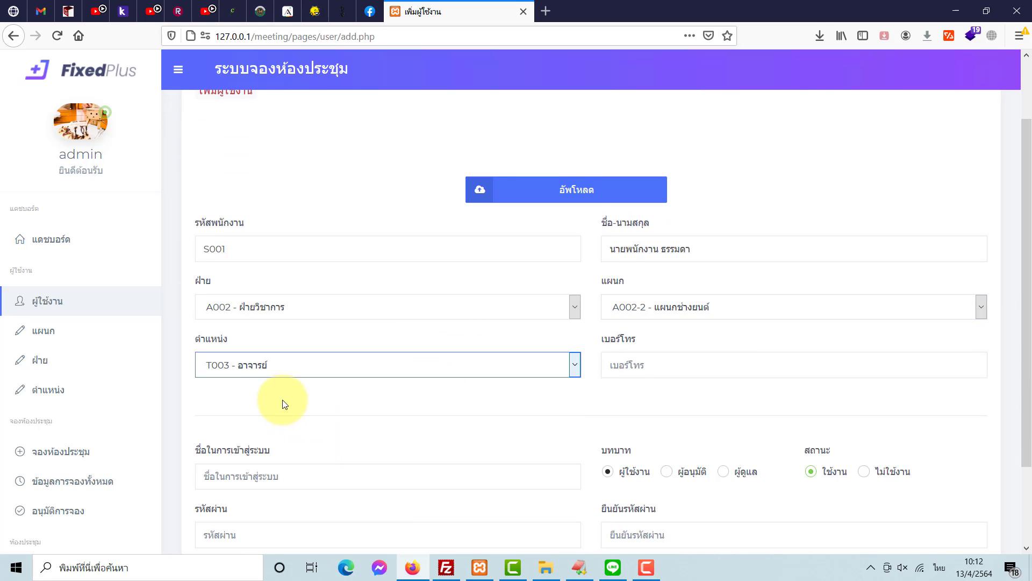
left_click(654, 374)
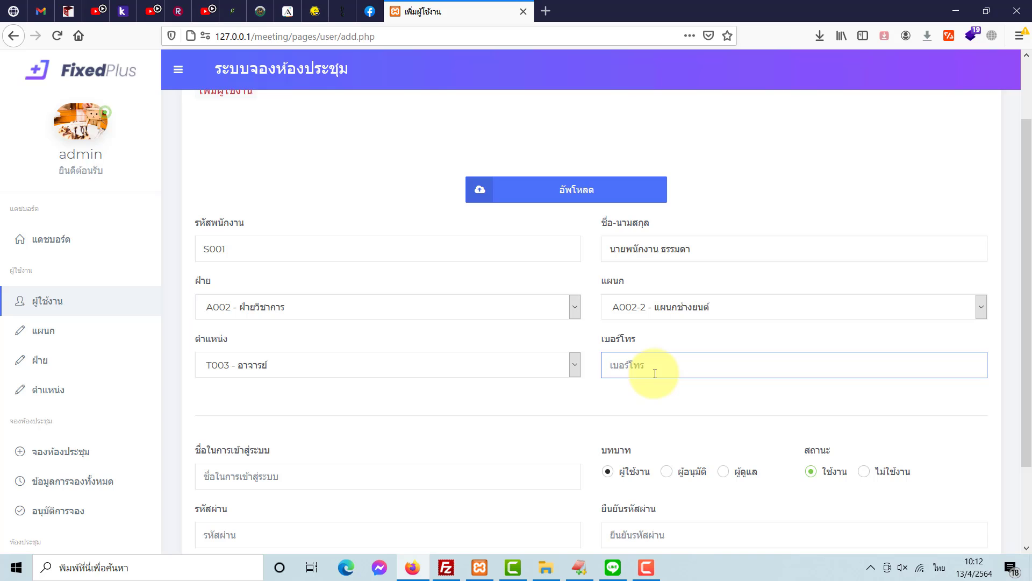
type("085")
key("Down")
key("Return")
- Enter the user's login name and account password
scroll(591, 377, "down", 2)
left_click(341, 395)
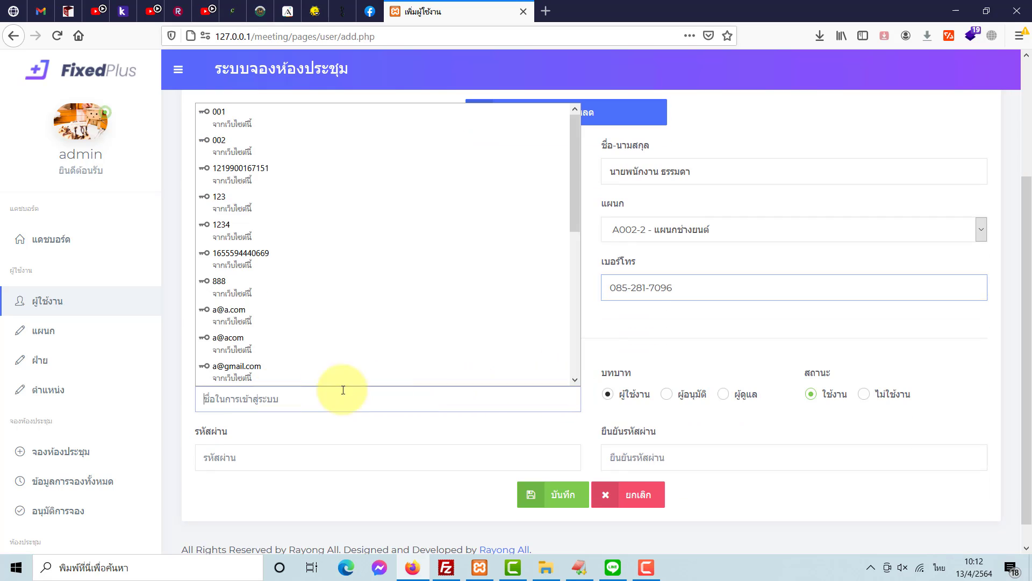
left_click(295, 417)
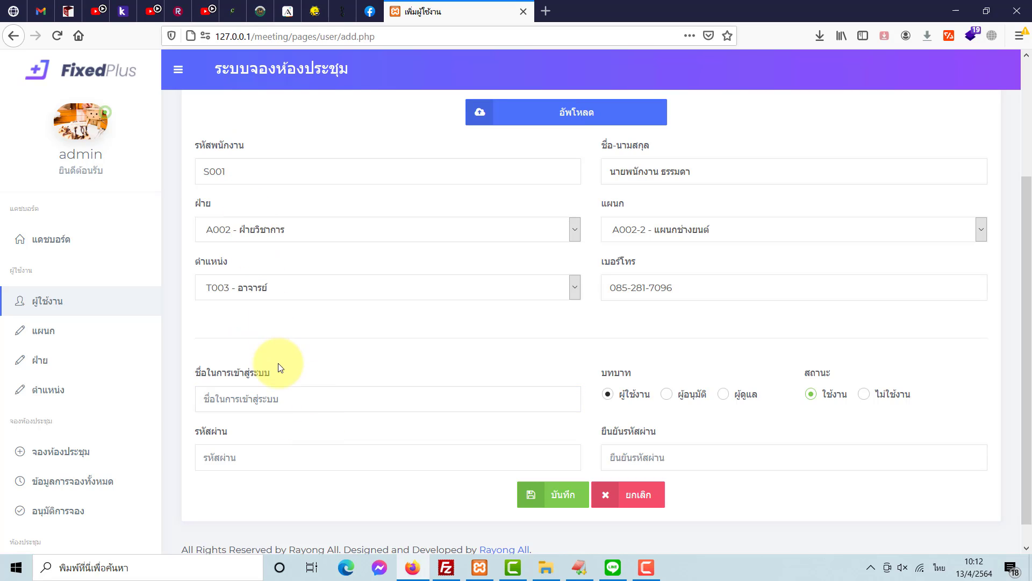
left_click(293, 399)
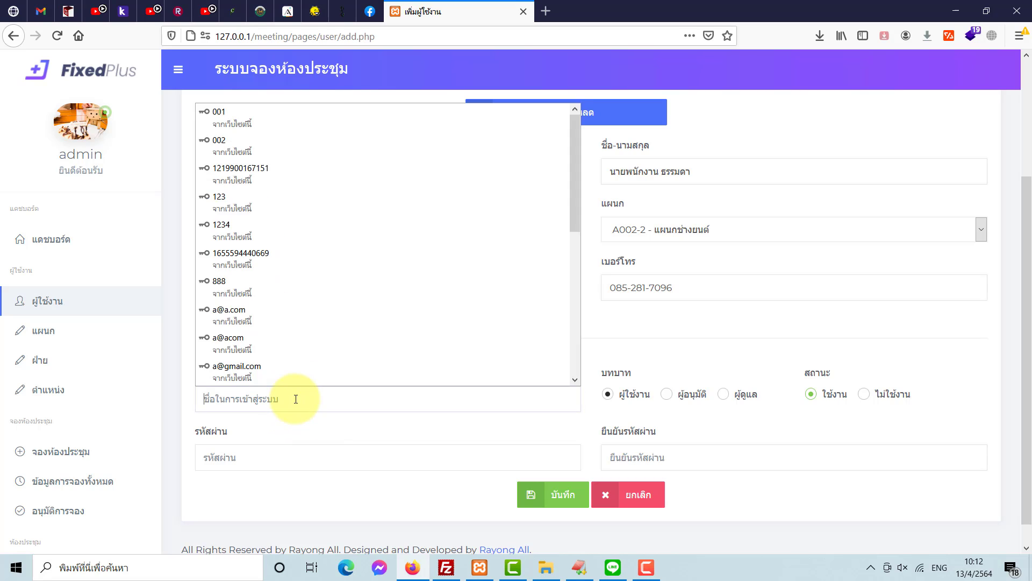
key("grave")
type("s001")
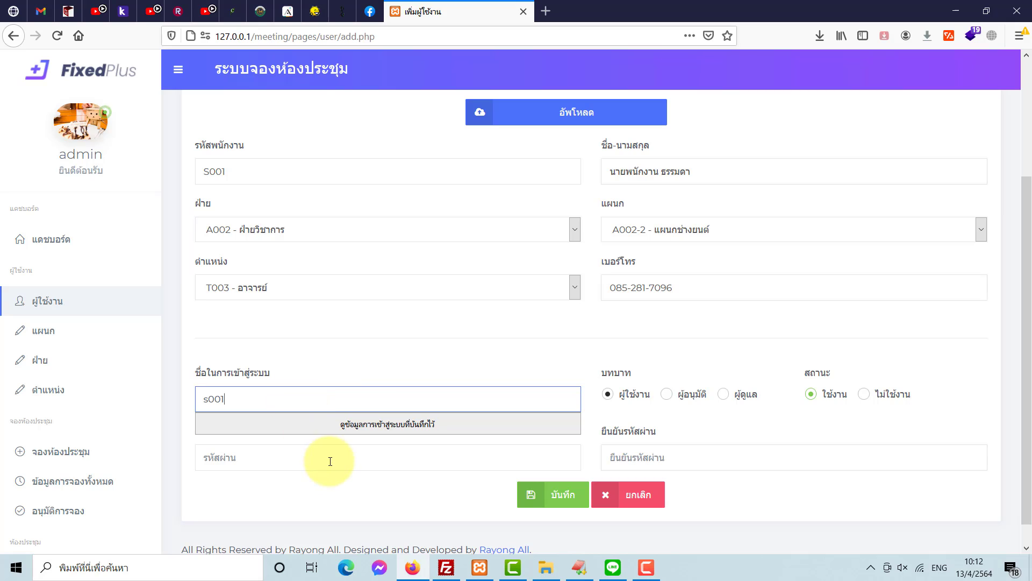
left_click(331, 461)
type("12")
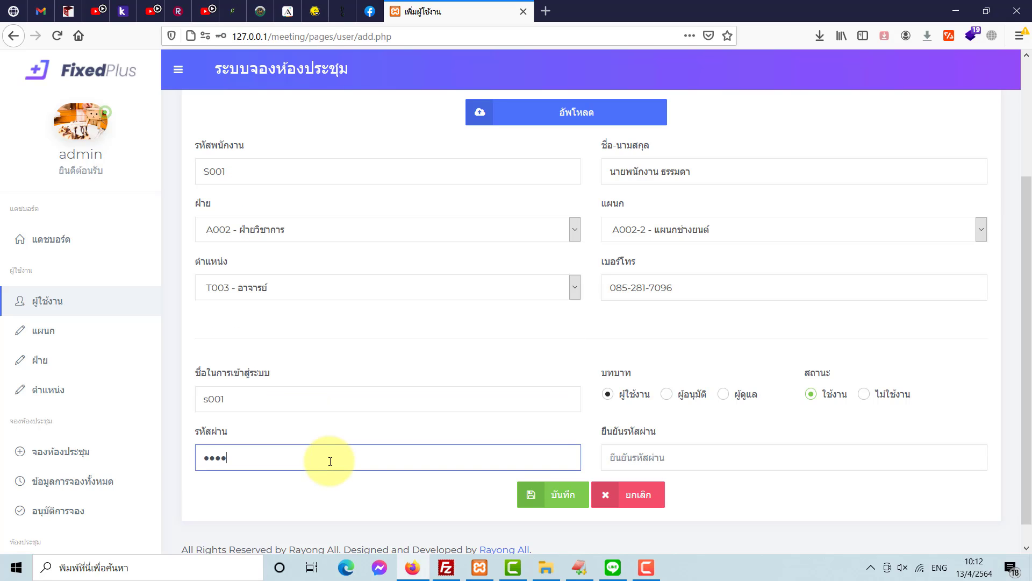
- Keep role ผู้ใช้งาน and status ใช้งาน, confirm the password, and save the user
left_click(667, 395)
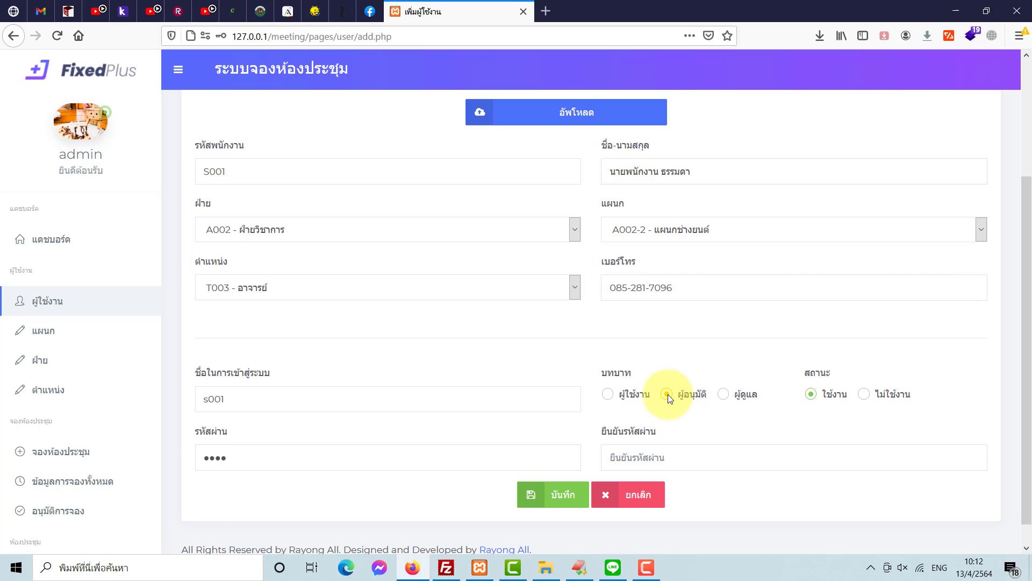
left_click(723, 397)
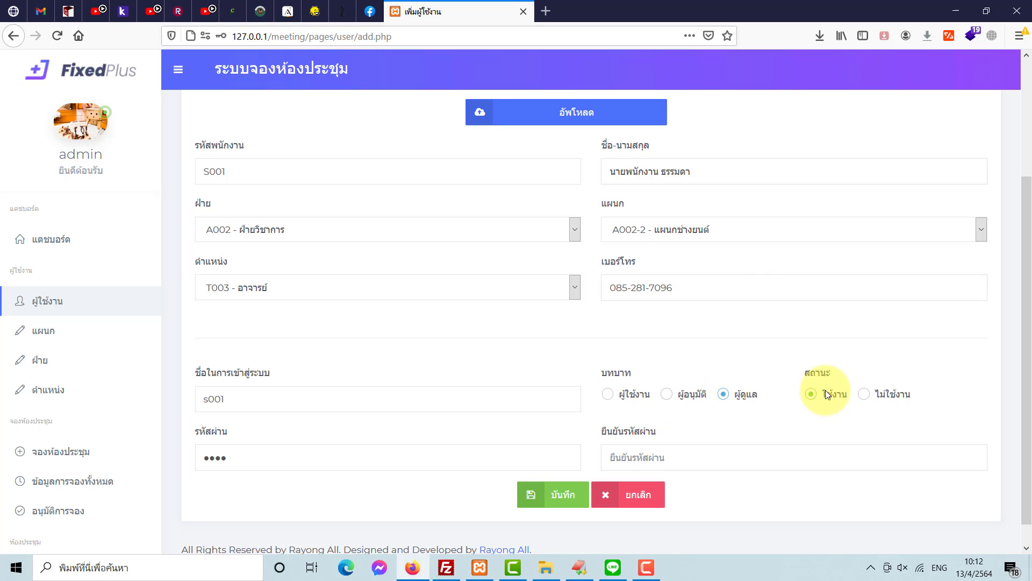
left_click(863, 397)
left_click(809, 394)
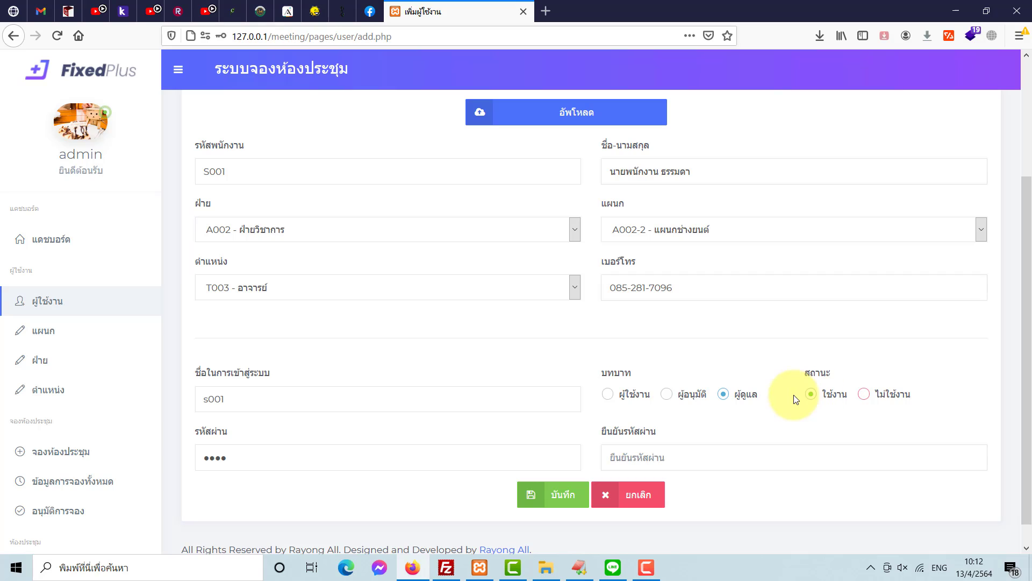
left_click(608, 394)
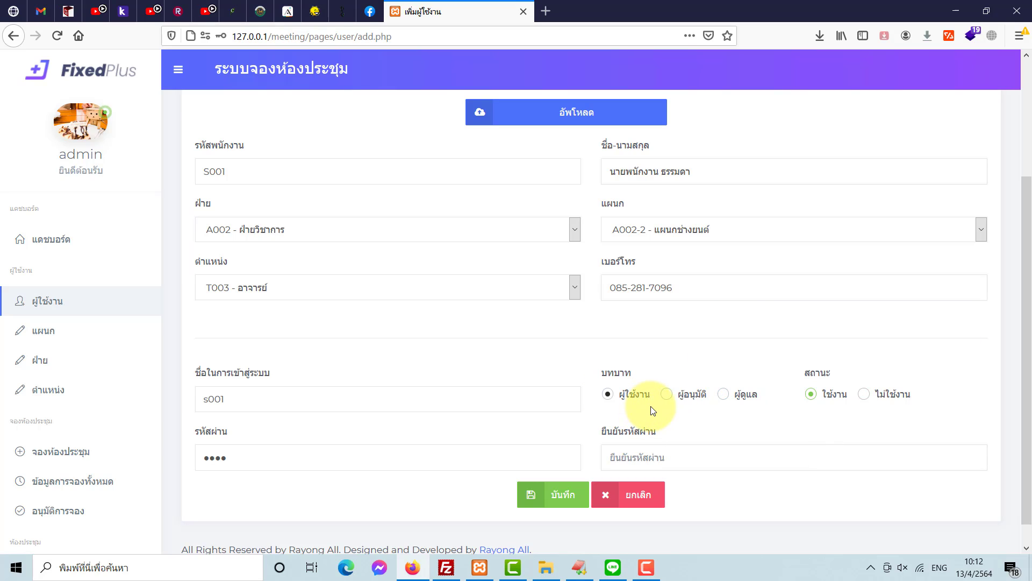
left_click(654, 457)
type("1")
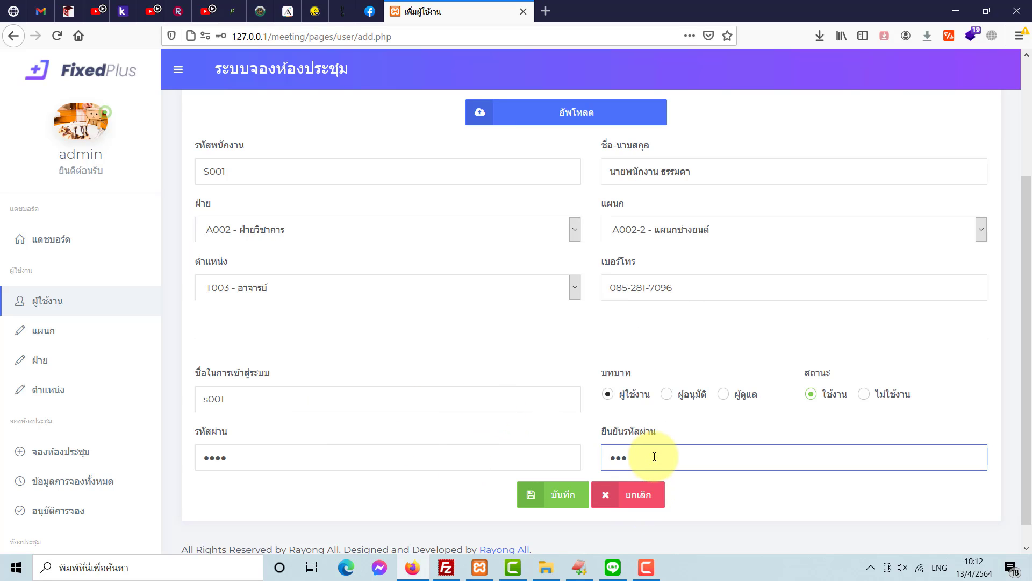
left_click(552, 498)
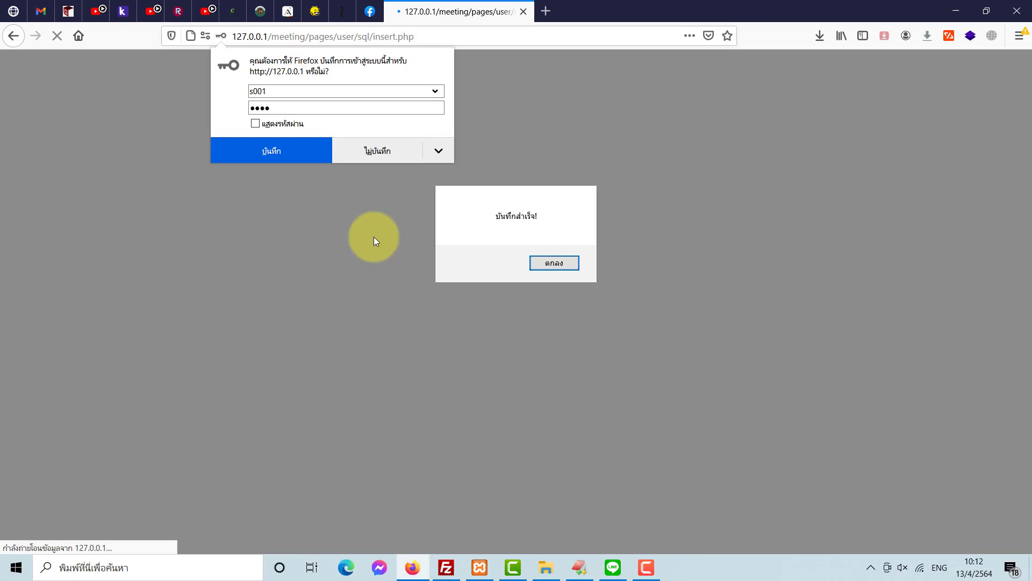
left_click(553, 262)
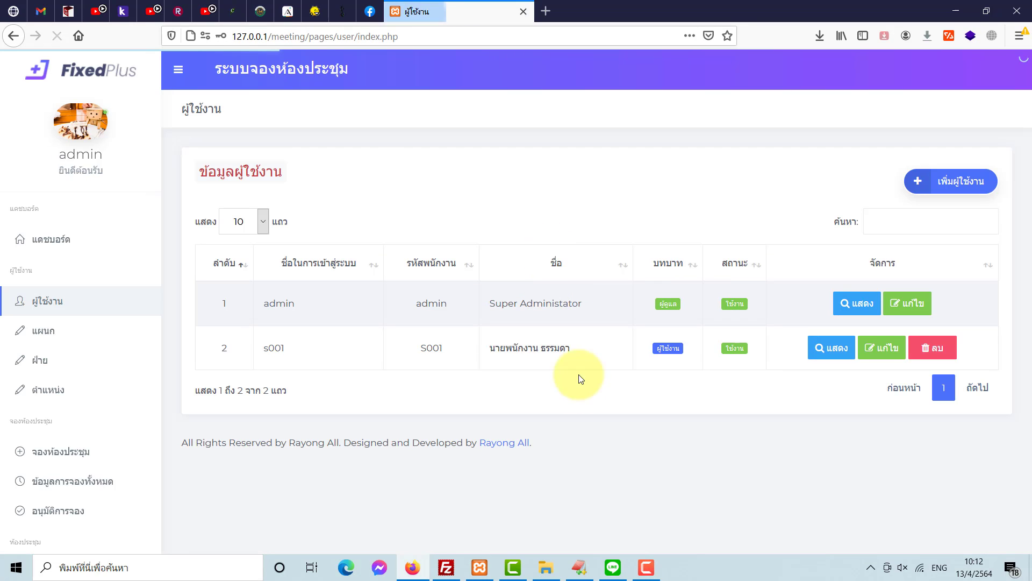
- Start another user and upload unnamed.jpg as the user's picture
left_click(955, 186)
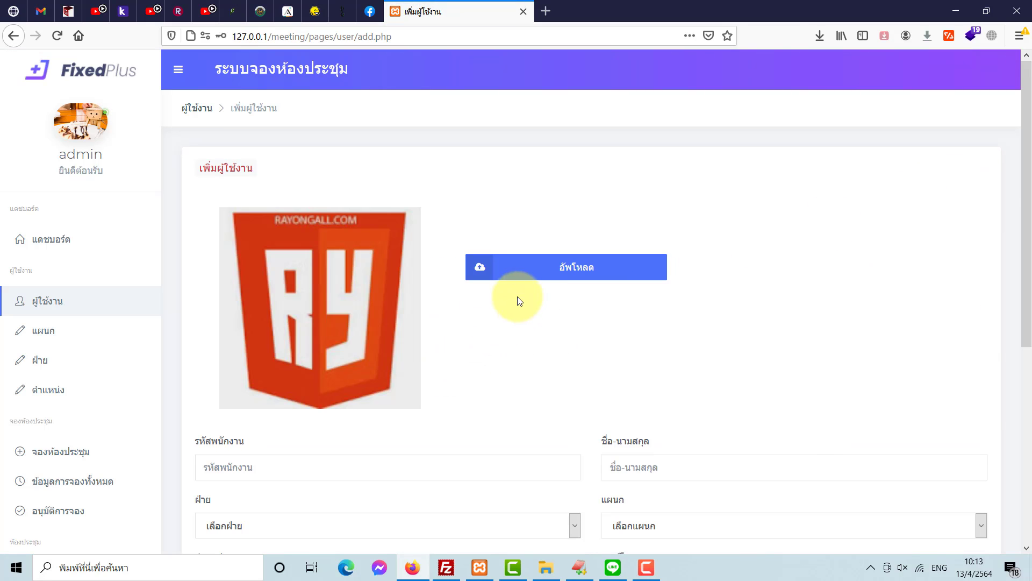
left_click(536, 283)
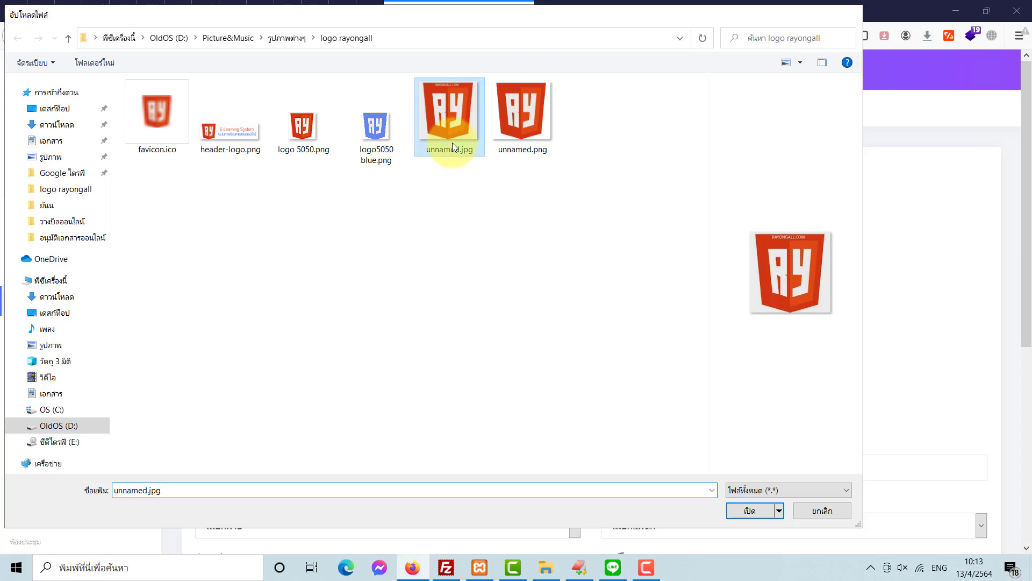
double_click(453, 143)
scroll(430, 348, "down", 3)
left_click(396, 312)
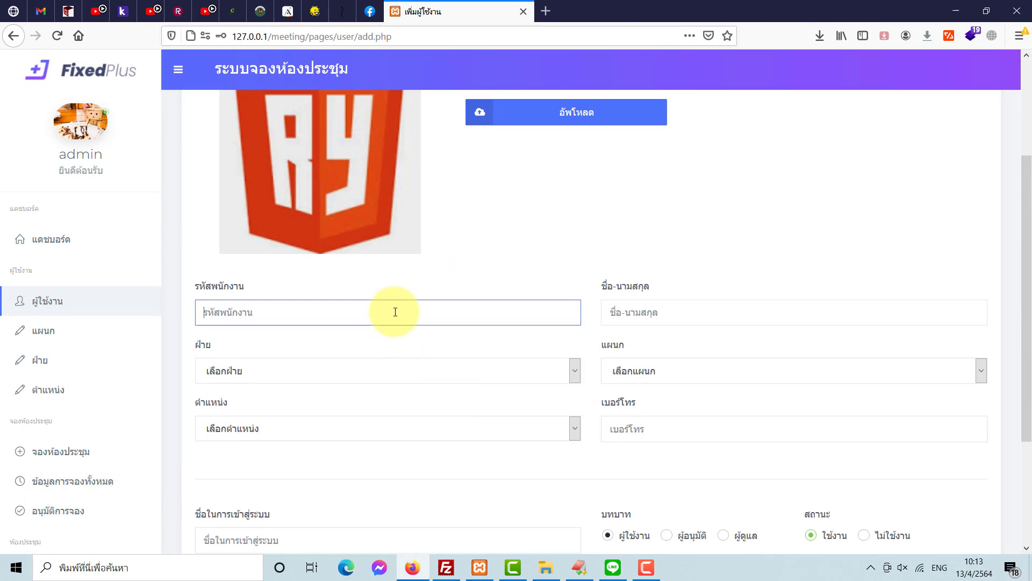
- Enter employee code s002, the full name, division A001 - ฝ่ายปกครอง, its section and position XXX
type("s002")
key("Tab")
type("น")
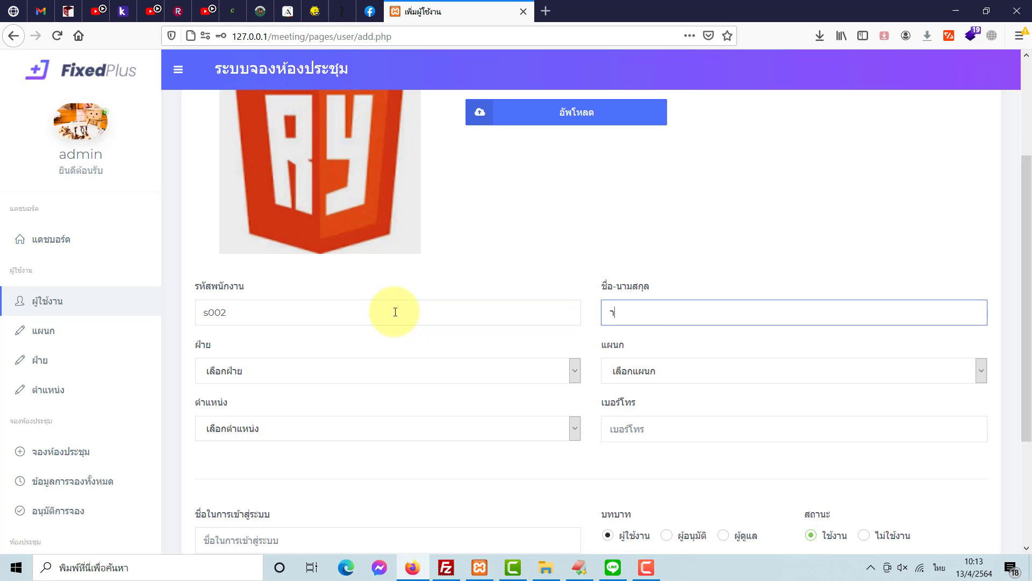
type("ายอนุมัติ ห้องประชุม")
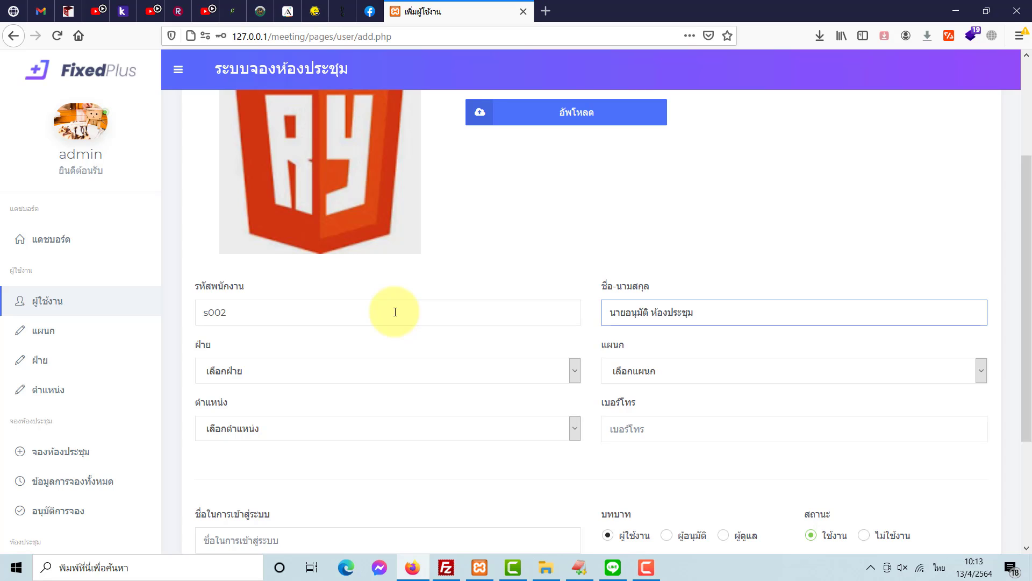
left_click(437, 371)
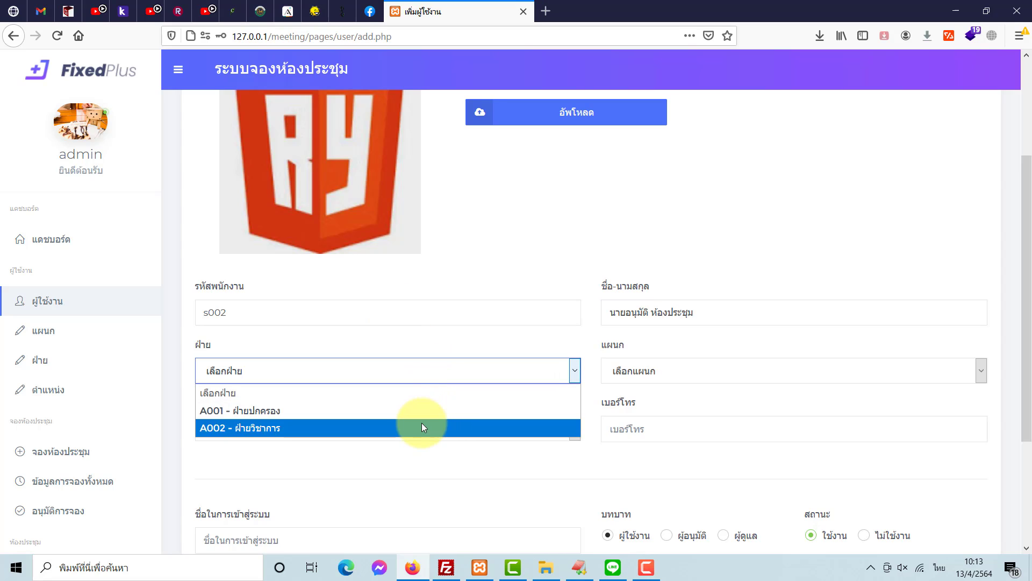
left_click(422, 410)
left_click(635, 376)
left_click(637, 400)
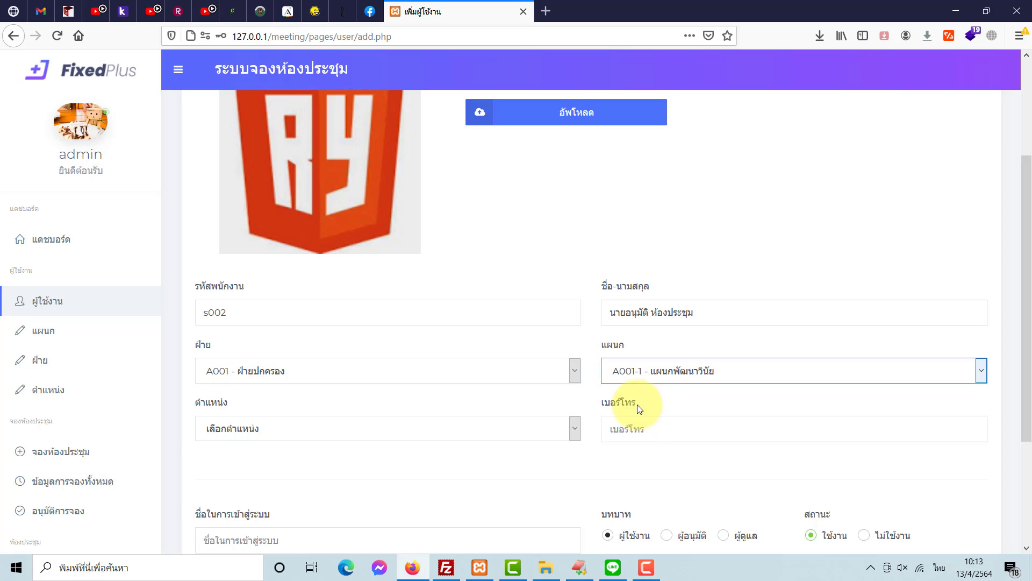
left_click(430, 433)
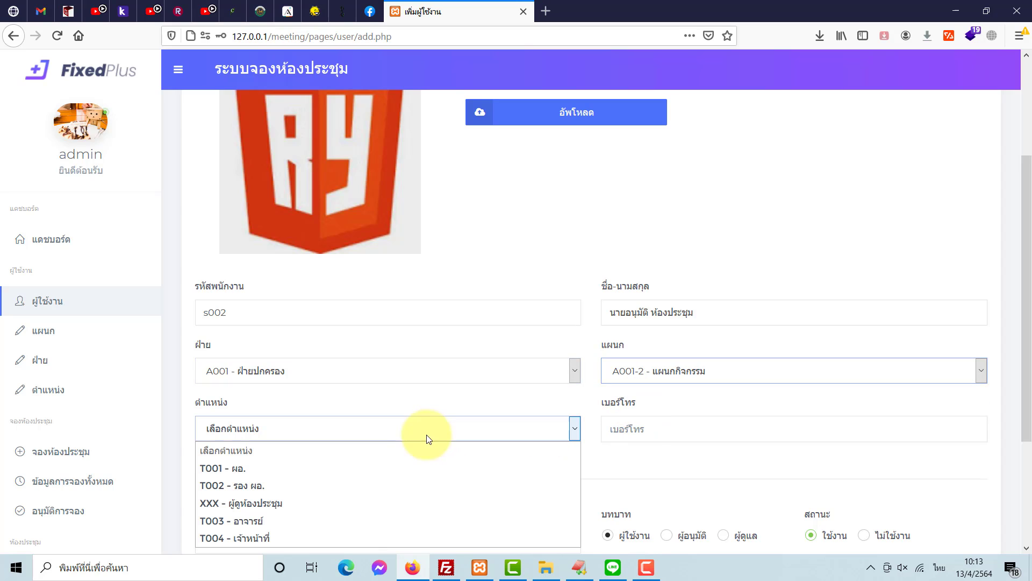
left_click(403, 501)
- Fill in the phone from autofill, the login name, the ผู้อนุมัติ role and the password
left_click(608, 433)
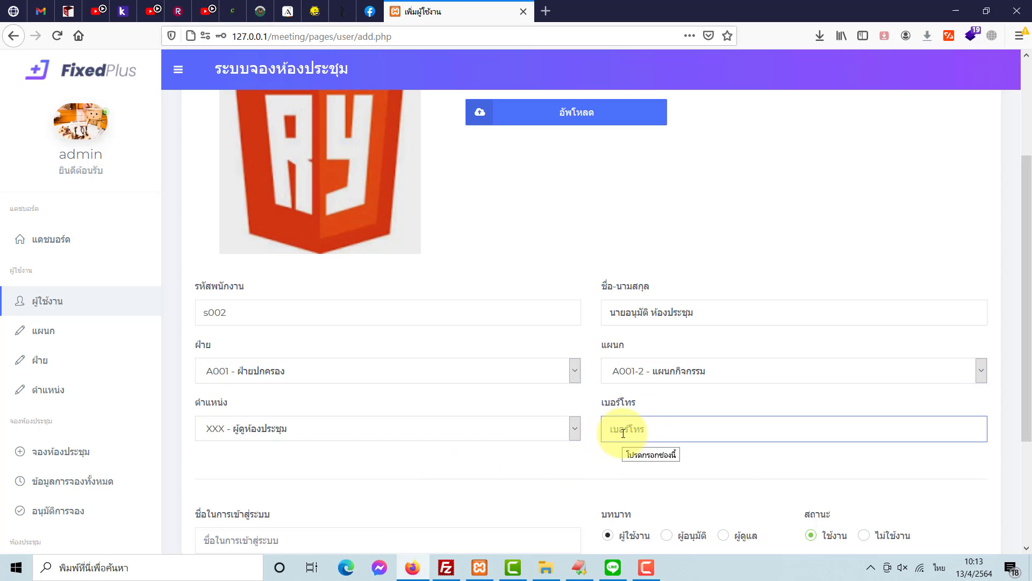
left_click(623, 433)
left_click(627, 448)
scroll(548, 422, "down", 3)
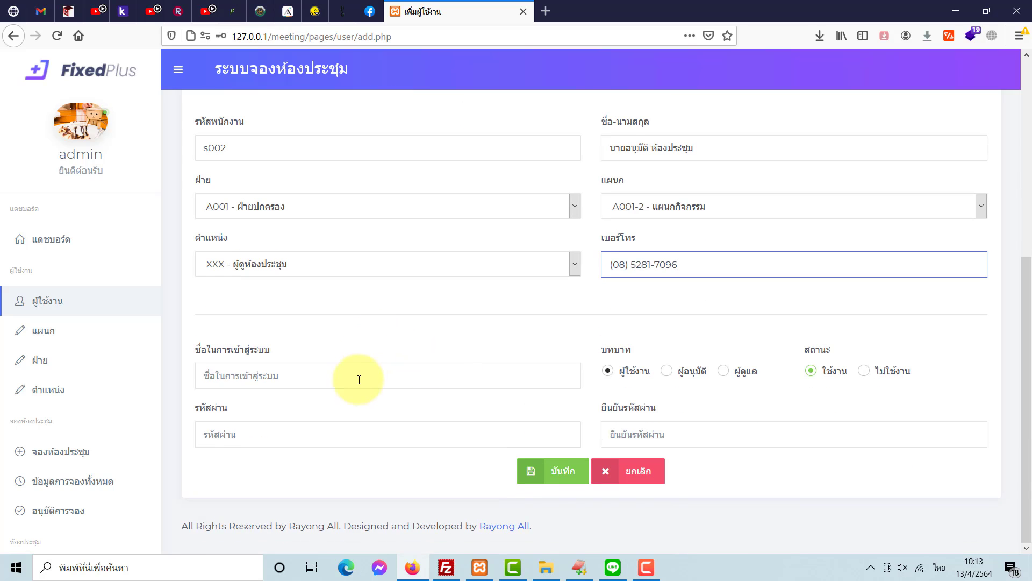
left_click(352, 366)
type("s002")
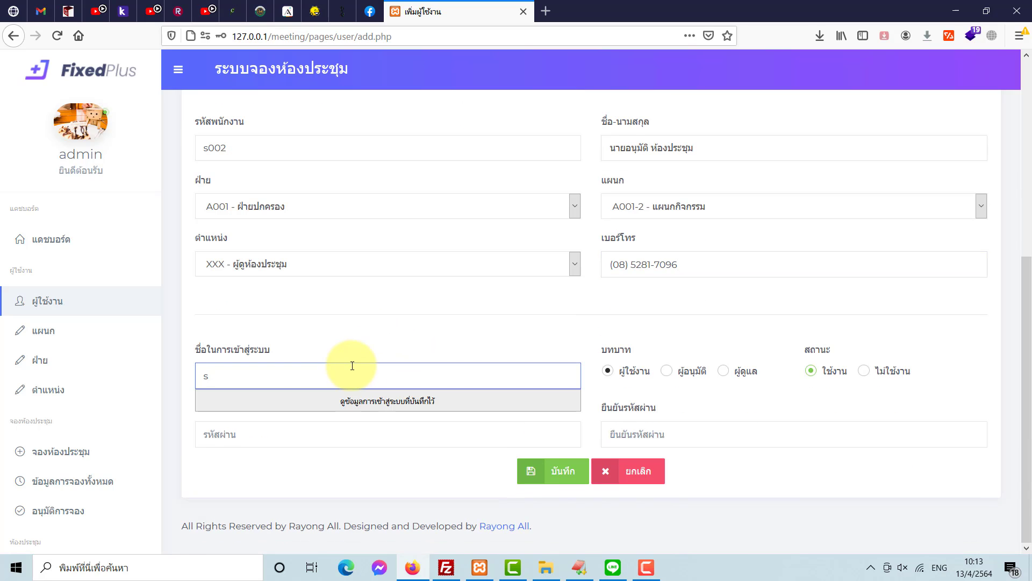
left_click(667, 371)
left_click(458, 425)
type("1")
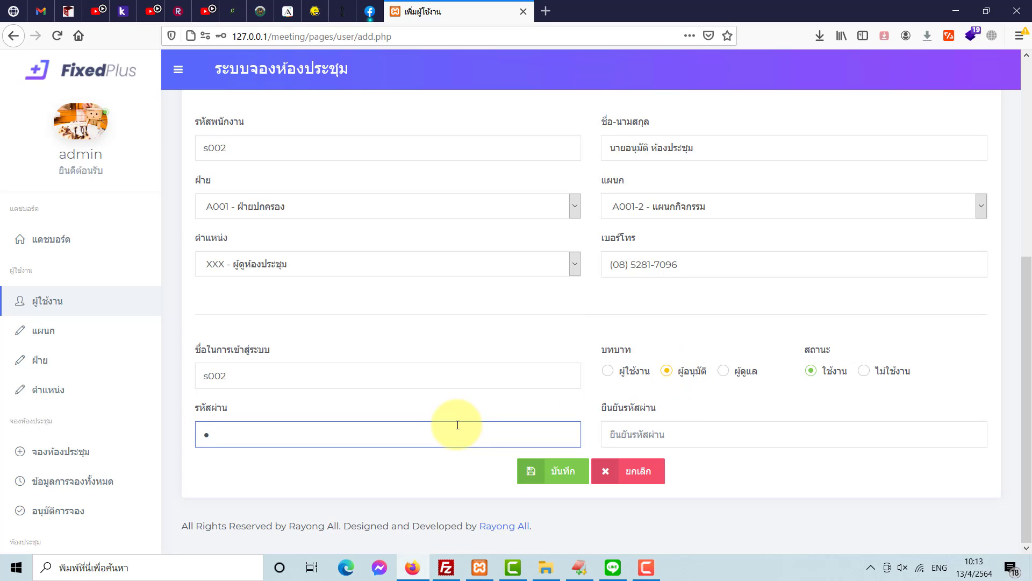
key("Tab")
- Confirm the password, save the approver user, and decline Firefox's login saving
type("1")
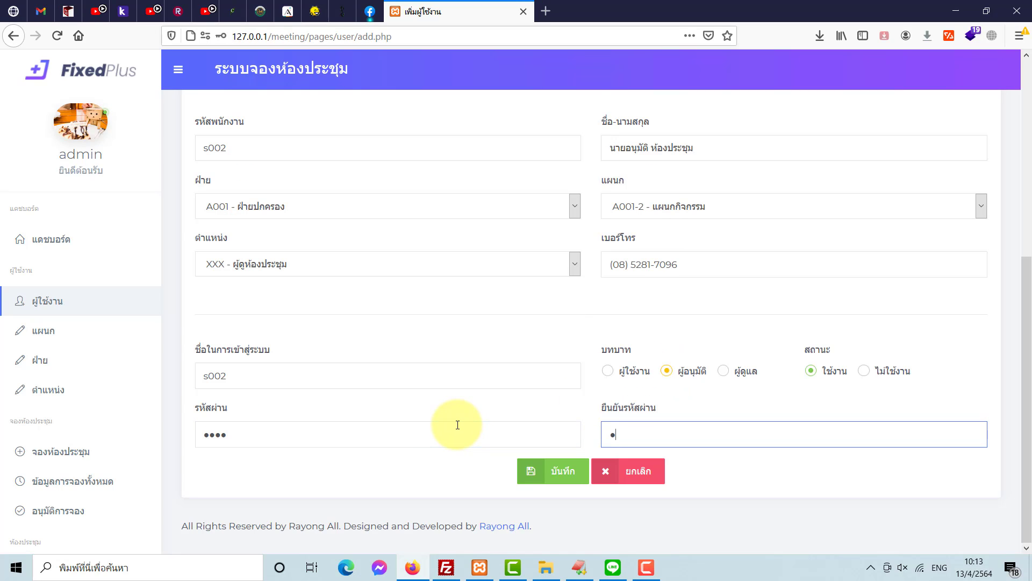
left_click(550, 470)
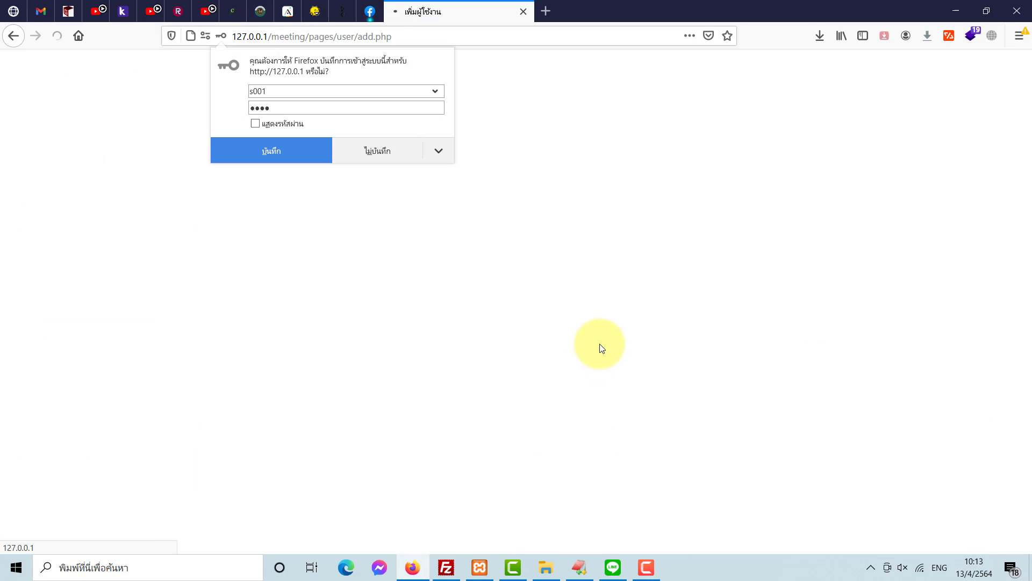
left_click(545, 260)
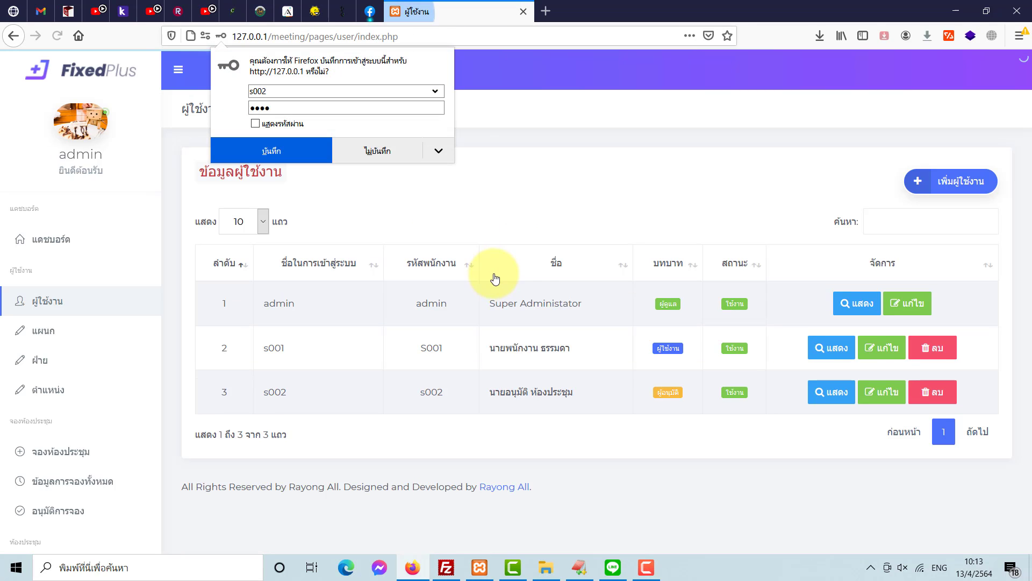
left_click(387, 153)
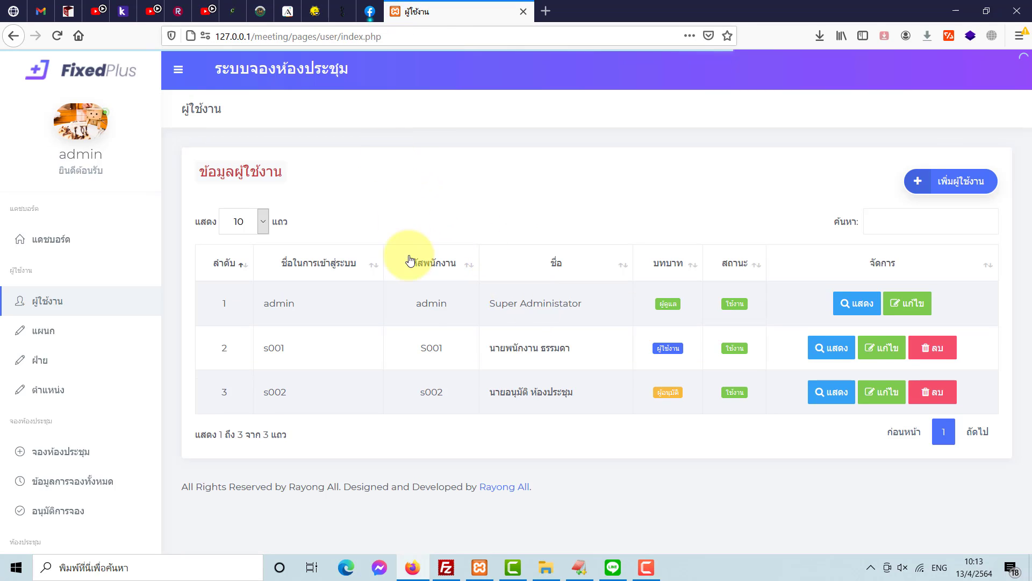
- Review the regular employee and new approver rows in the user table
double_click(532, 351)
left_click(554, 369)
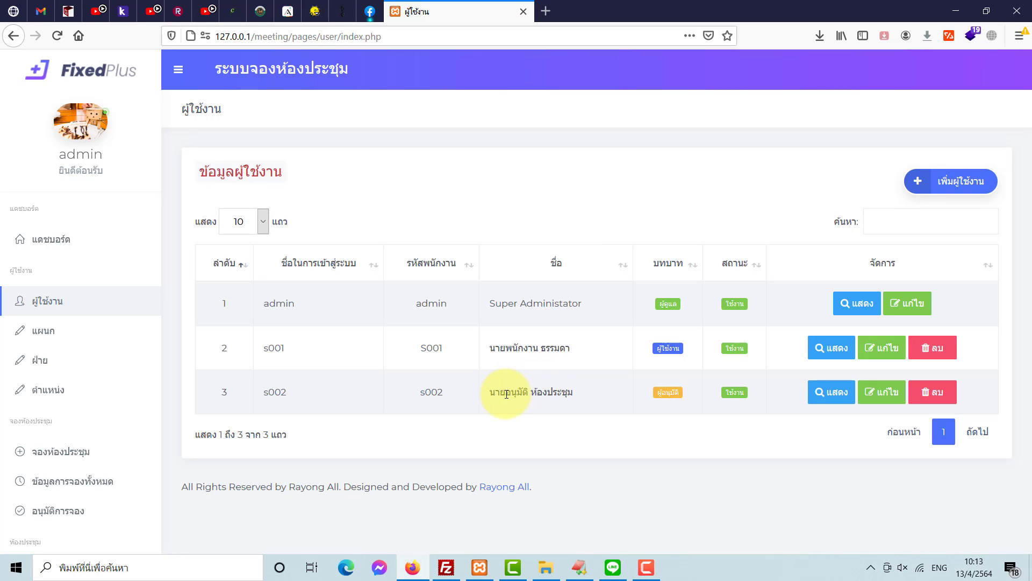
left_click_drag(501, 393, 575, 428)
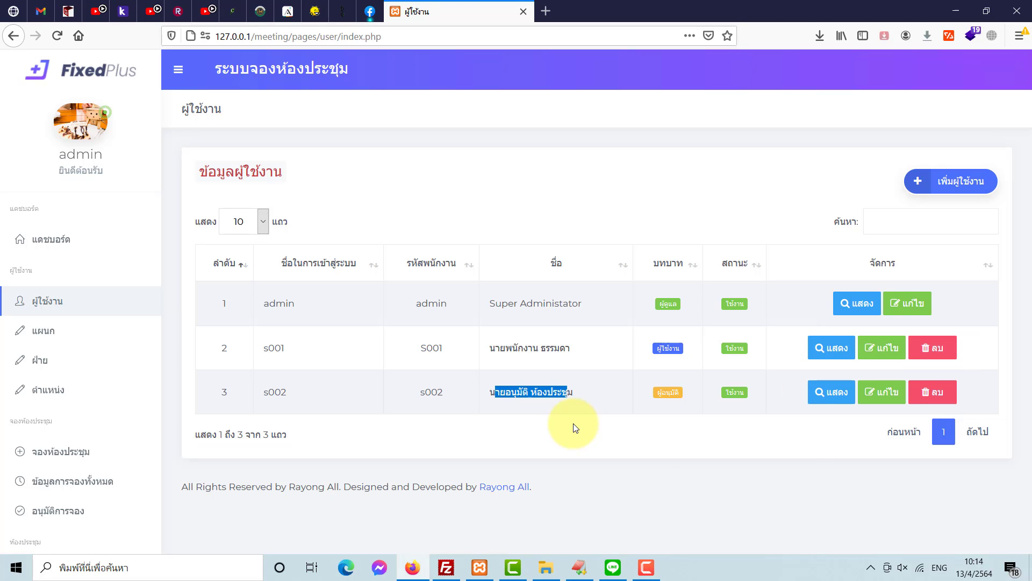
left_click(575, 427)
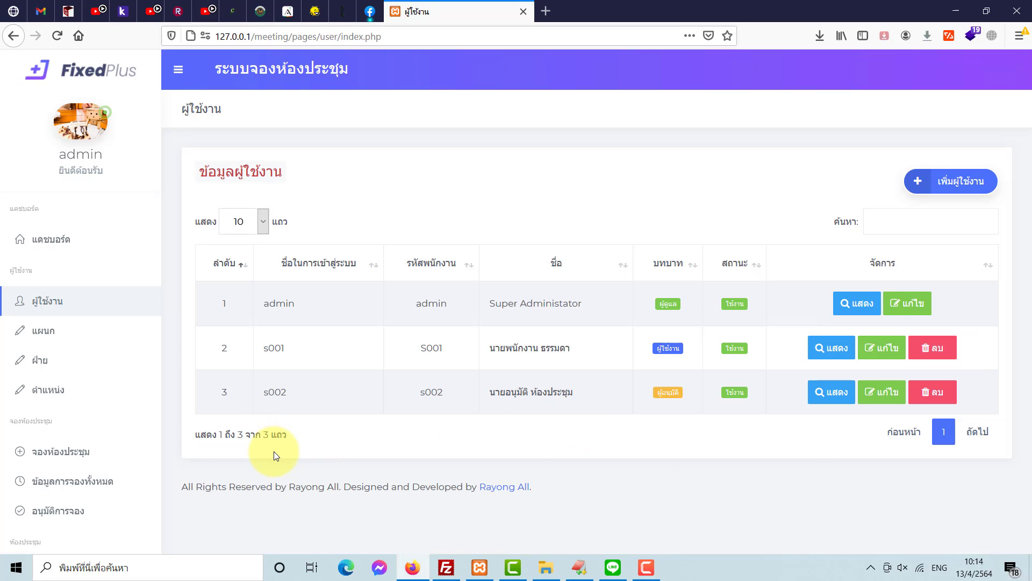
scroll(122, 414, "down", 4)
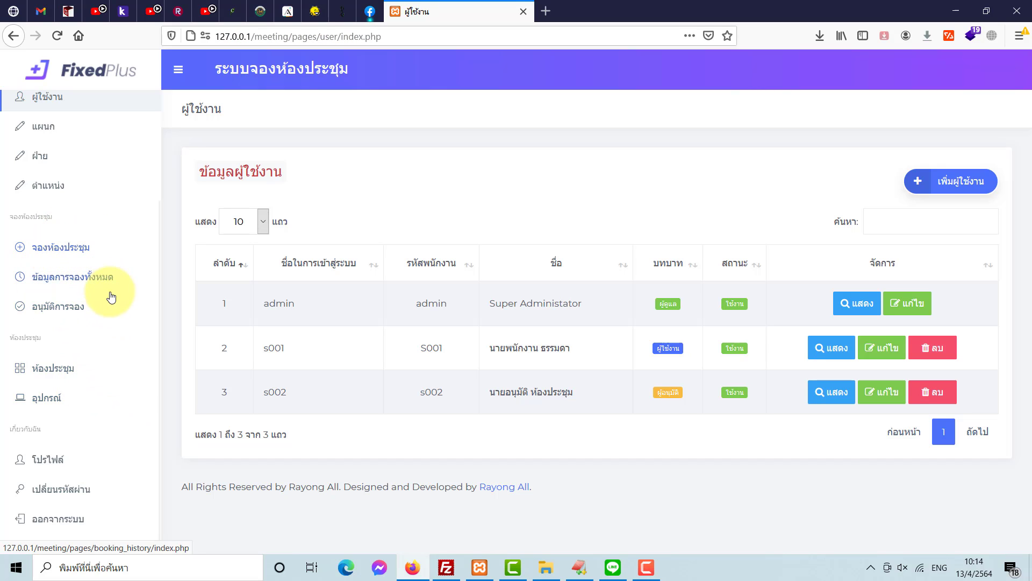
scroll(90, 227, "up", 1)
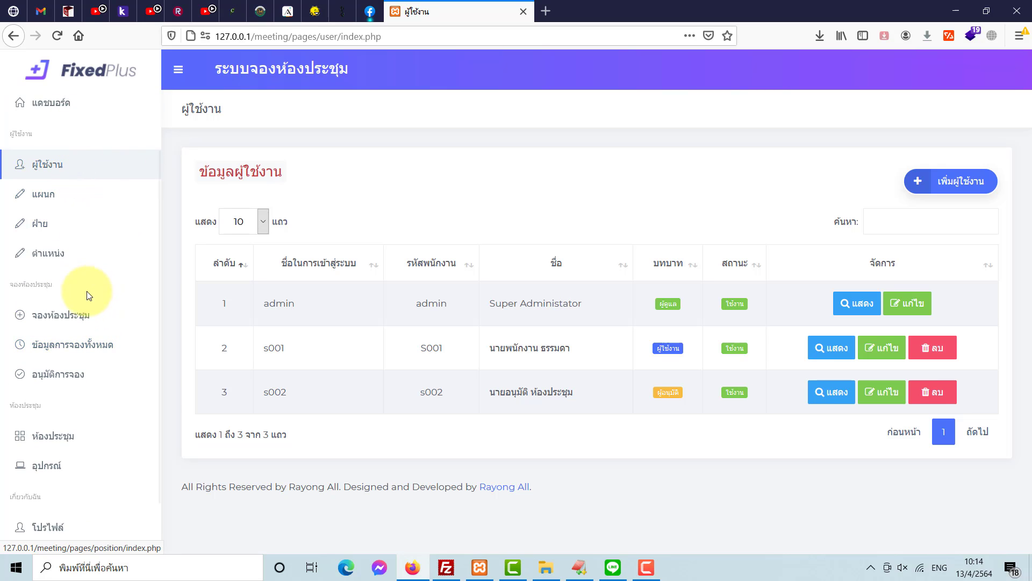
- Browse the booking, booking history, approval, meeting room and equipment pages, ending on the room page
left_click(76, 315)
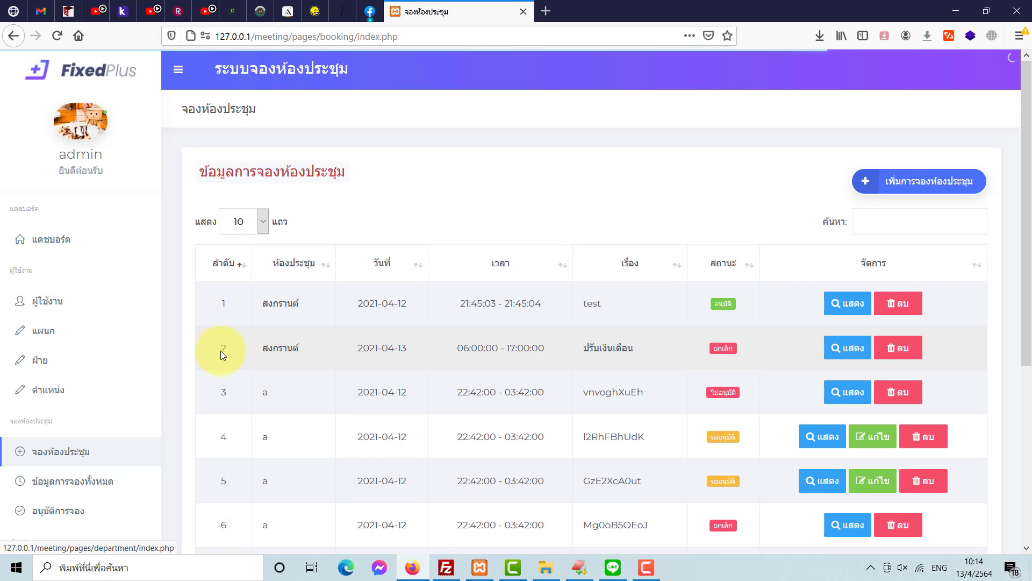
scroll(204, 352, "down", 2)
scroll(301, 413, "down", 3)
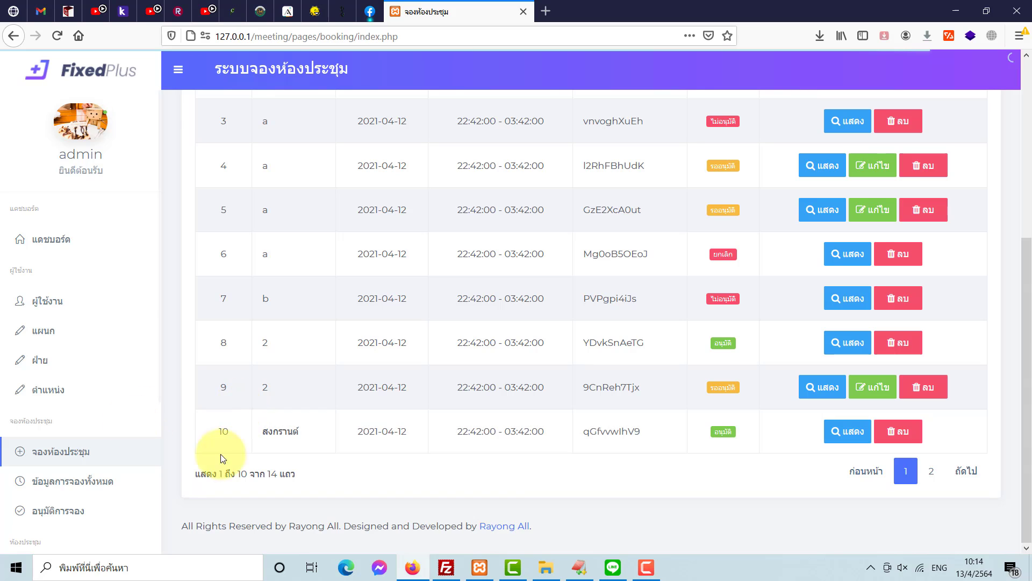
left_click(101, 491)
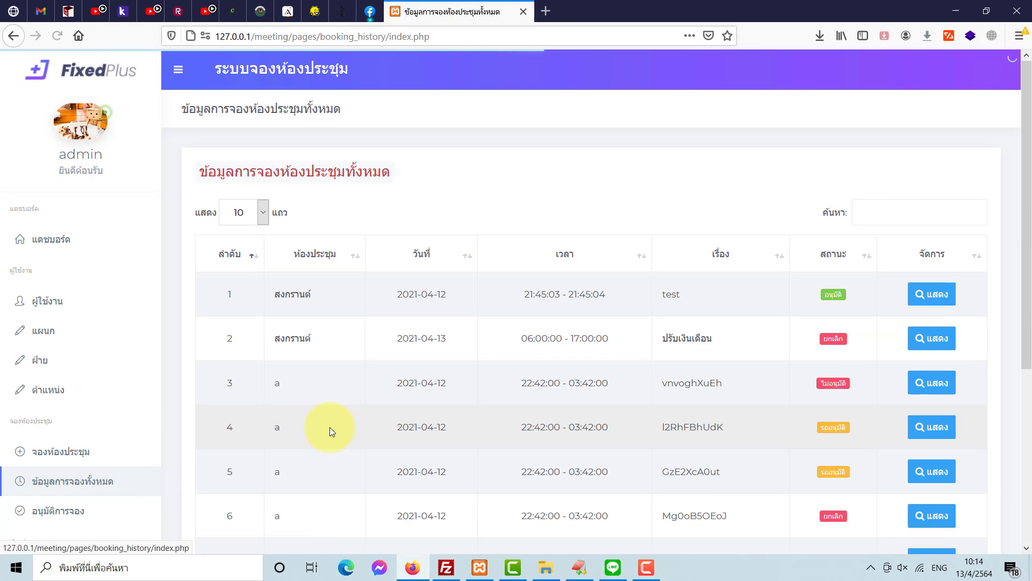
scroll(331, 426, "down", 5)
left_click(81, 517)
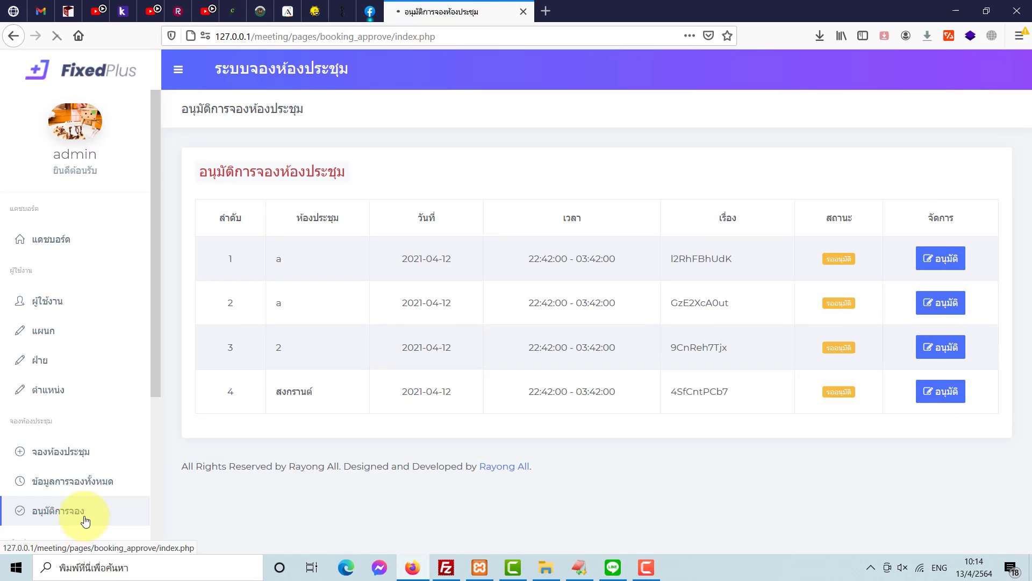
scroll(140, 442, "down", 4)
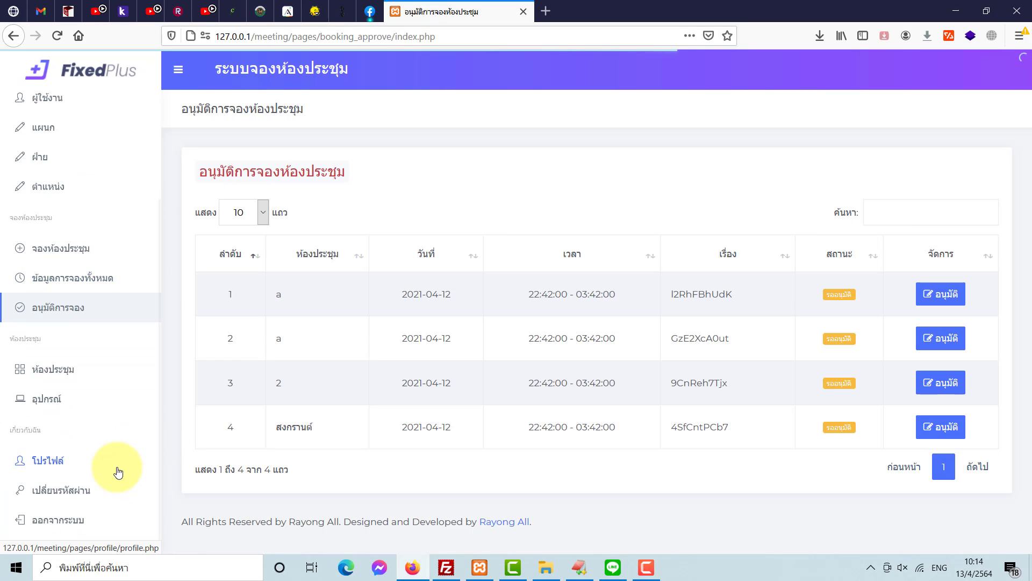
left_click(72, 376)
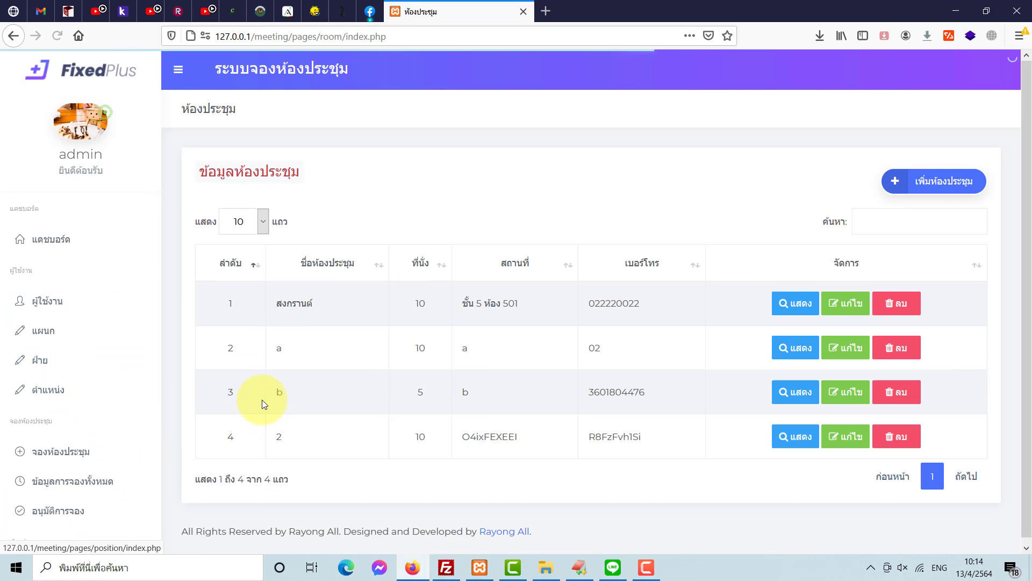
scroll(102, 476, "down", 2)
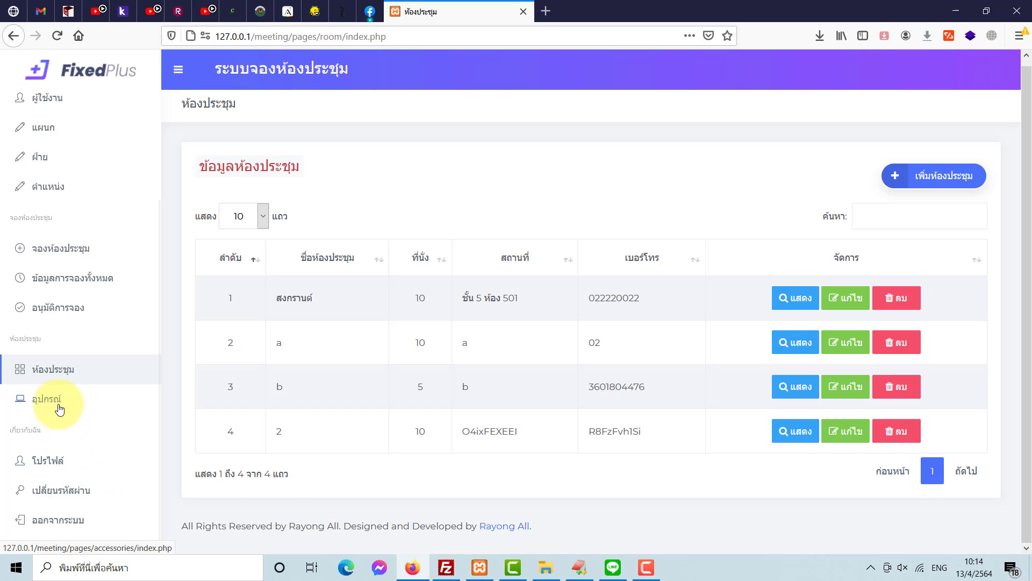
left_click(92, 410)
scroll(327, 422, "down", 3)
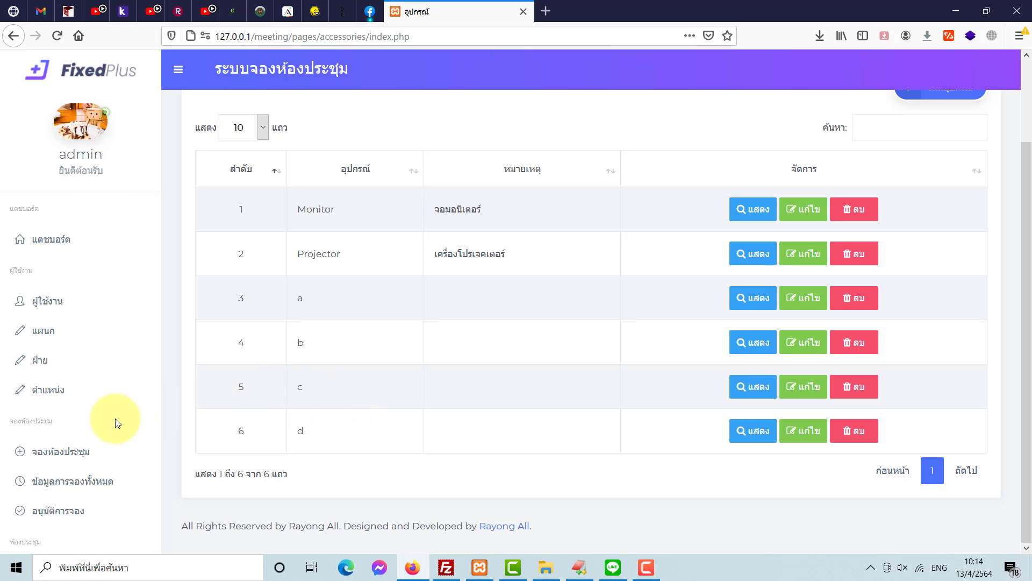
scroll(108, 419, "down", 4)
left_click(80, 373)
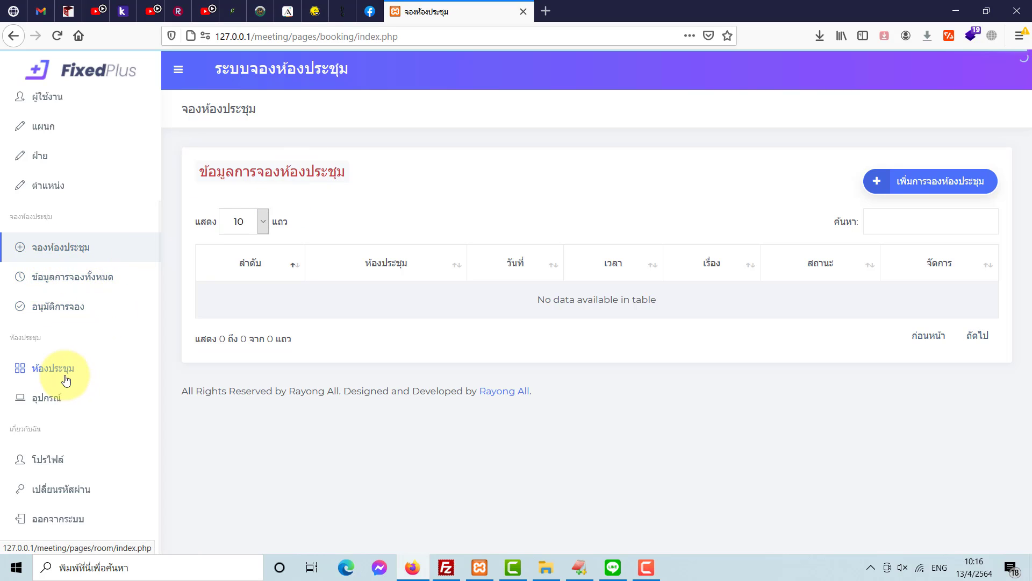
- Add ไมค์ลอย and คอมพิวเตอร์ as the first two equipment items
left_click(60, 401)
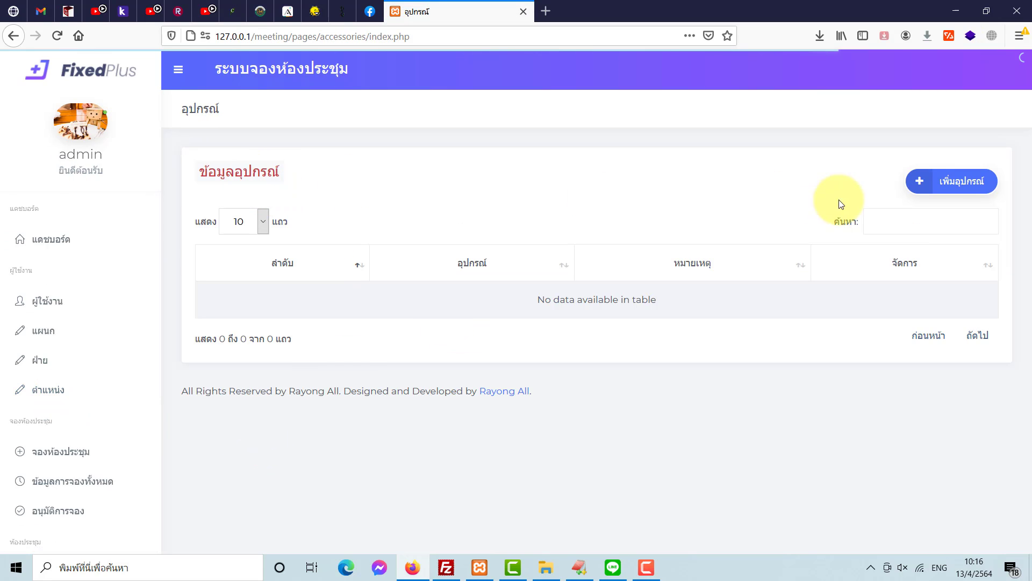
left_click(944, 181)
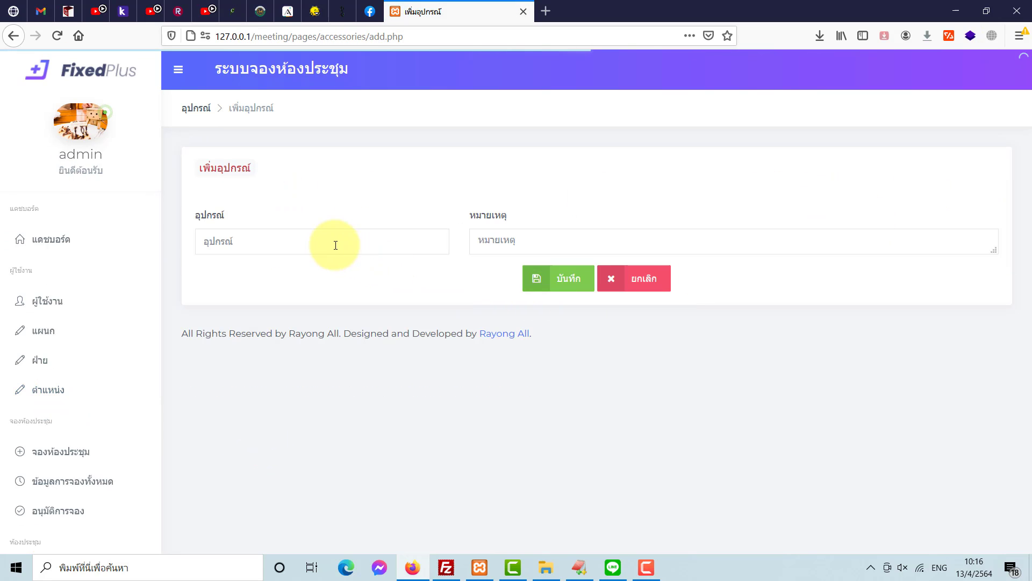
left_click(336, 245)
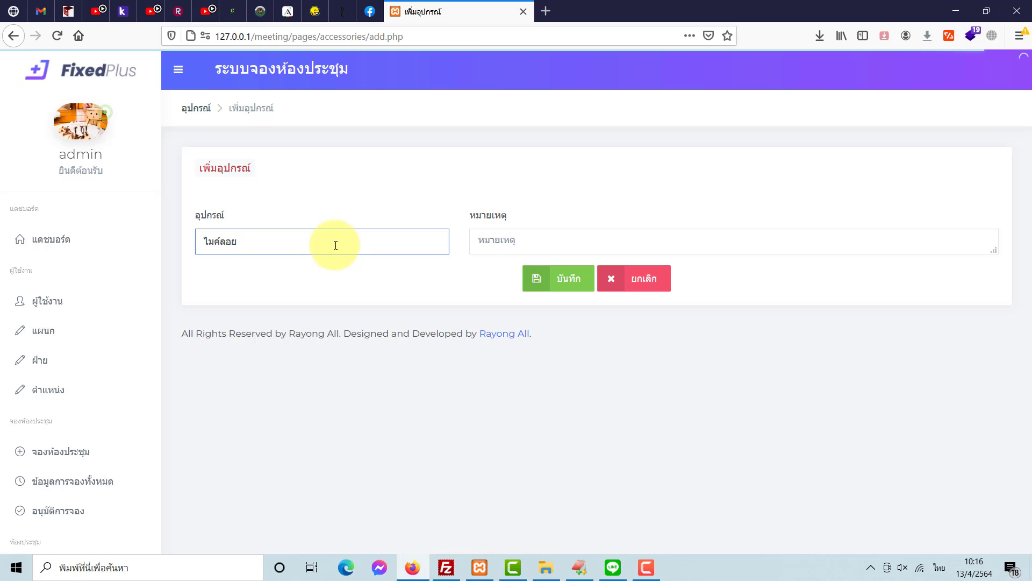
left_click(558, 276)
left_click(557, 264)
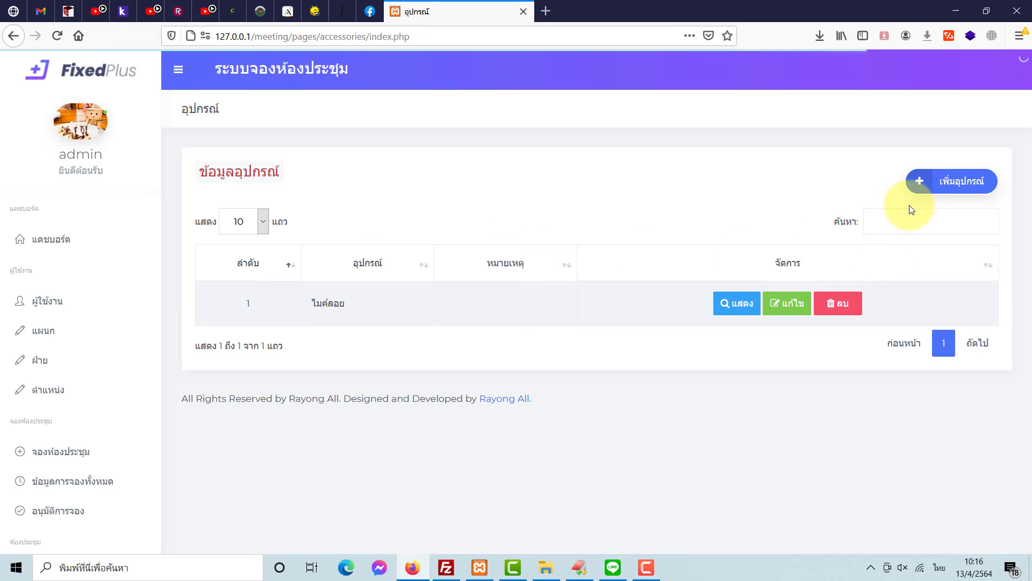
left_click(922, 186)
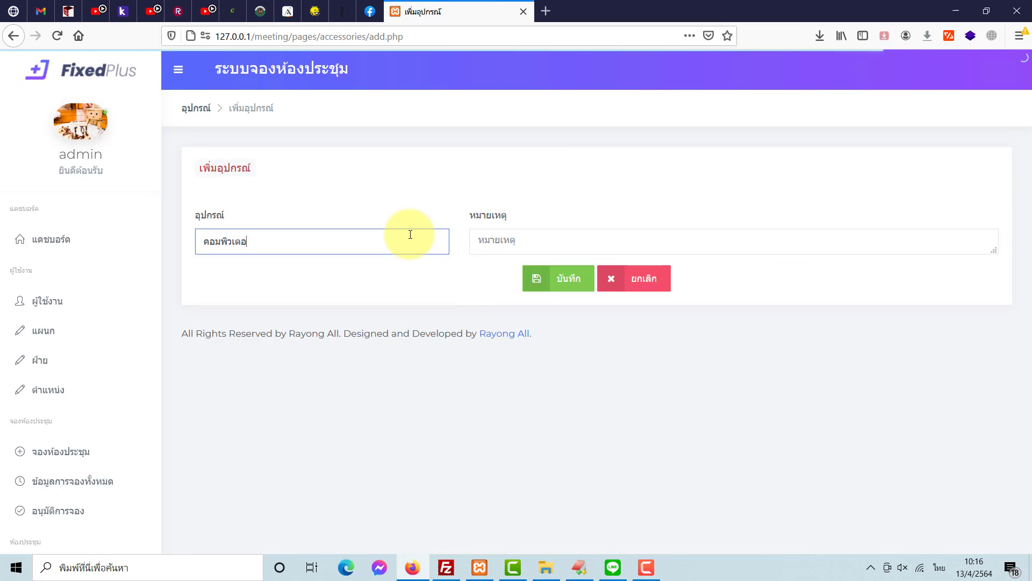
left_click(572, 283)
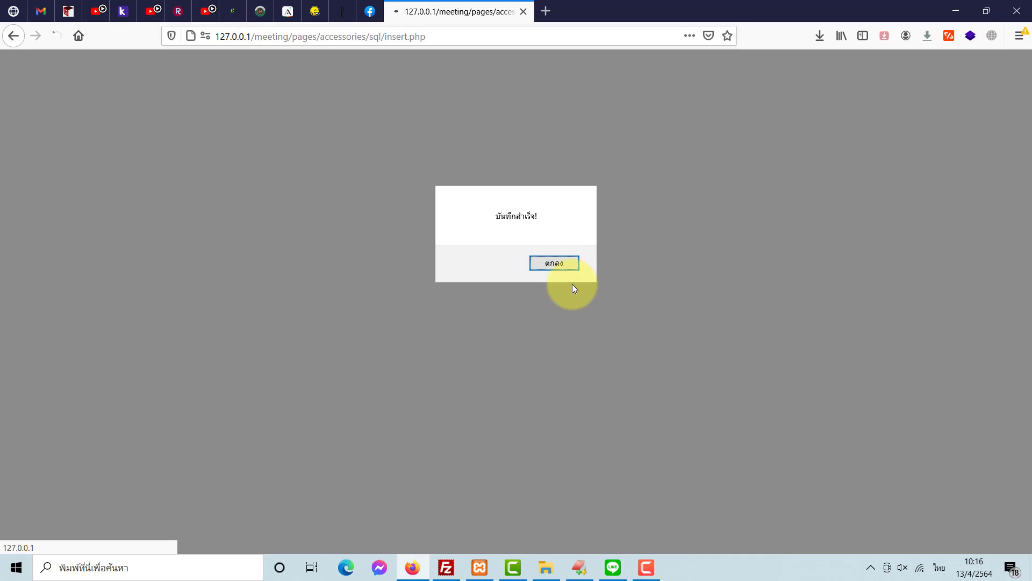
left_click(573, 268)
- Add สาย HDMI and โปรเจคเตอร์ to the equipment list
left_click(941, 190)
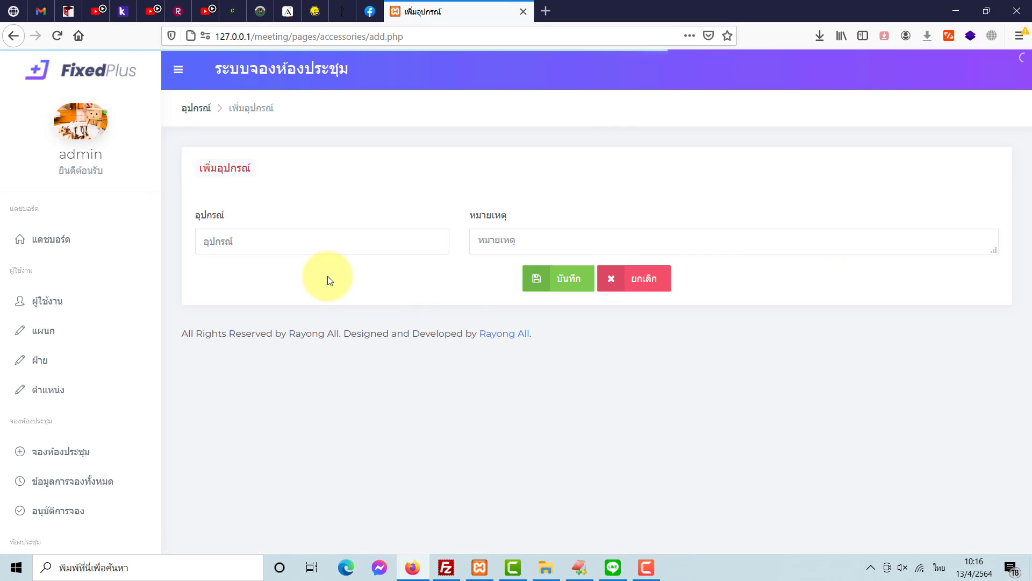
left_click(312, 244)
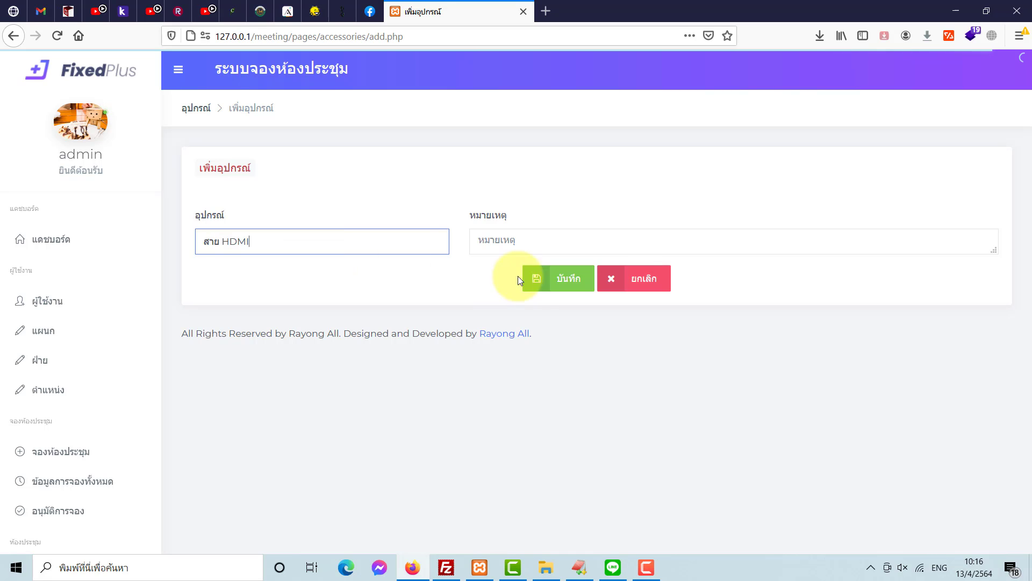
left_click(563, 272)
left_click(582, 260)
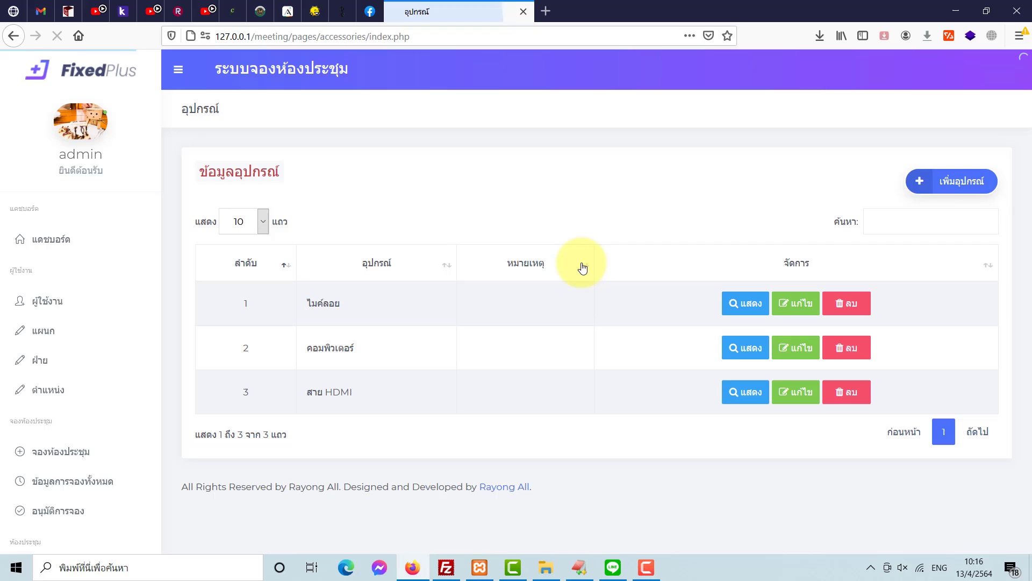
left_click(984, 181)
left_click(301, 237)
type("F")
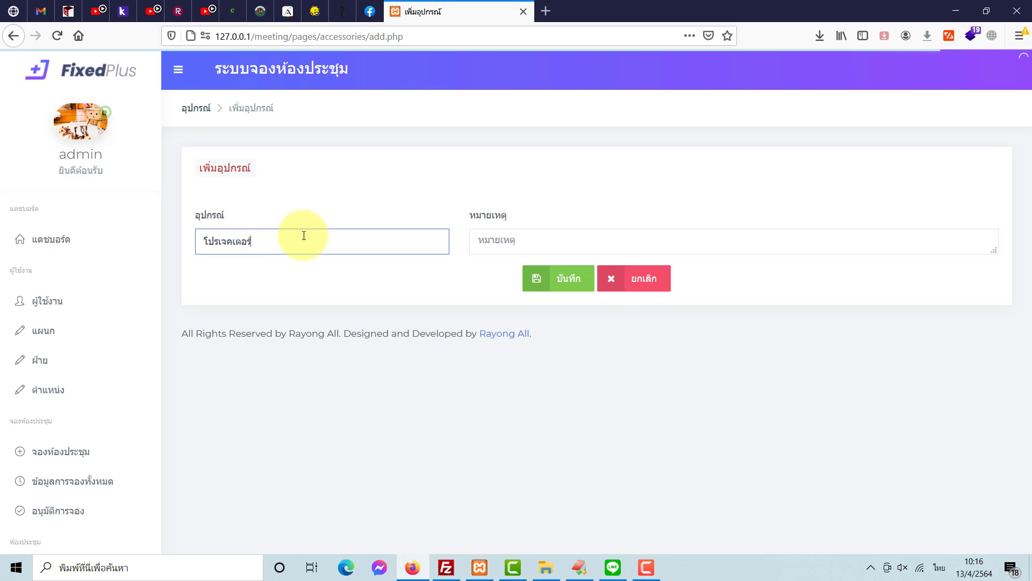
left_click(568, 277)
left_click(565, 260)
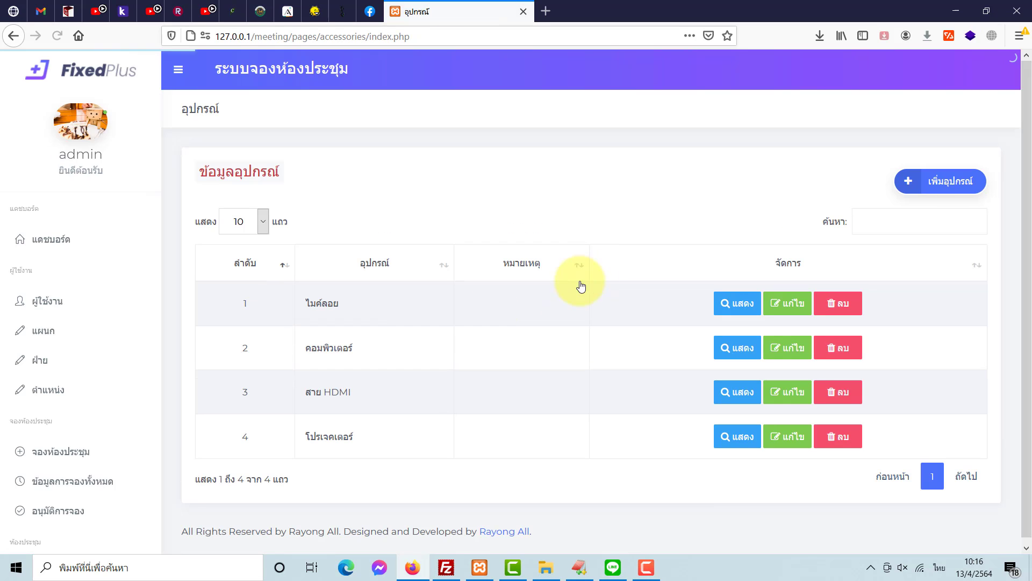
scroll(80, 390, "down", 4)
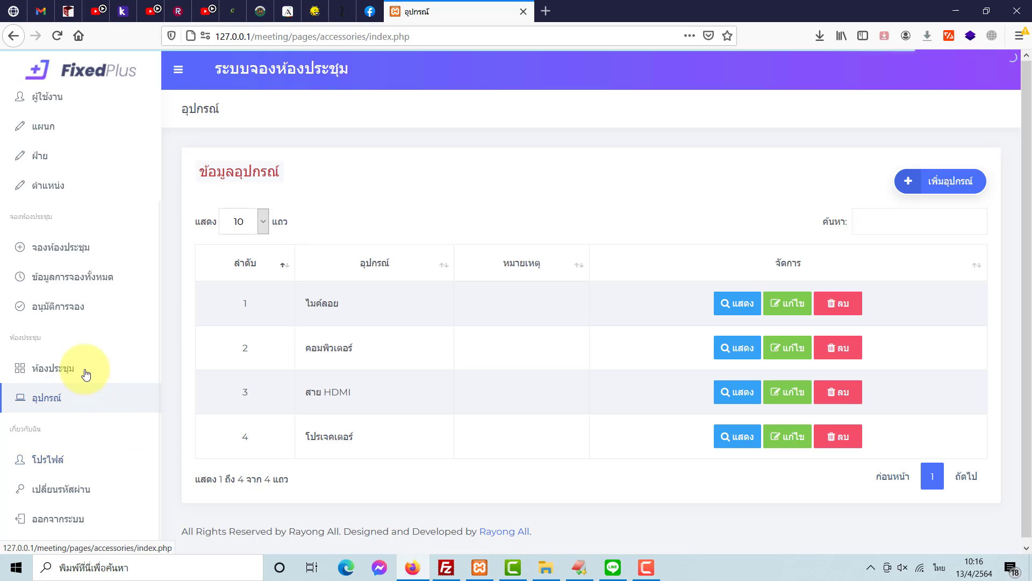
- Start a new meeting room named ห้องแอร์เย็น with 20 seats at อาคาร 1 ชั้น 8
left_click(72, 372)
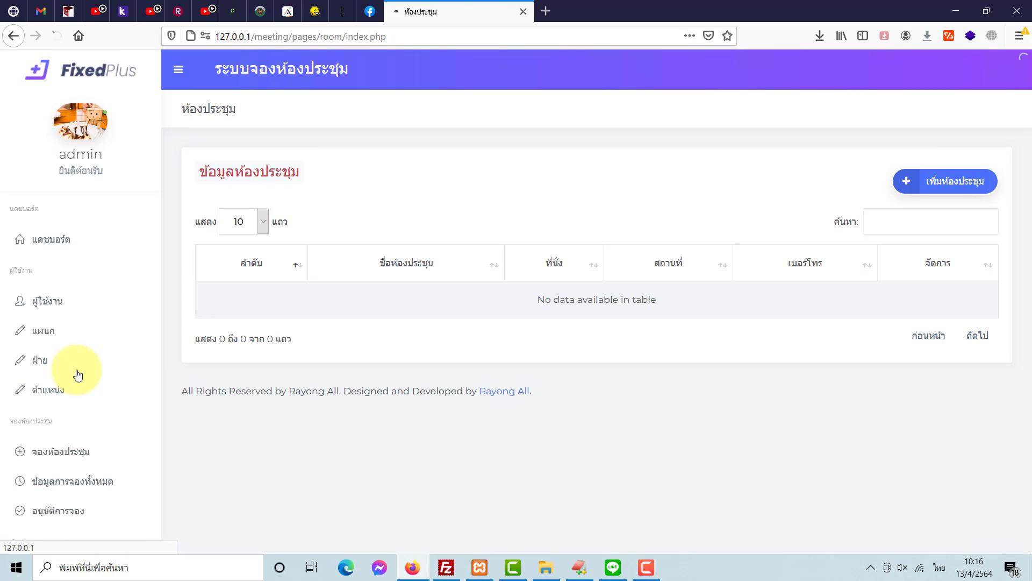
left_click(934, 192)
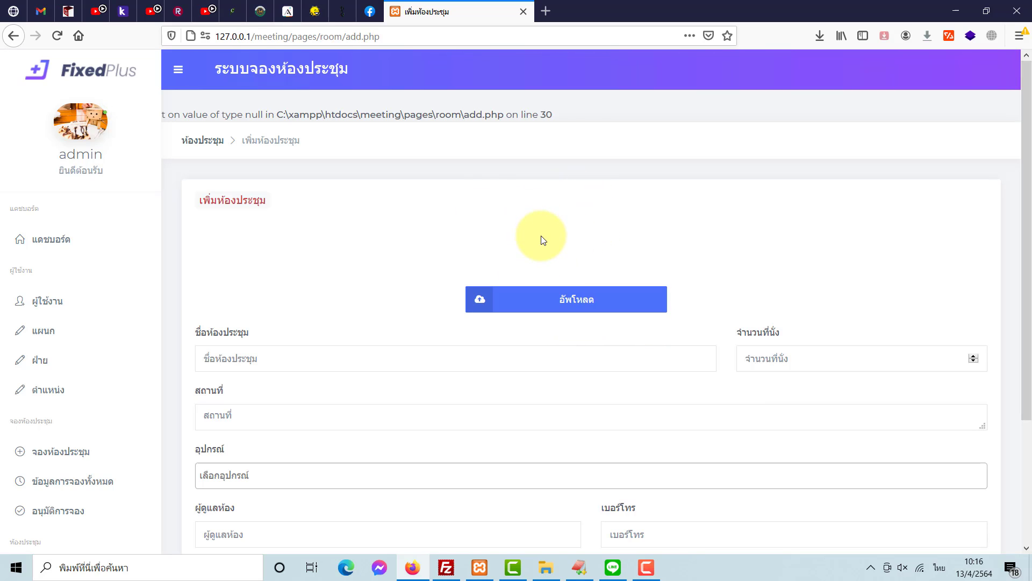
scroll(540, 236, "down", 3)
scroll(535, 293, "up", 2)
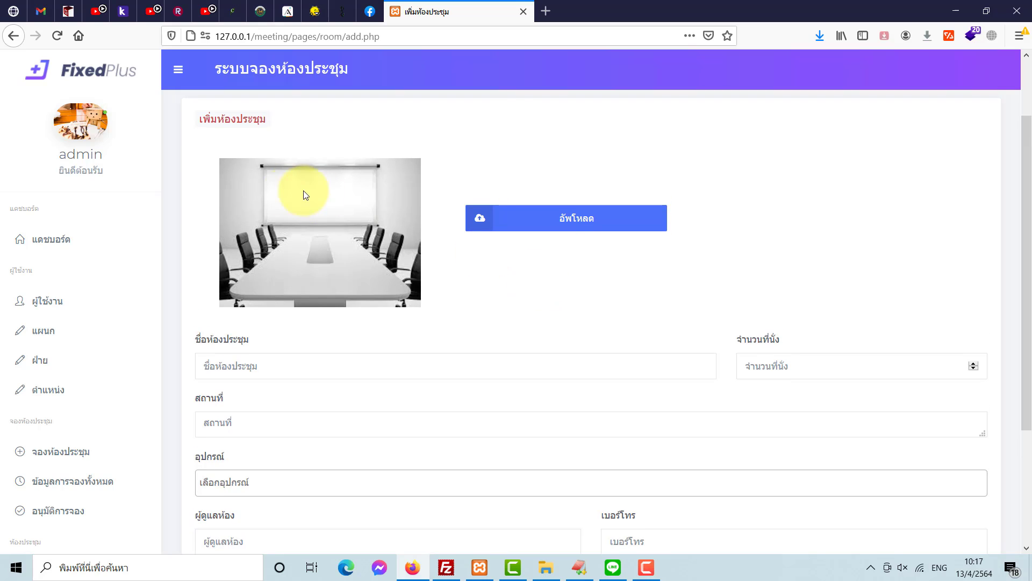
key("grave")
left_click(296, 376)
type("ห้องแอร์เย็น")
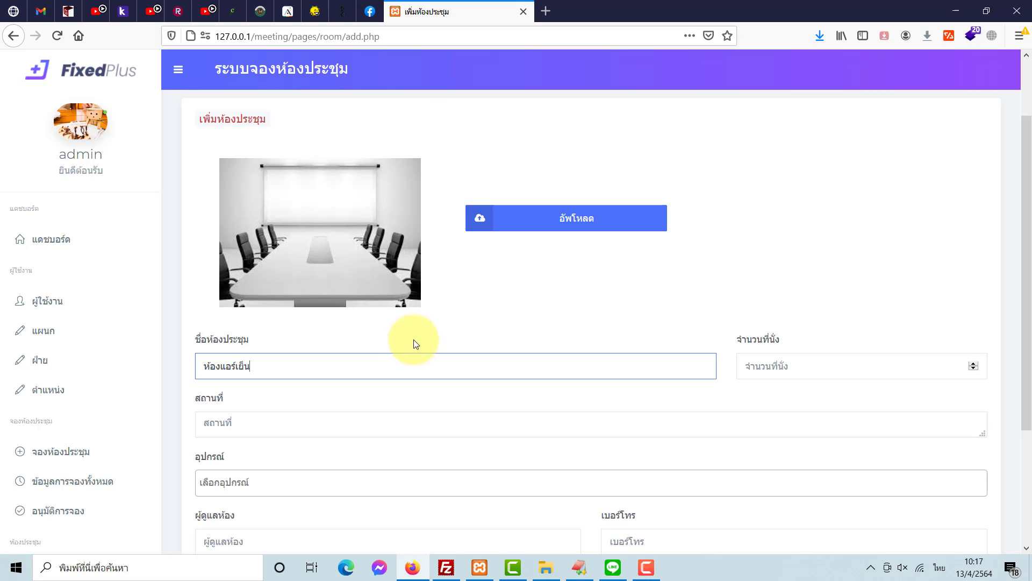
left_click(806, 369)
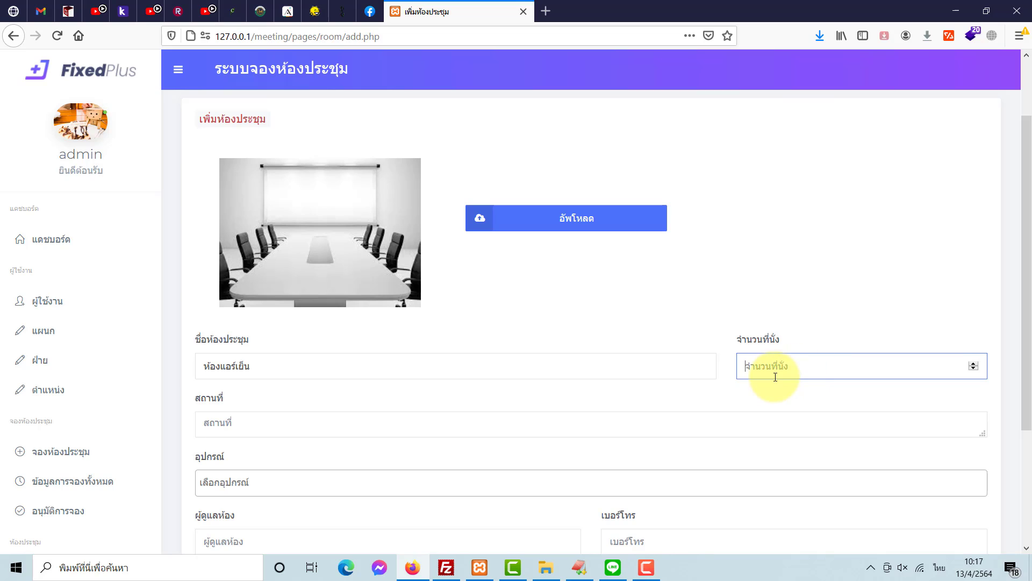
left_click(412, 417)
type("อาจ")
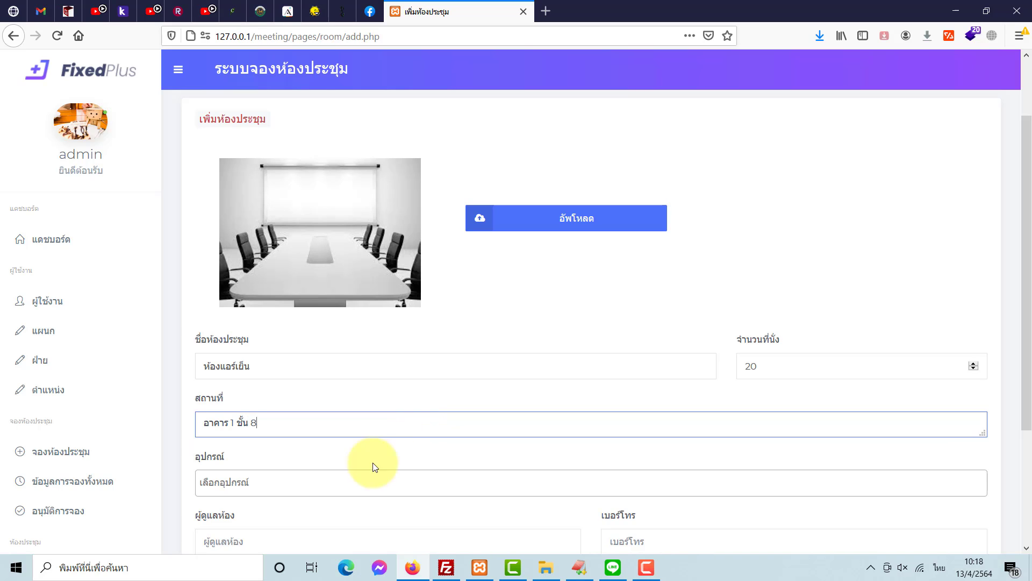
scroll(398, 457, "down", 3)
- Tag the room with ไมค์ลอย, คอมพิวเตอร์, สาย HDMI and โปรเจคเตอร์
left_click(282, 319)
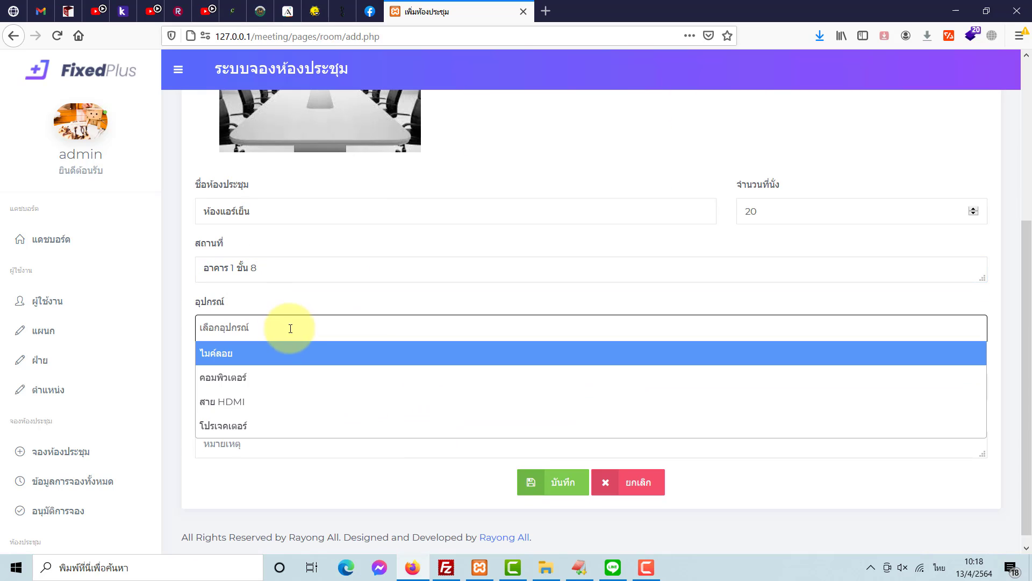
left_click(269, 353)
left_click(290, 328)
left_click(279, 381)
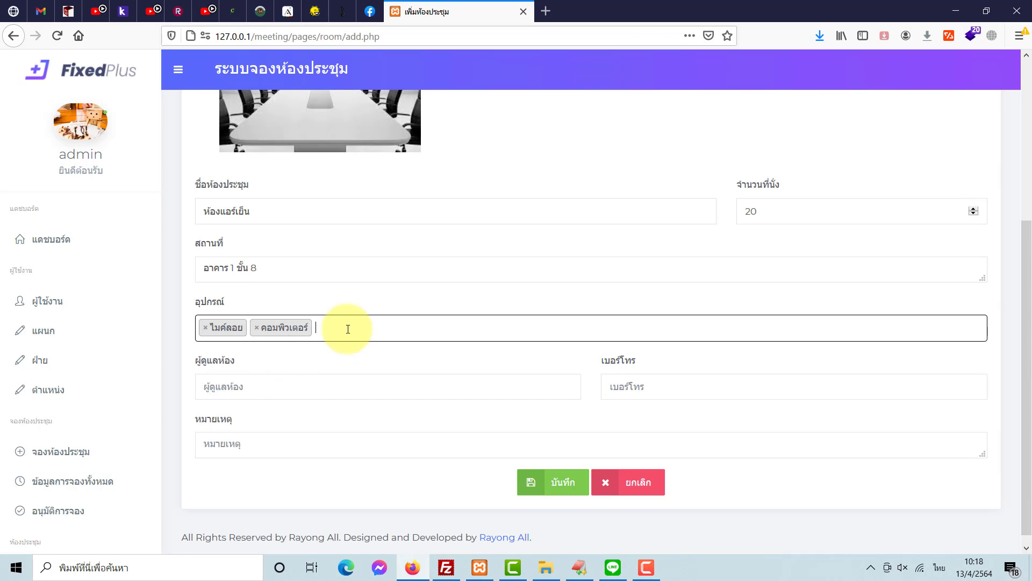
left_click(346, 327)
left_click(295, 401)
left_click(403, 327)
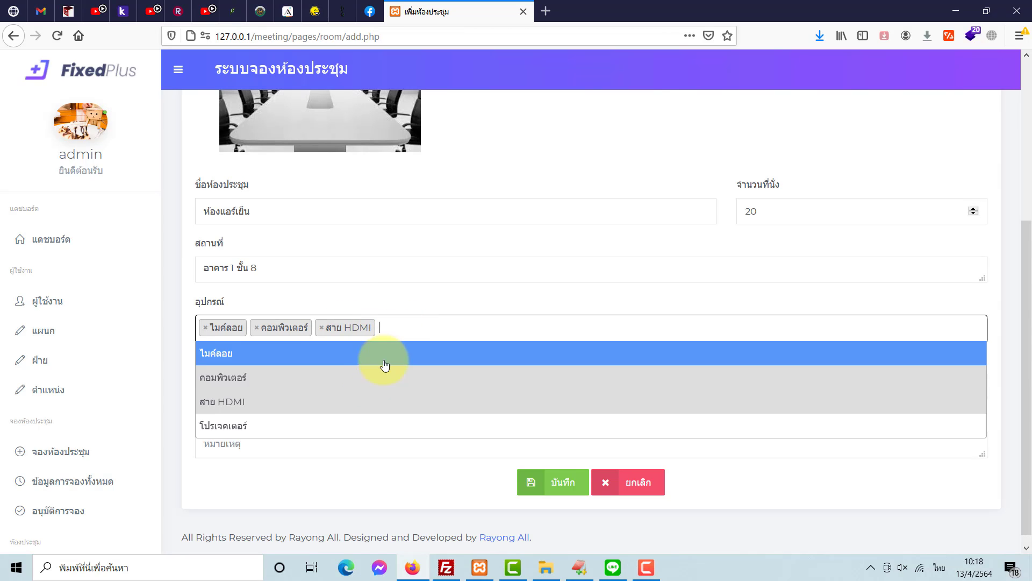
left_click(325, 425)
- Fill in the caretaker and a previously used phone number, then save the room
left_click(377, 382)
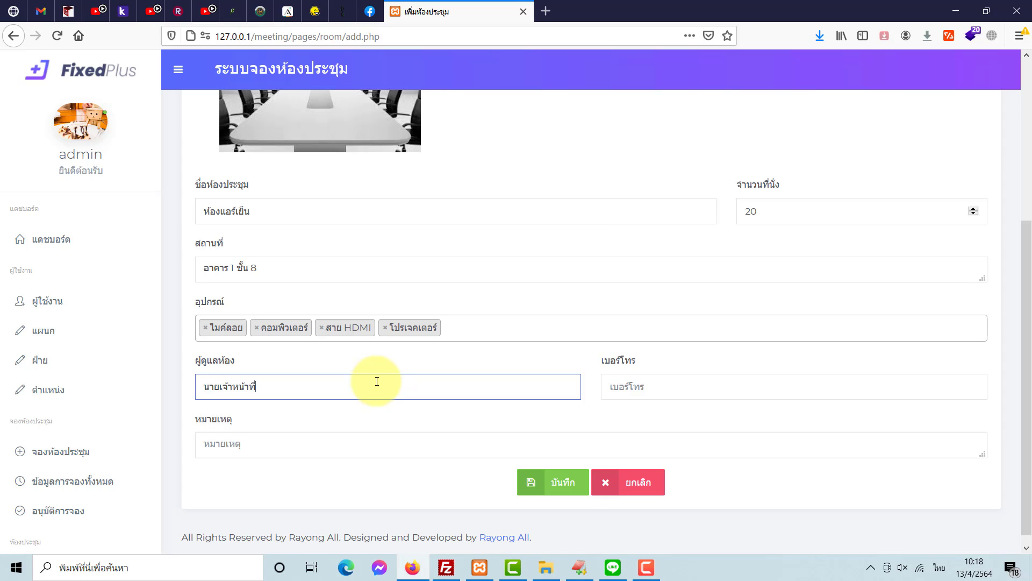
left_click(635, 385)
left_click(616, 409)
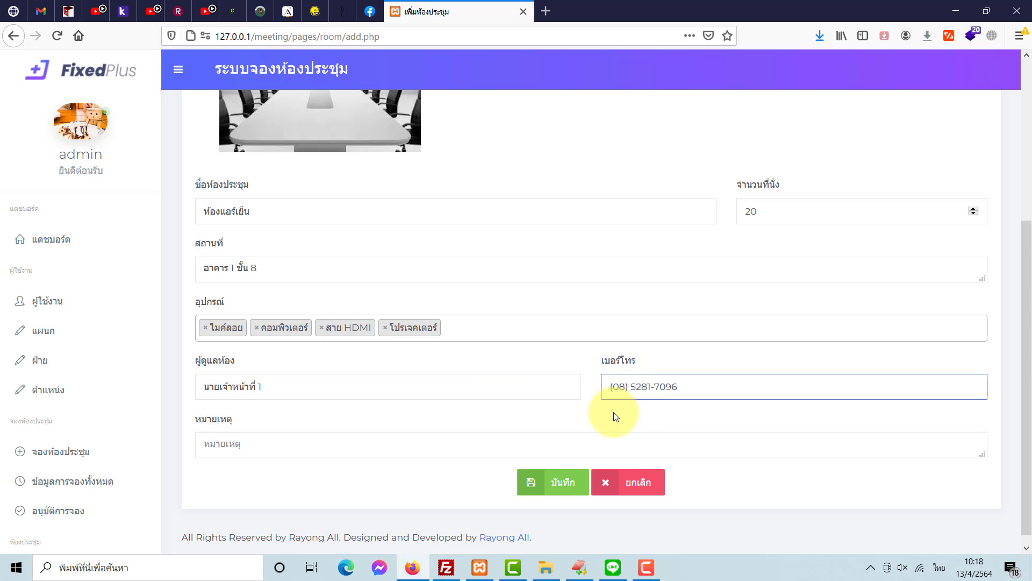
left_click(304, 444)
left_click(561, 484)
left_click(551, 266)
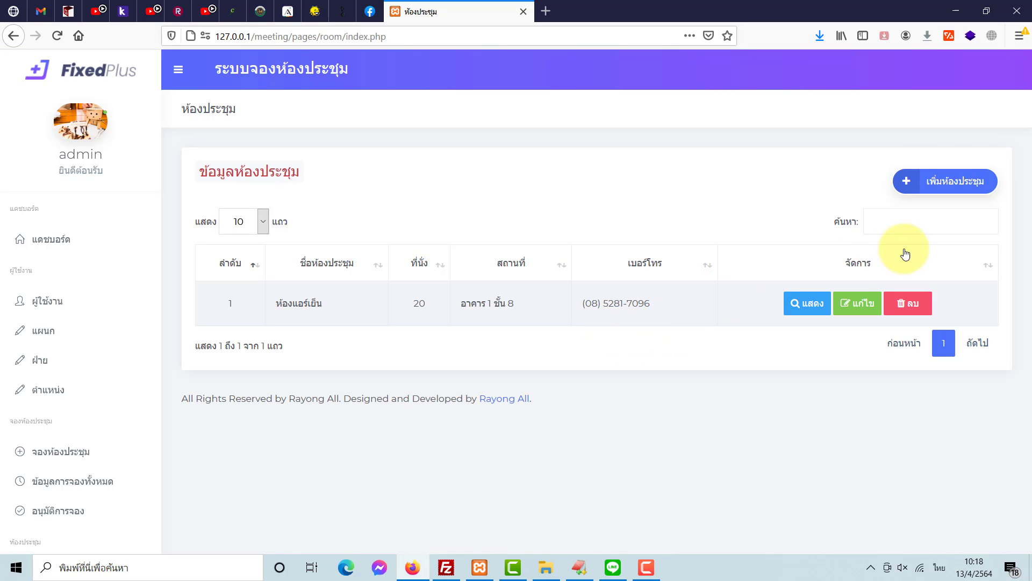
- Start a second room named ห้องเย็นเจี๊ยบ with 15 seats at อาคาร 1 ชั้น 7
left_click(957, 181)
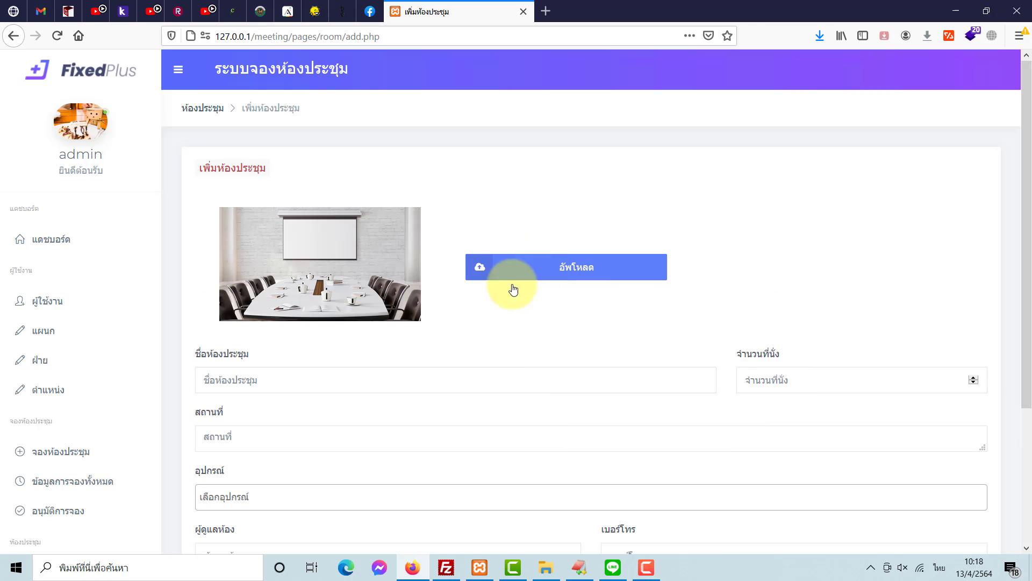
left_click(391, 379)
type("ห้อง")
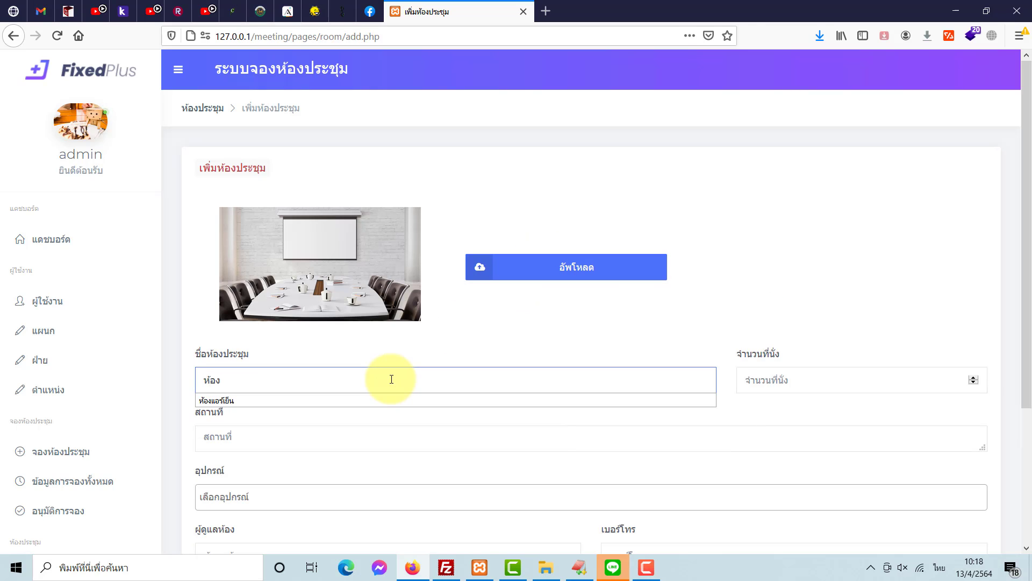
type("เย็นเจี๊ยบ")
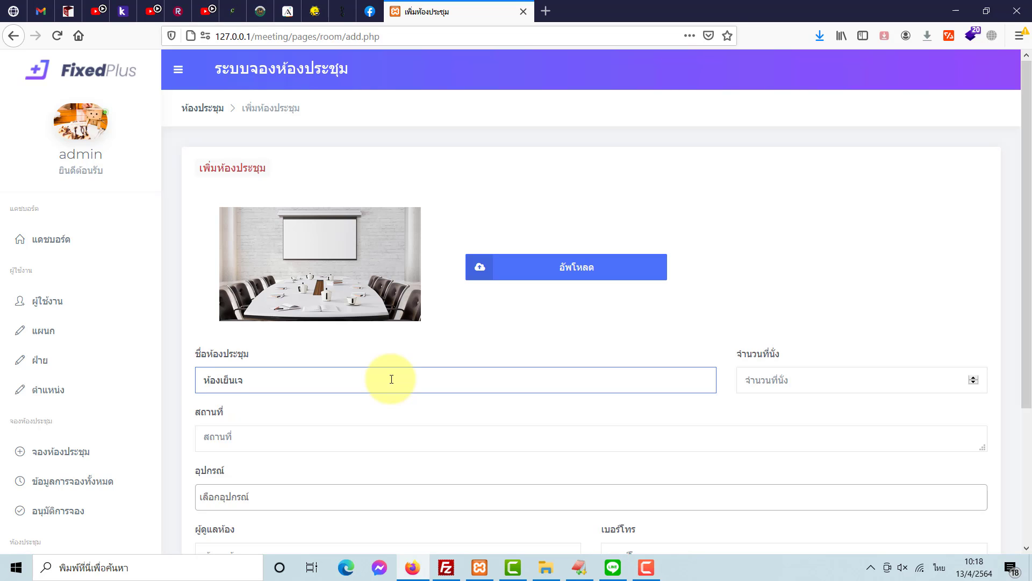
left_click(773, 378)
type("15")
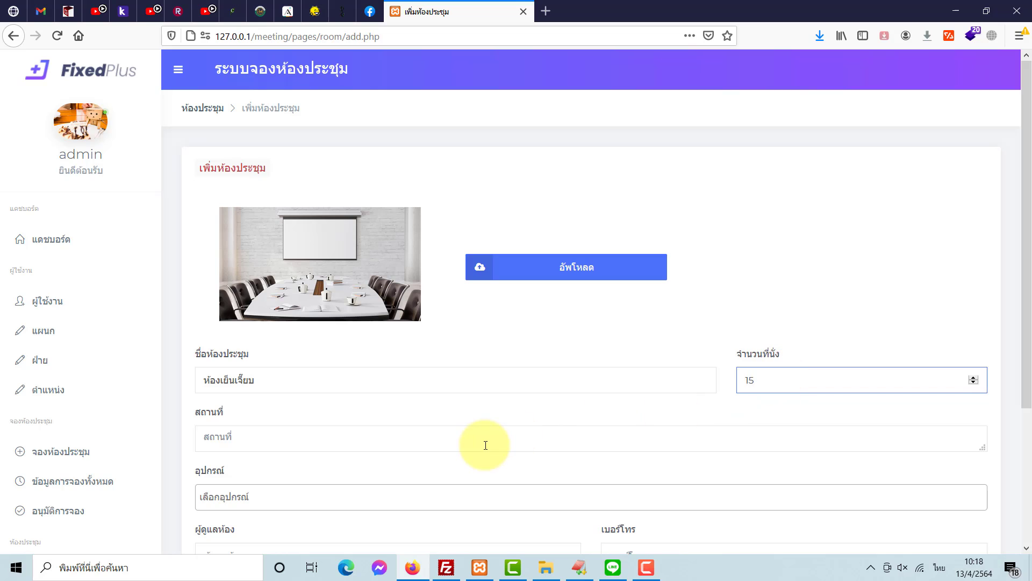
left_click(486, 445)
type("อาคาร 1 ชั้น 7")
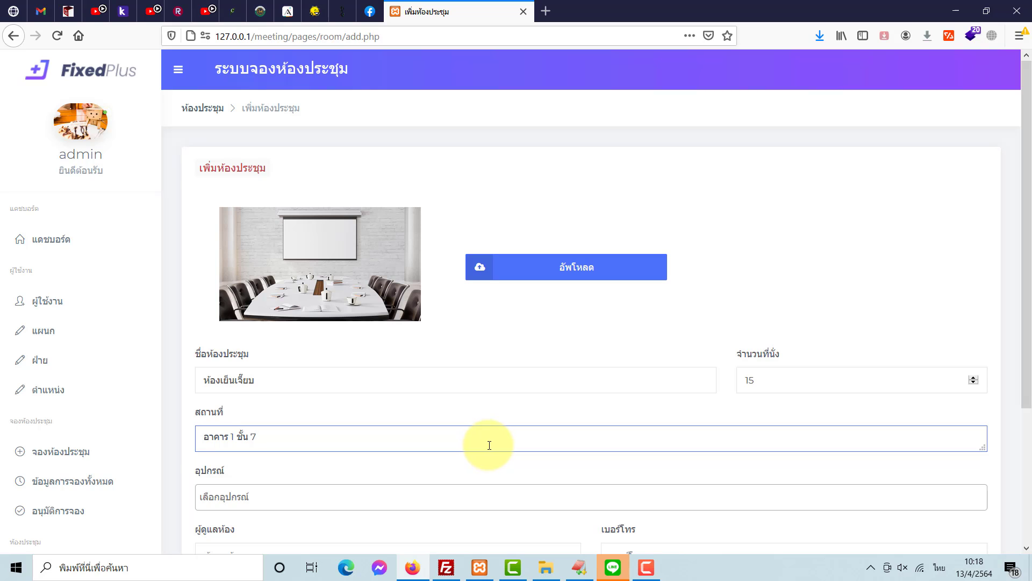
- Give the room ไมค์ลอย and โปรเจคเตอร์ as its equipment
scroll(409, 442, "down", 3)
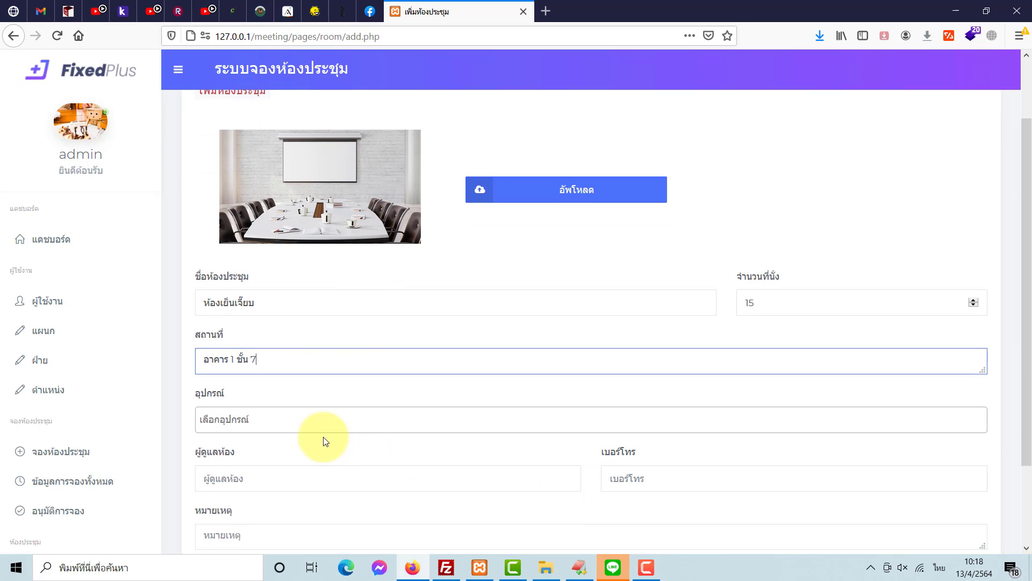
left_click(315, 424)
left_click(308, 450)
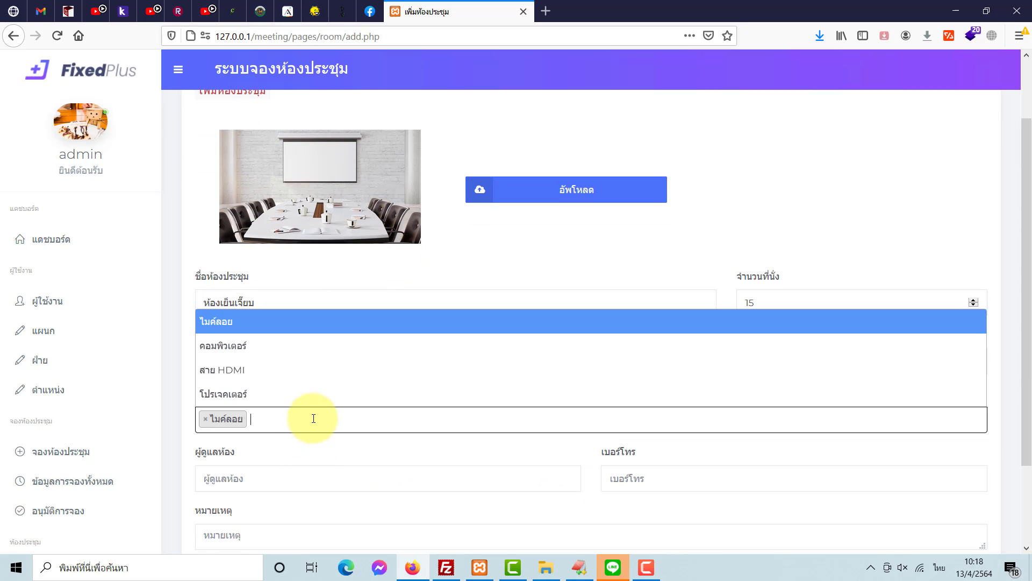
left_click(299, 401)
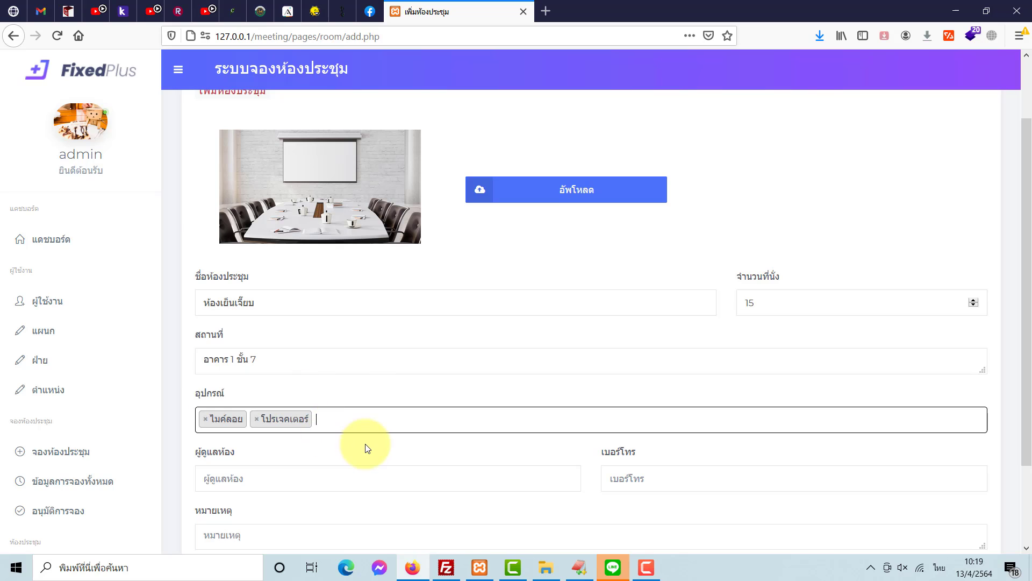
scroll(369, 438, "down", 4)
- Reuse the earlier caretaker with last digit changed to 2, add the phone, and save
left_click(290, 367)
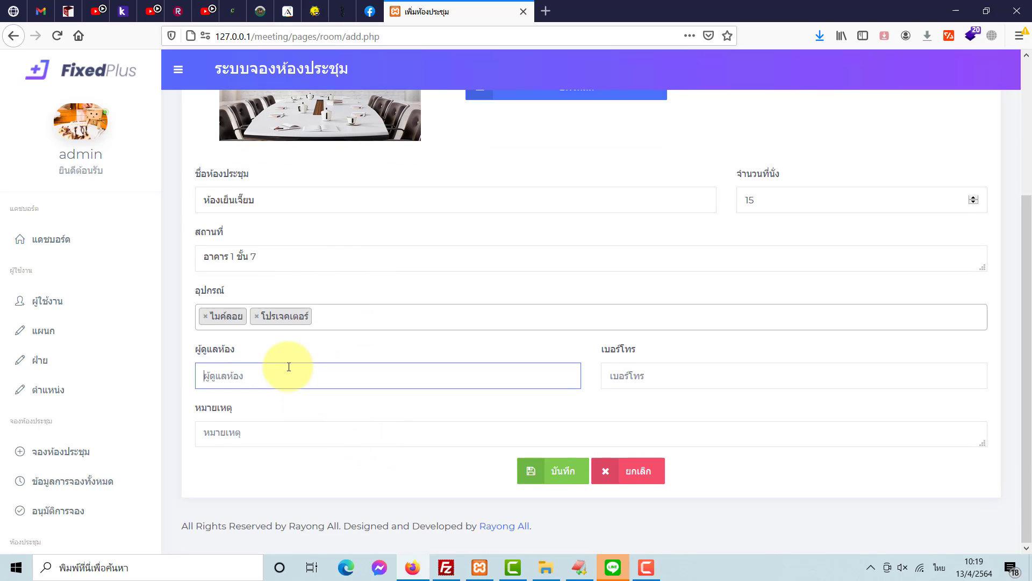
left_click(284, 371)
left_click(276, 396)
key("BackSpace")
type("2")
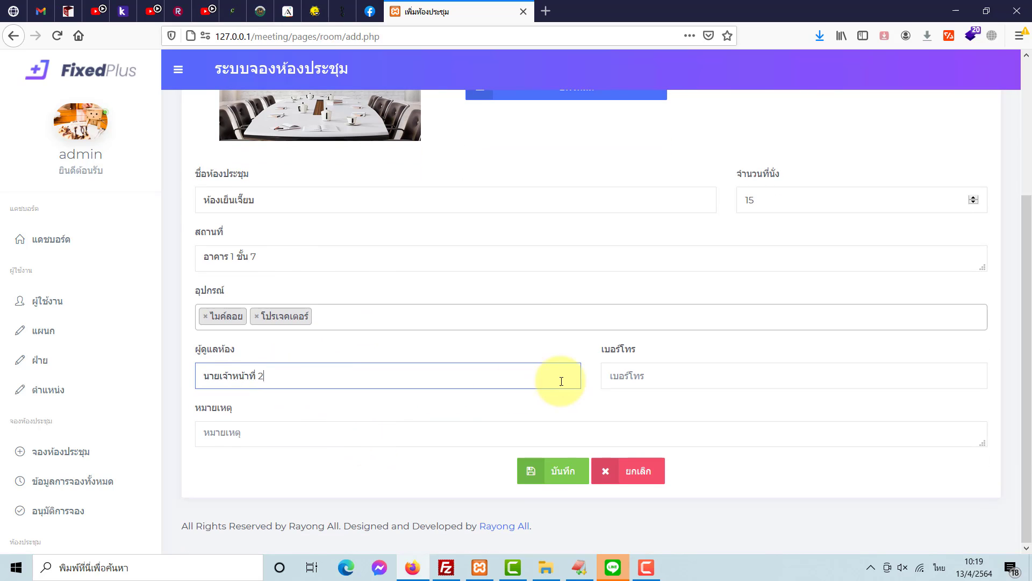
left_click(639, 383)
left_click(646, 401)
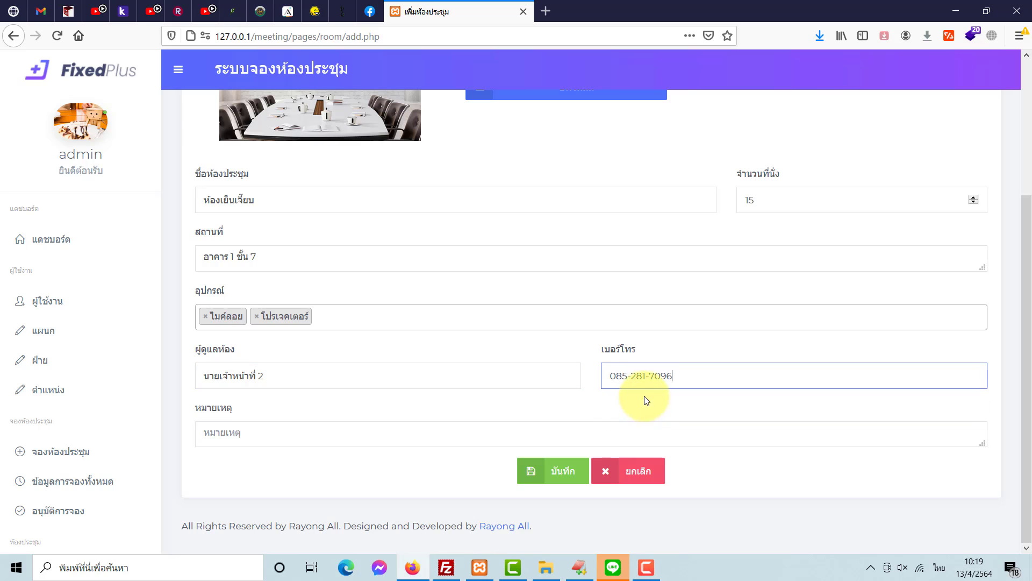
left_click(561, 471)
left_click(555, 263)
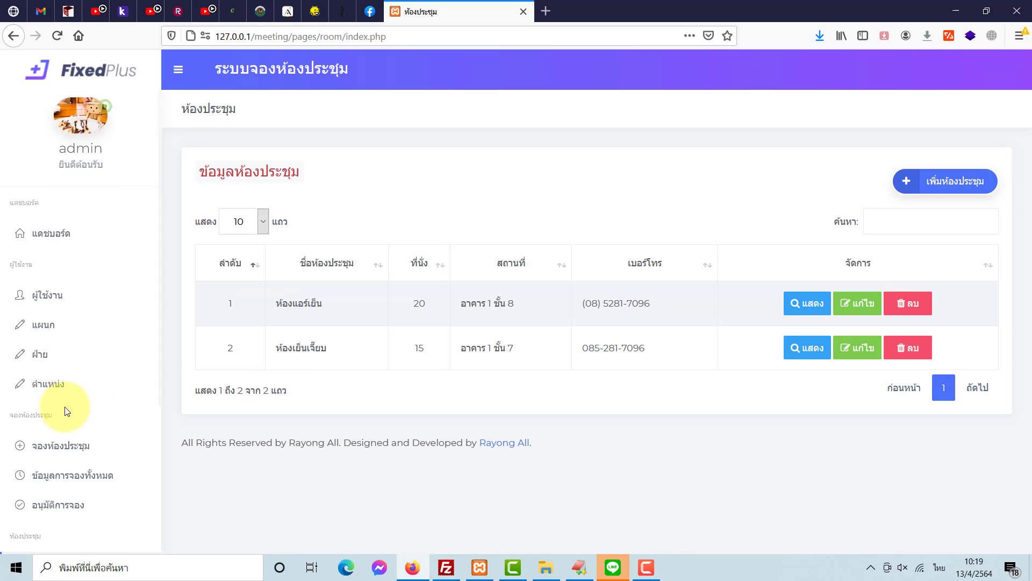
- View the empty ข้อมูลการจองทั้งหมด history, then go to the จองห้องประชุม page
scroll(73, 400, "down", 4)
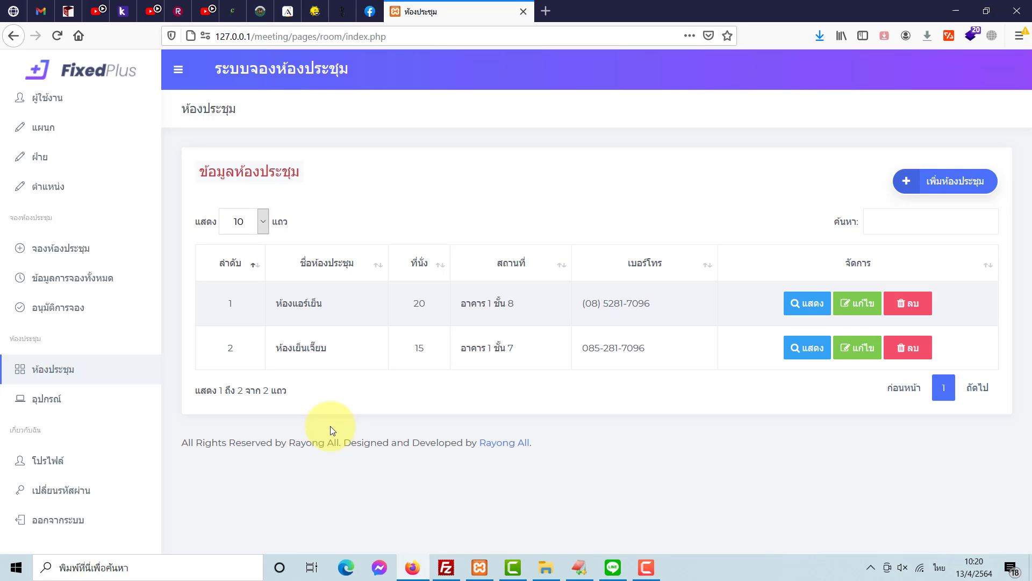
scroll(111, 357, "up", 4)
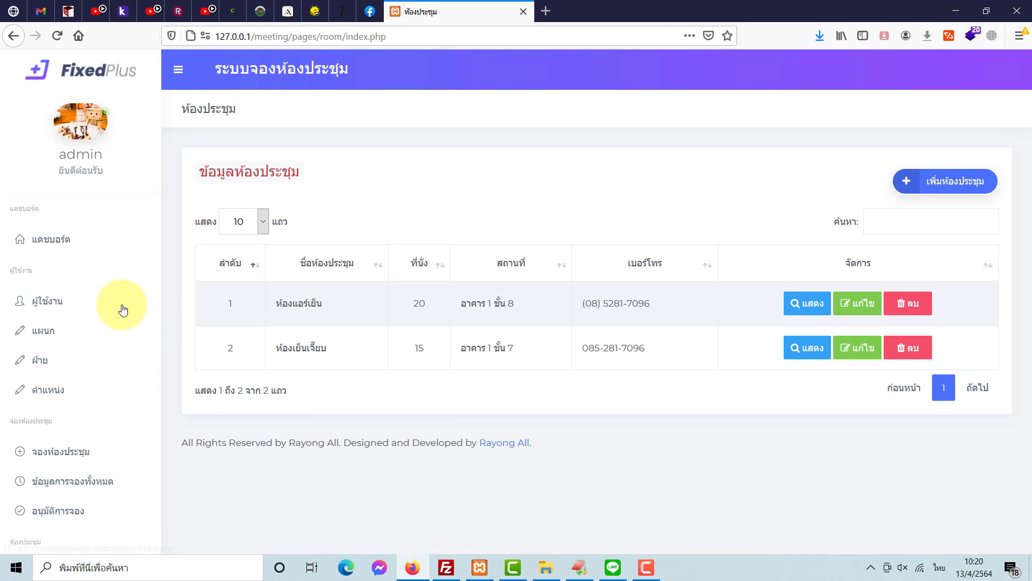
scroll(91, 370, "down", 2)
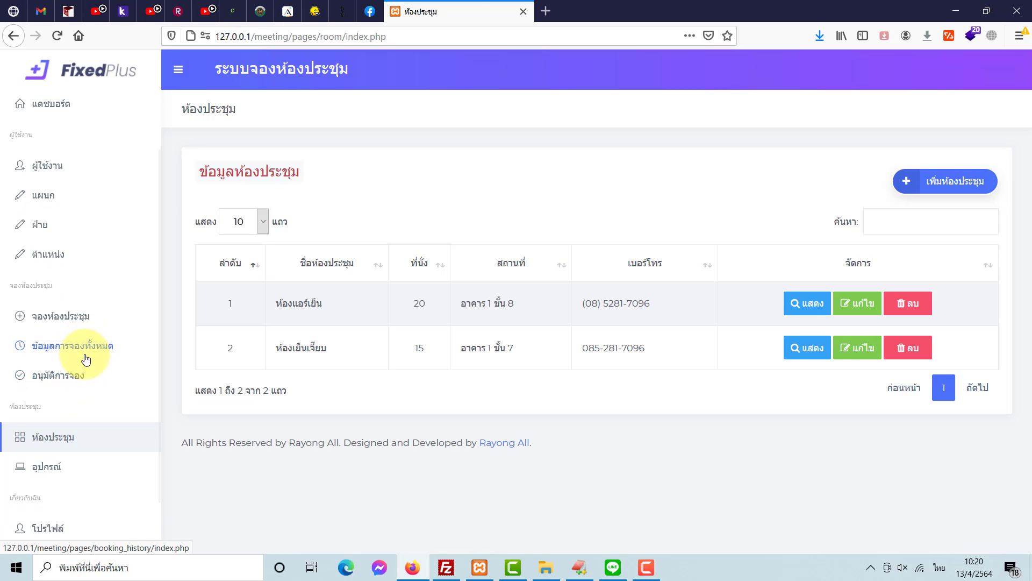
left_click(83, 351)
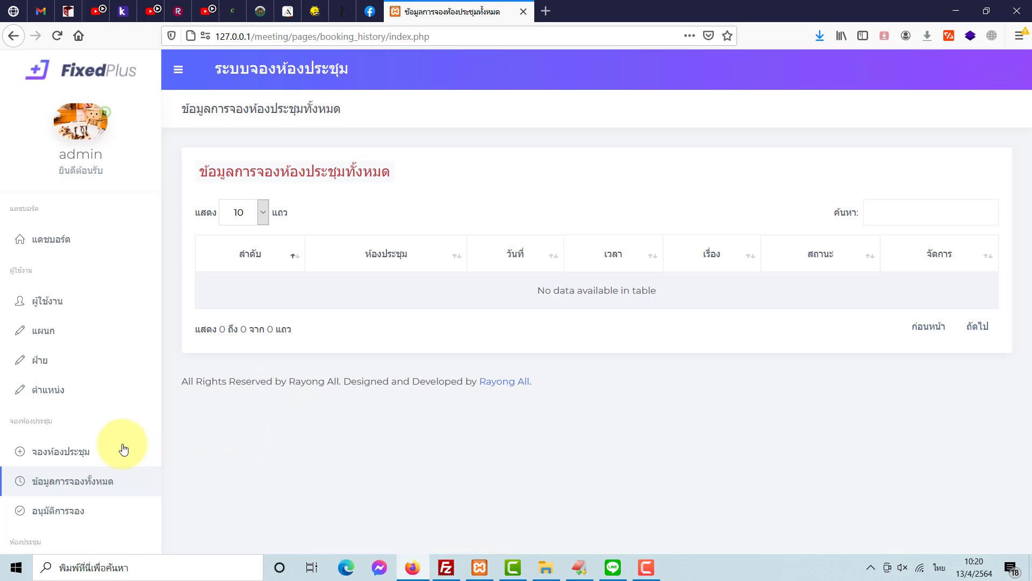
left_click(86, 451)
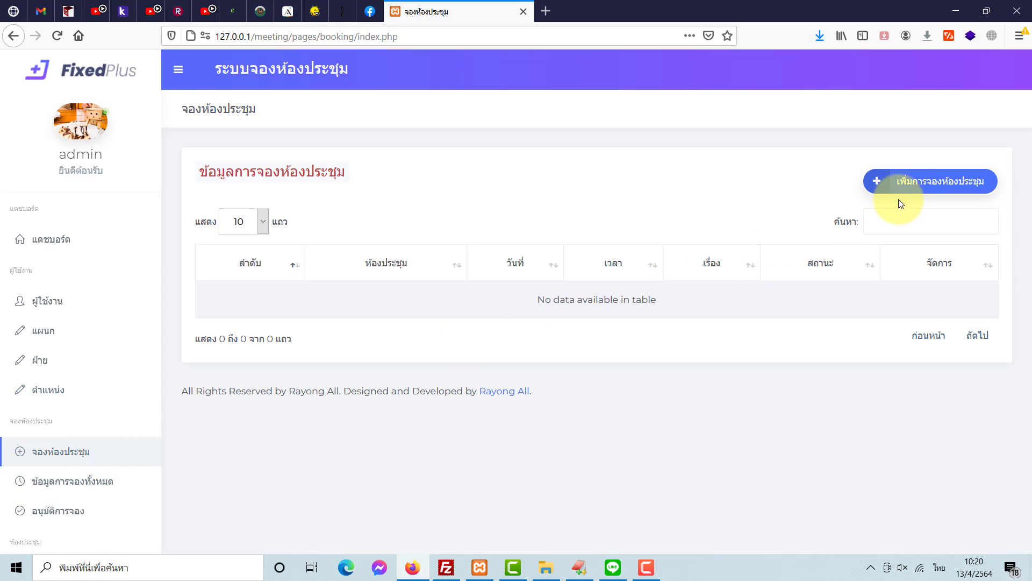
- On a new booking form, settle on ห้องแอร์เย็น as the meeting room
left_click(912, 187)
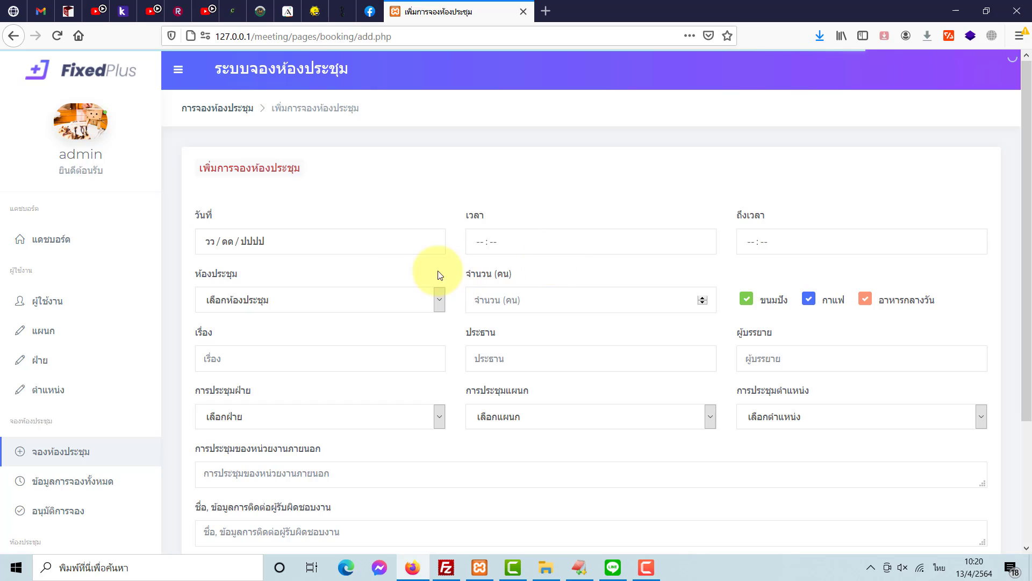
left_click(397, 298)
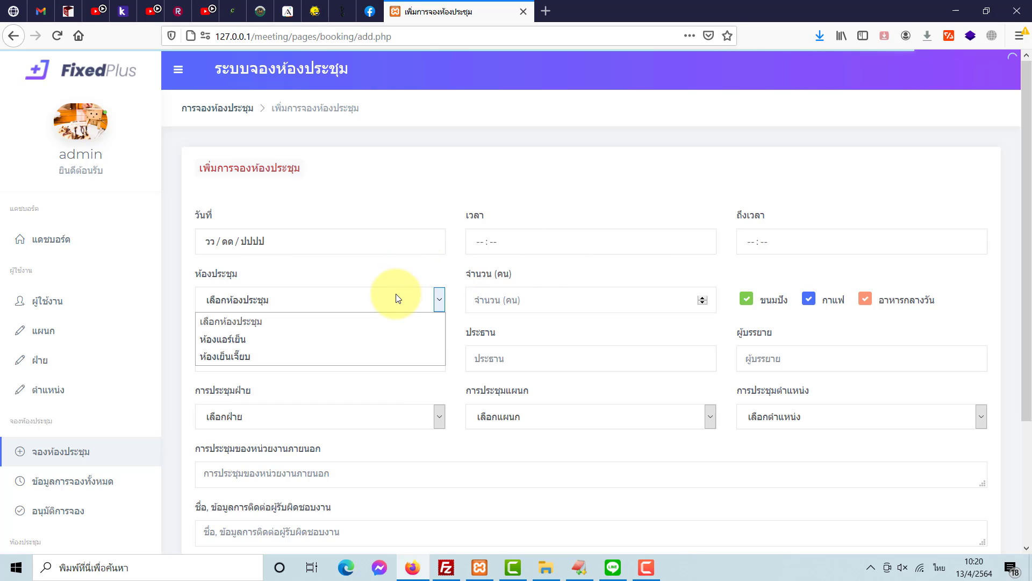
left_click(308, 339)
left_click(315, 301)
left_click(295, 351)
left_click(307, 302)
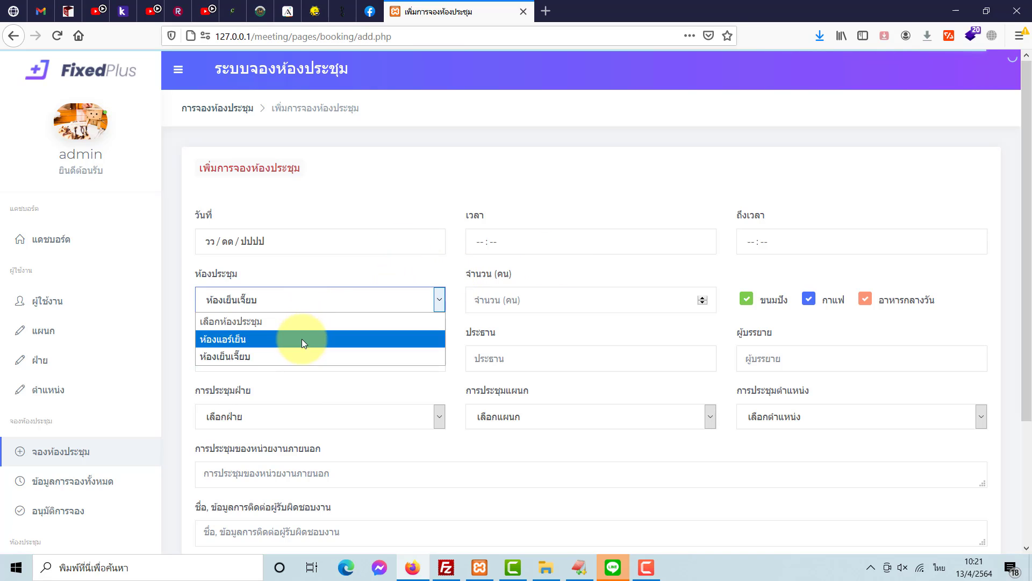
left_click(301, 338)
left_click(320, 299)
left_click(357, 346)
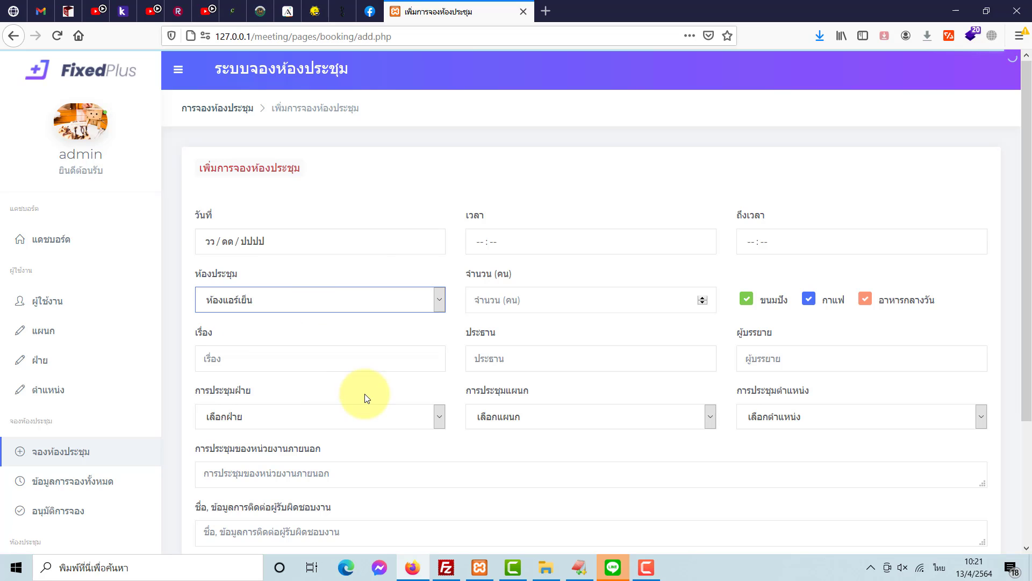
- Sign out of the admin account via ออกจากระบบ
scroll(365, 396, "down", 3)
scroll(354, 376, "up", 3)
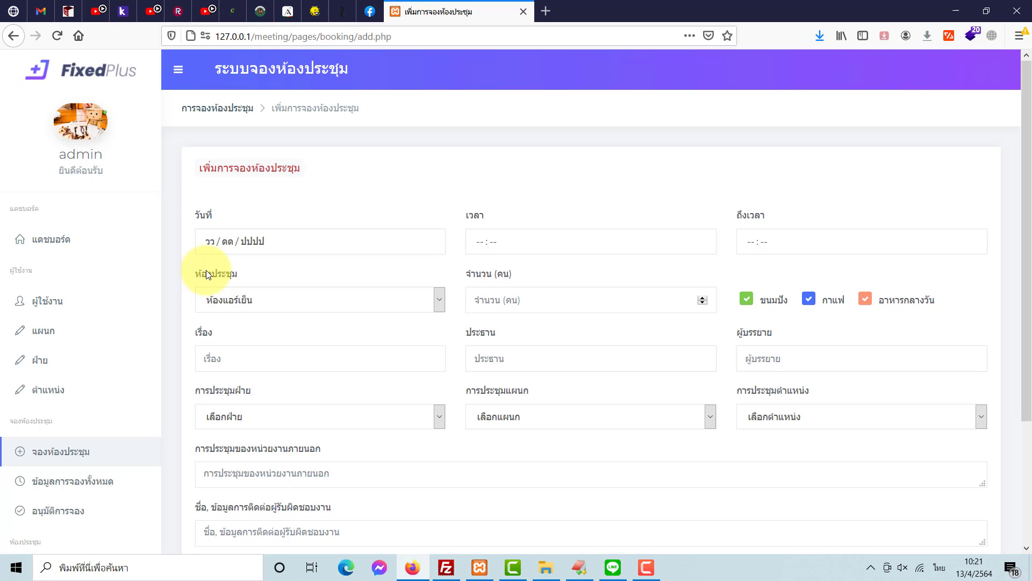
scroll(92, 290, "down", 3)
scroll(133, 366, "down", 3)
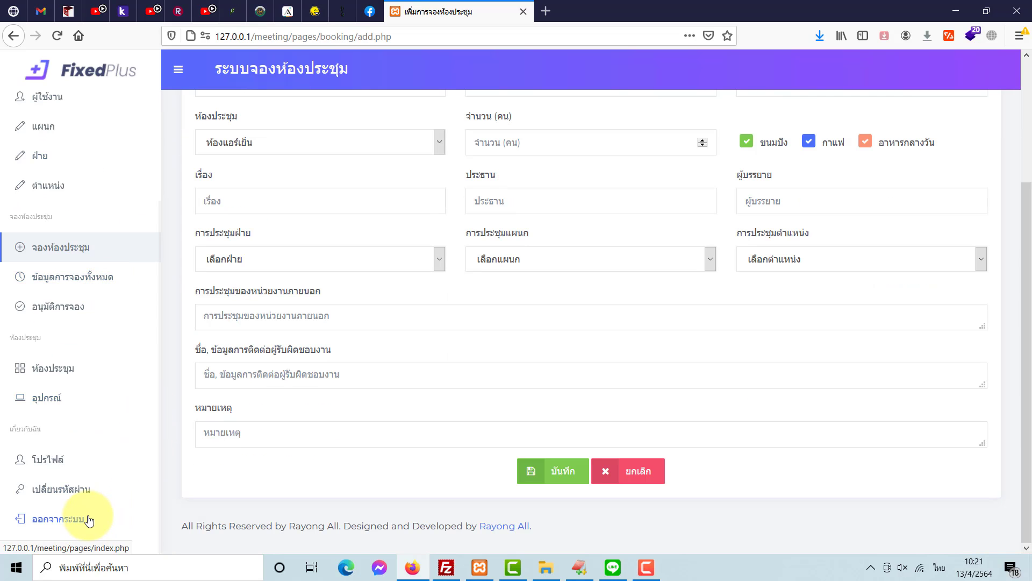
left_click(86, 517)
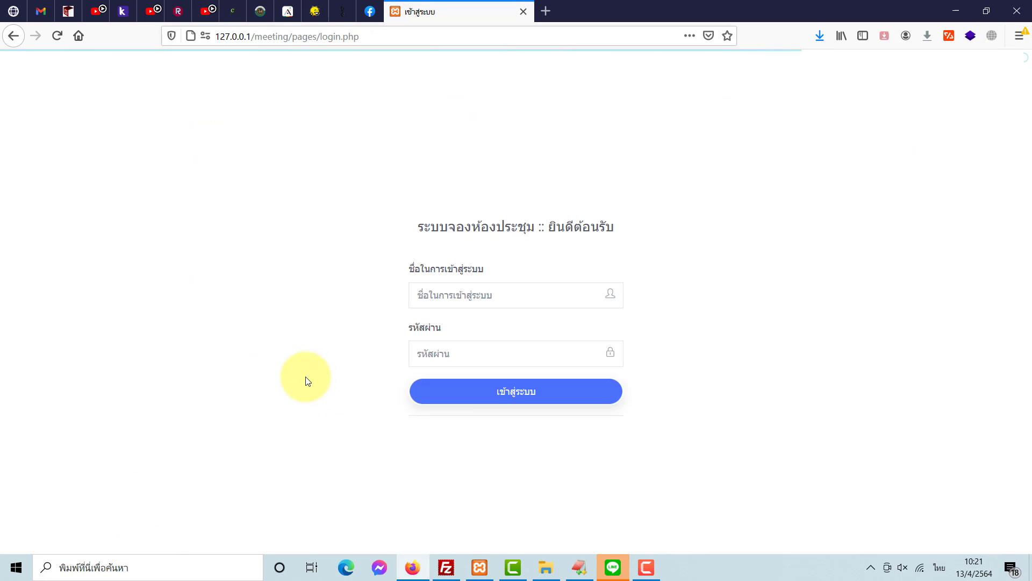
- Log in with the booking user's username and password, declining Firefox's password save
key("grave")
left_click(455, 298)
type("s")
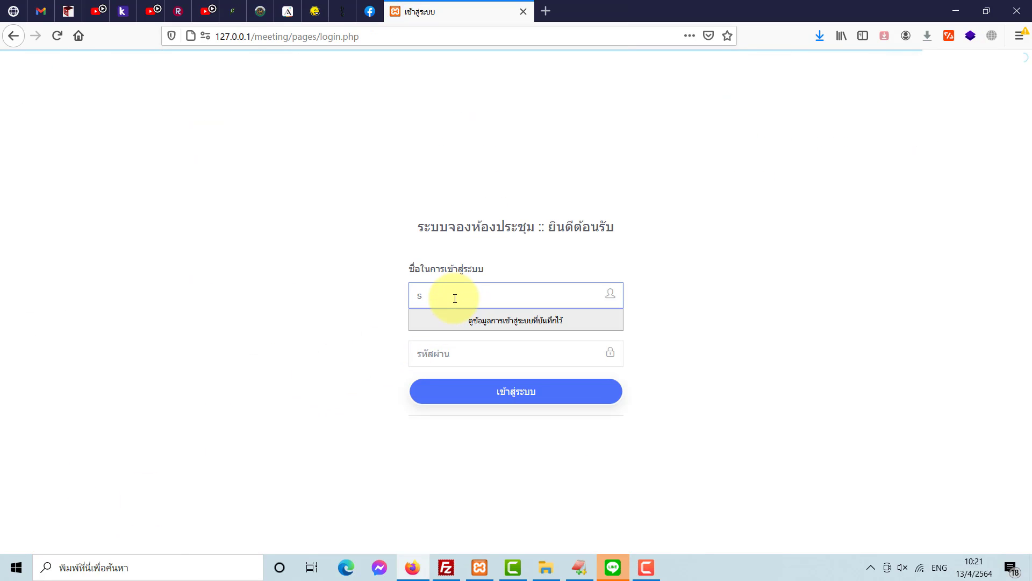
type("001")
left_click(454, 345)
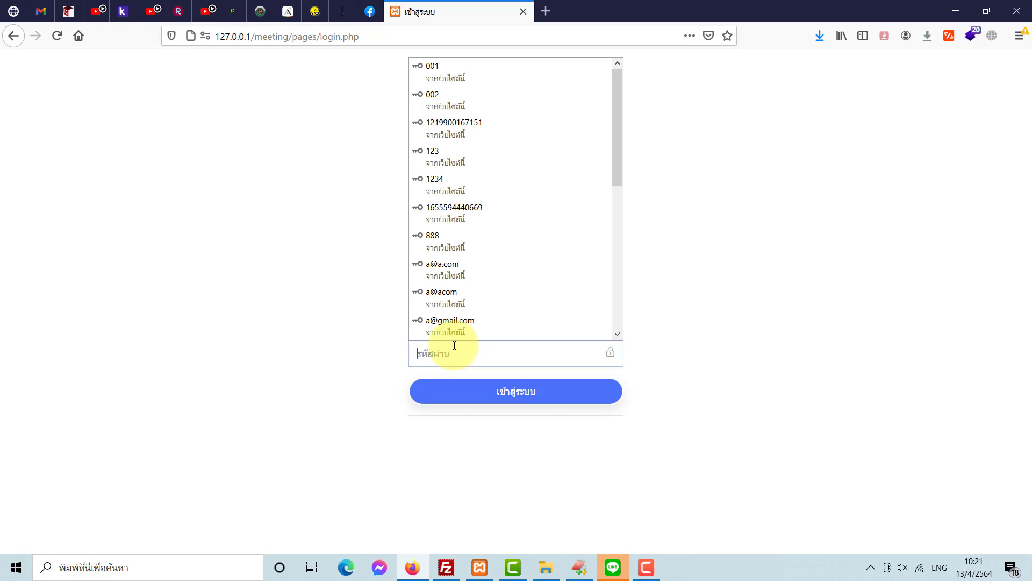
type("1")
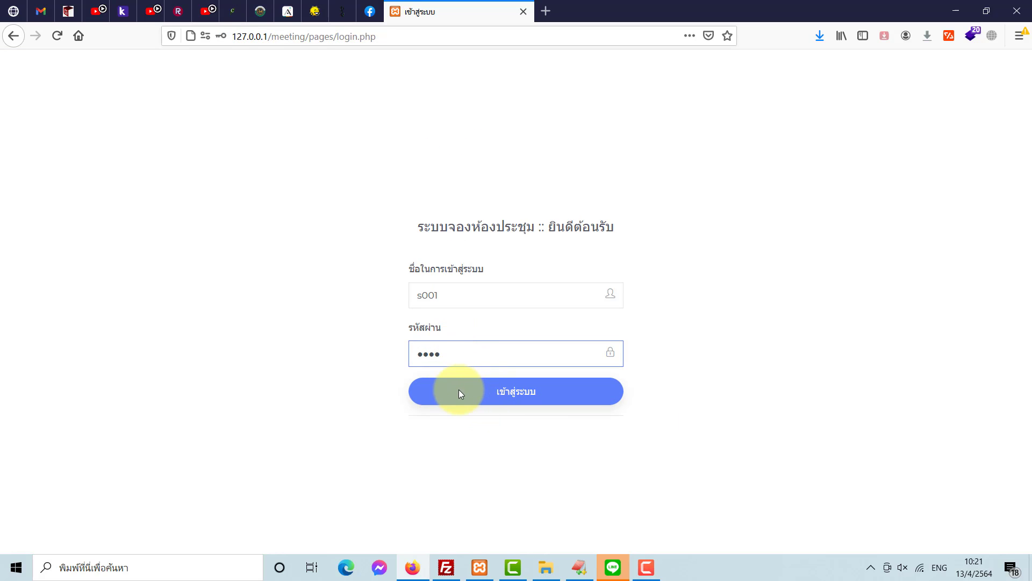
left_click(459, 389)
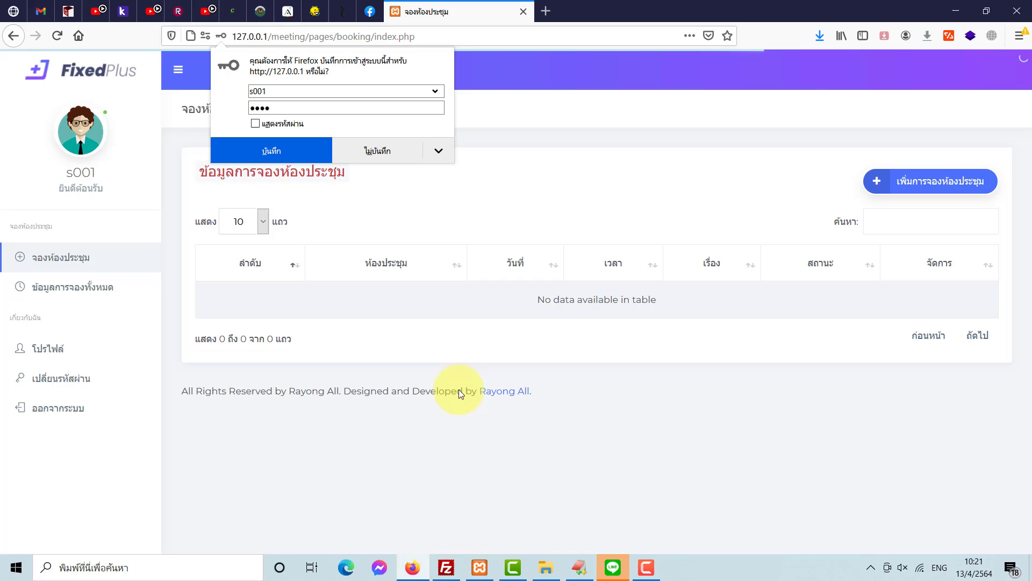
left_click(371, 141)
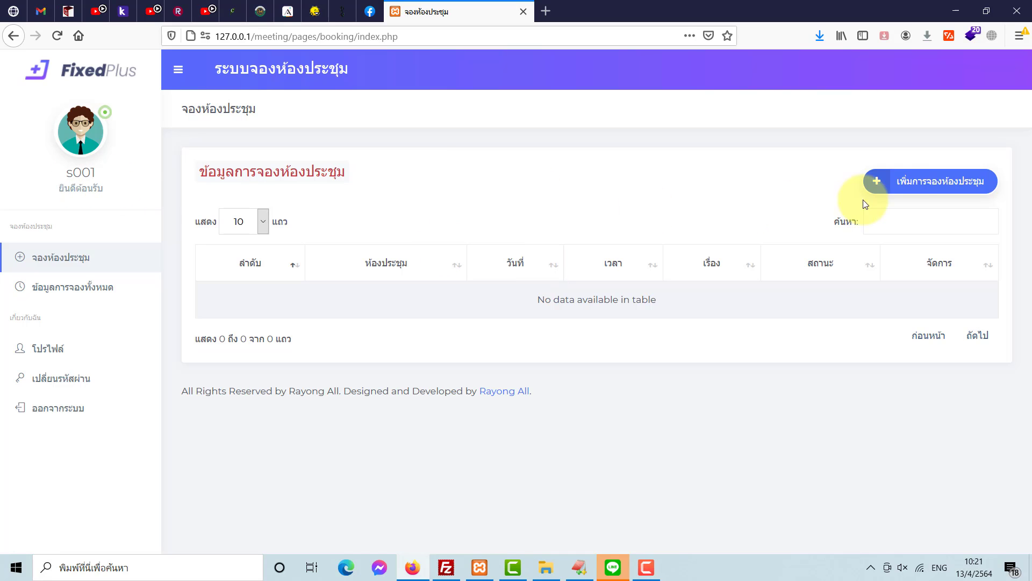
- Start a new booking for 30 April 2021 from 10:00 to 12:00
left_click(921, 189)
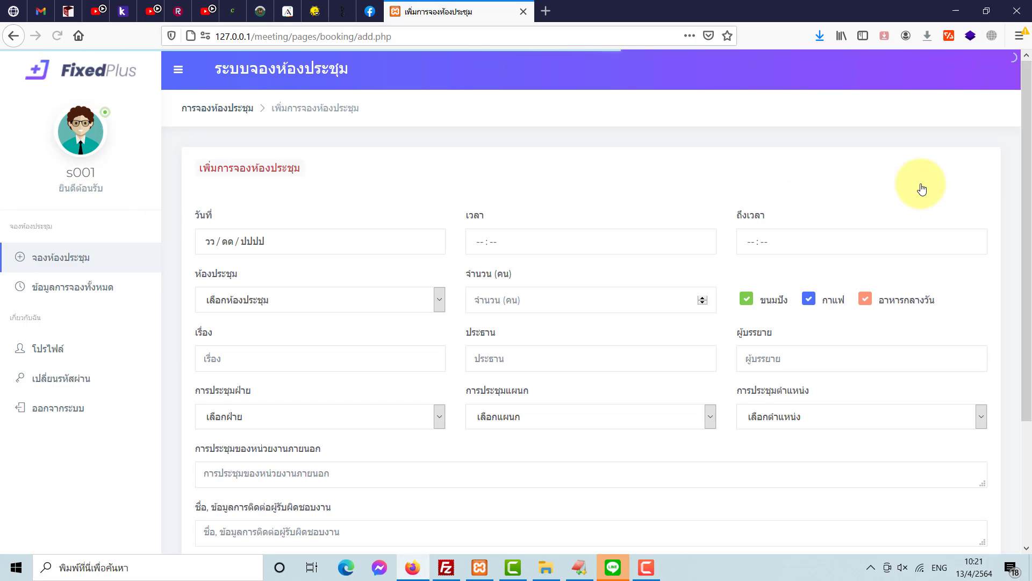
left_click(212, 243)
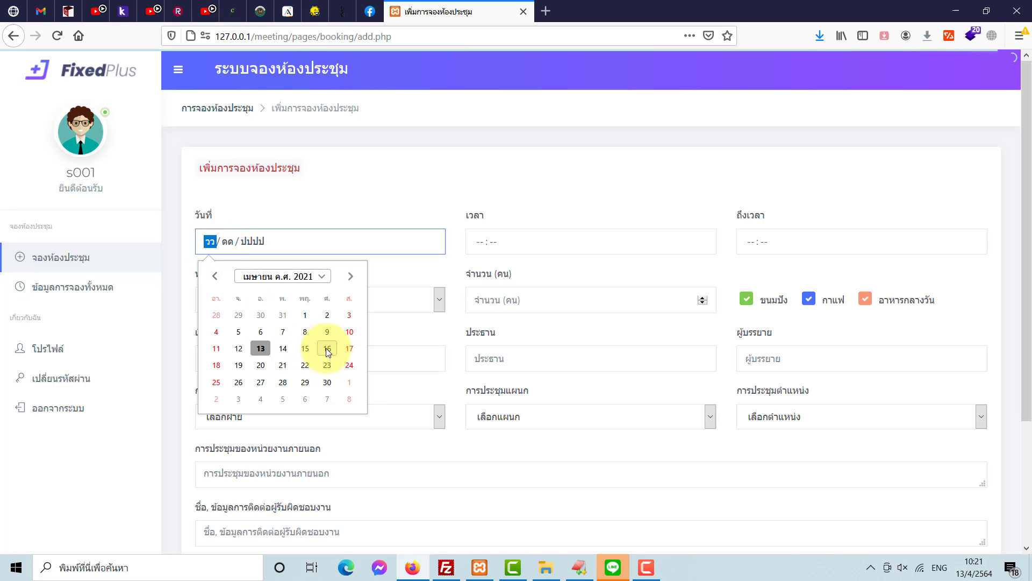
left_click(327, 382)
left_click(480, 247)
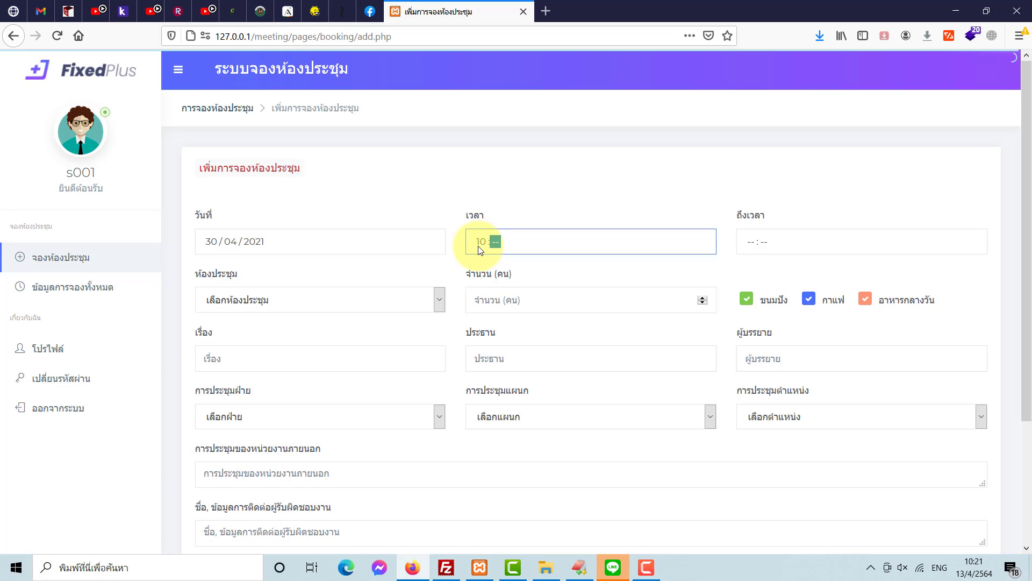
key("Tab")
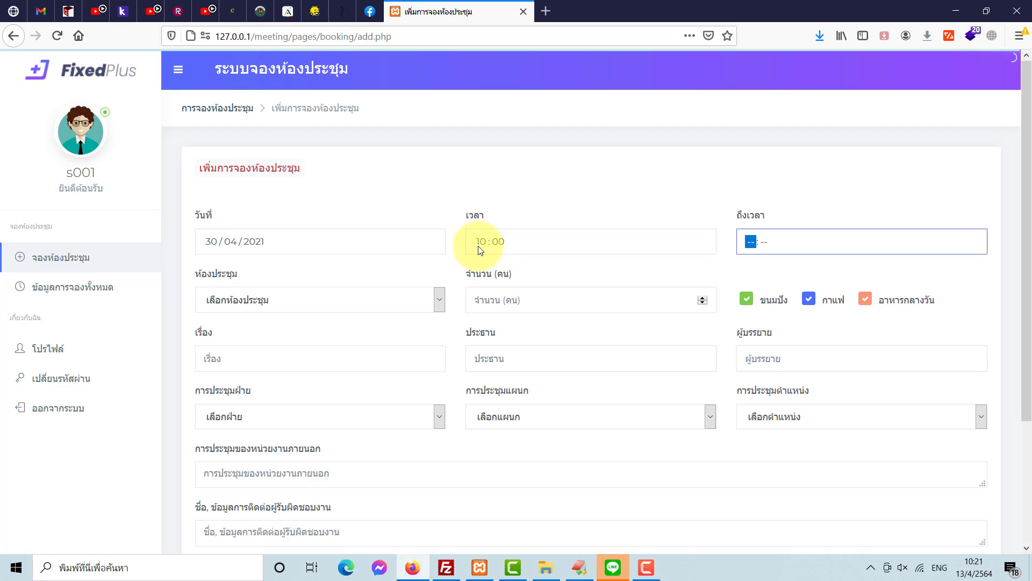
type("1200")
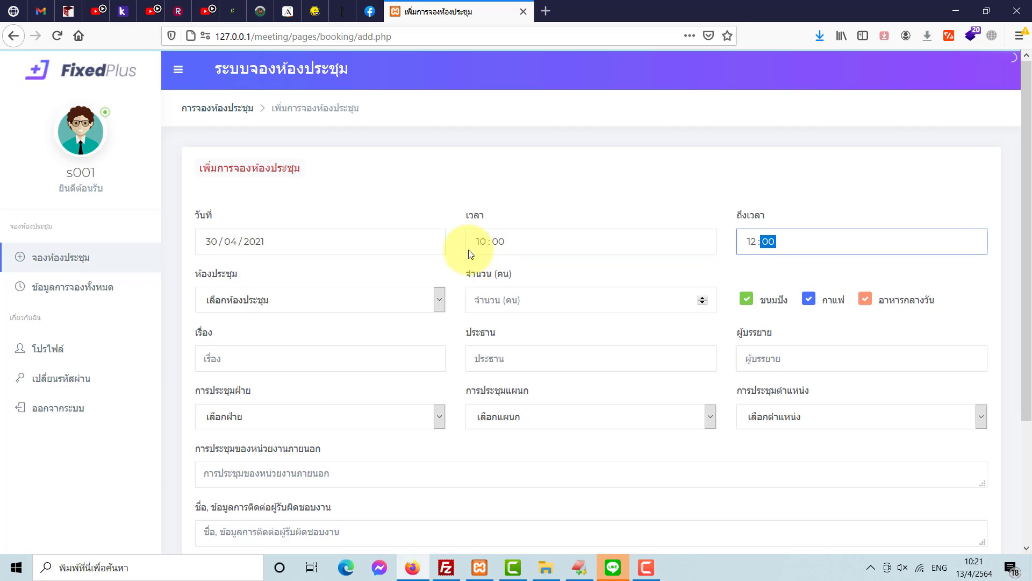
left_click(438, 261)
key("grave")
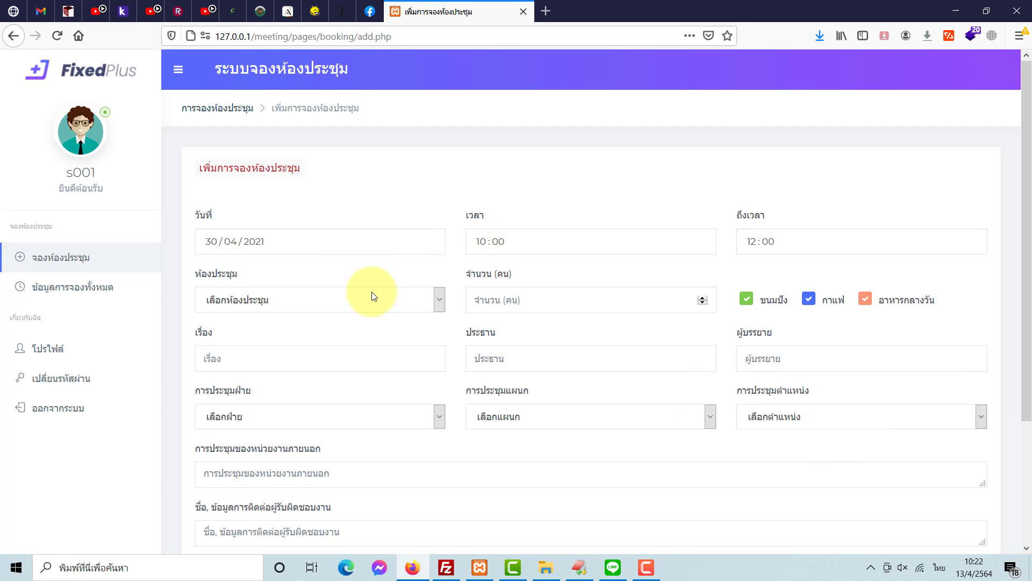
- Book room ห้องแอร์เย็น for 10 attendees, keeping bread, coffee and lunch ticked
left_click(363, 300)
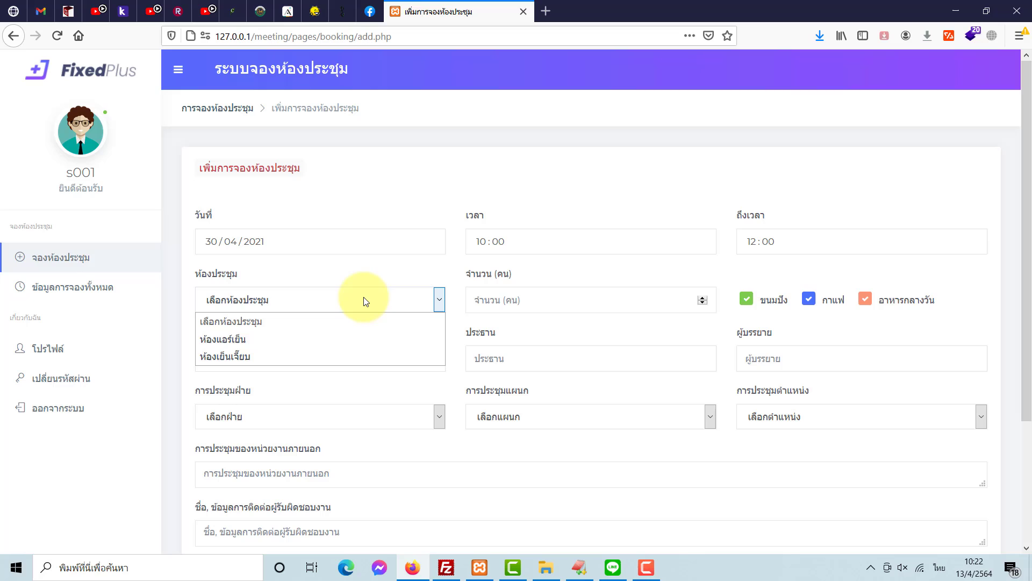
left_click(333, 339)
left_click(514, 302)
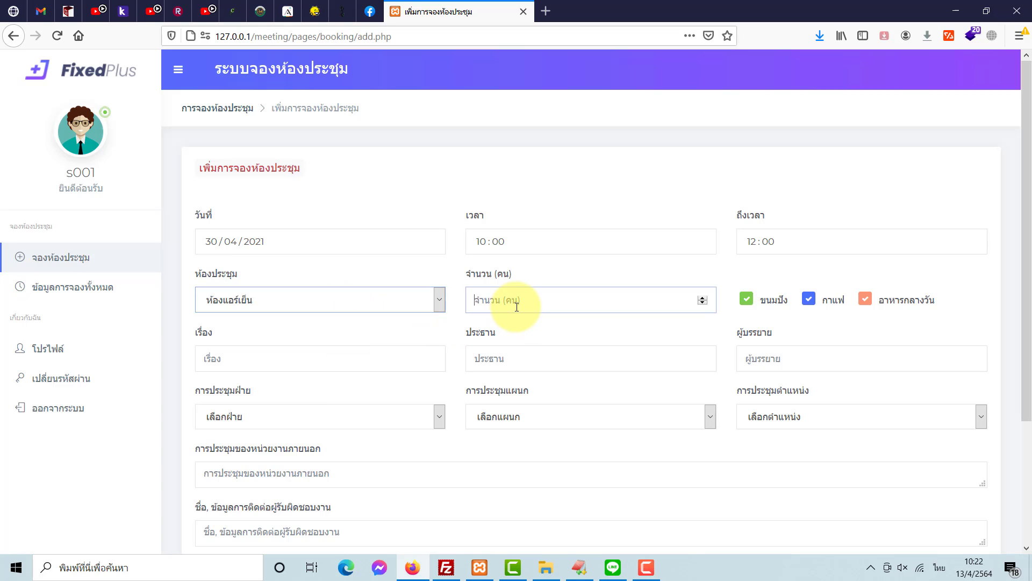
type("10")
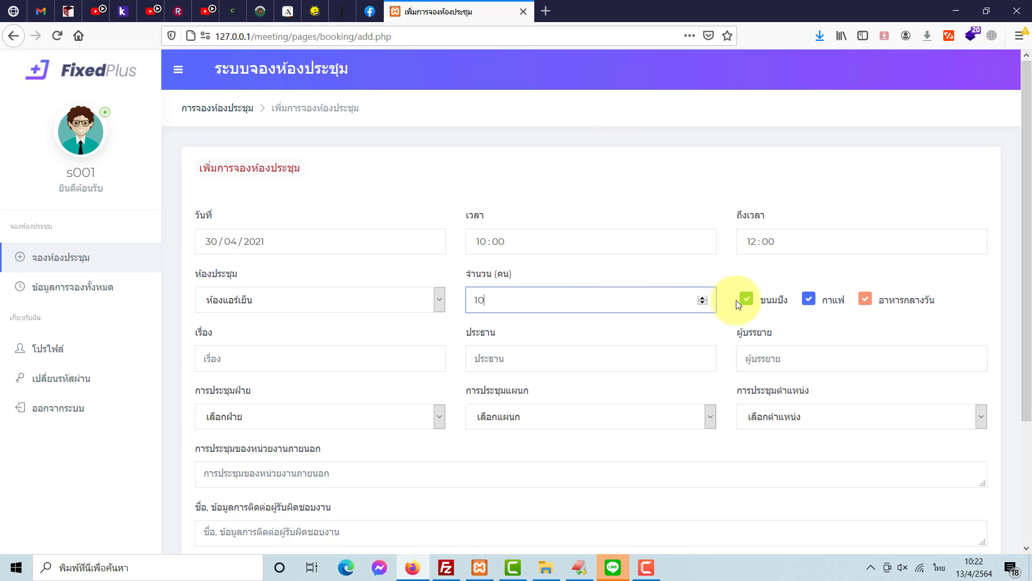
left_click(785, 301)
left_click(809, 299)
left_click(863, 298)
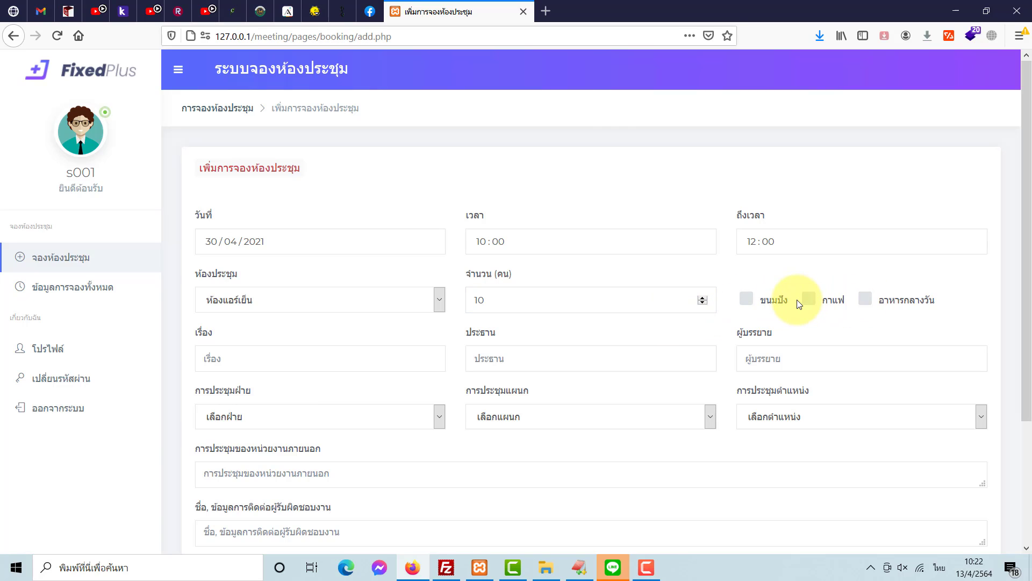
left_click(863, 299)
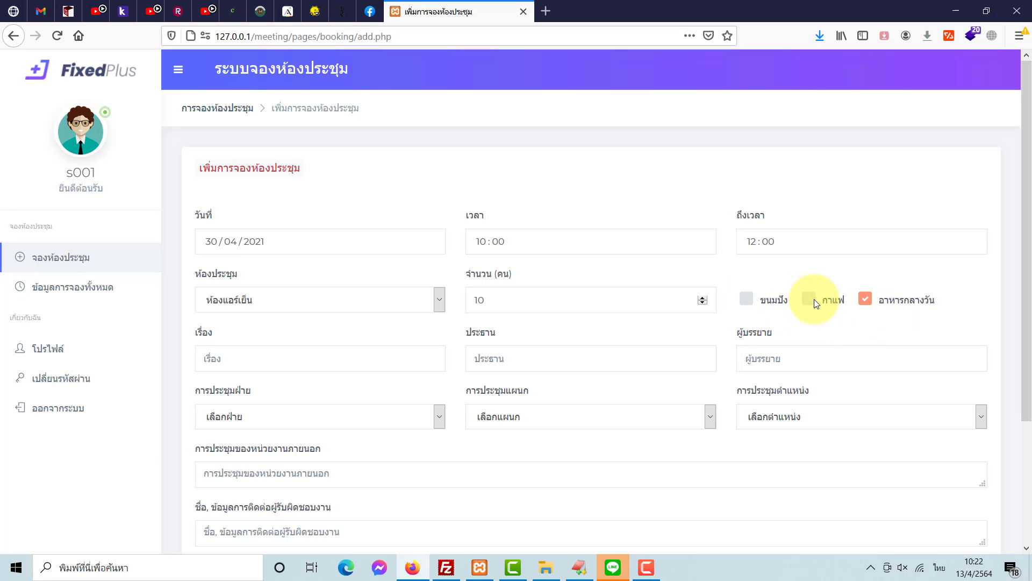
left_click(809, 300)
left_click(747, 299)
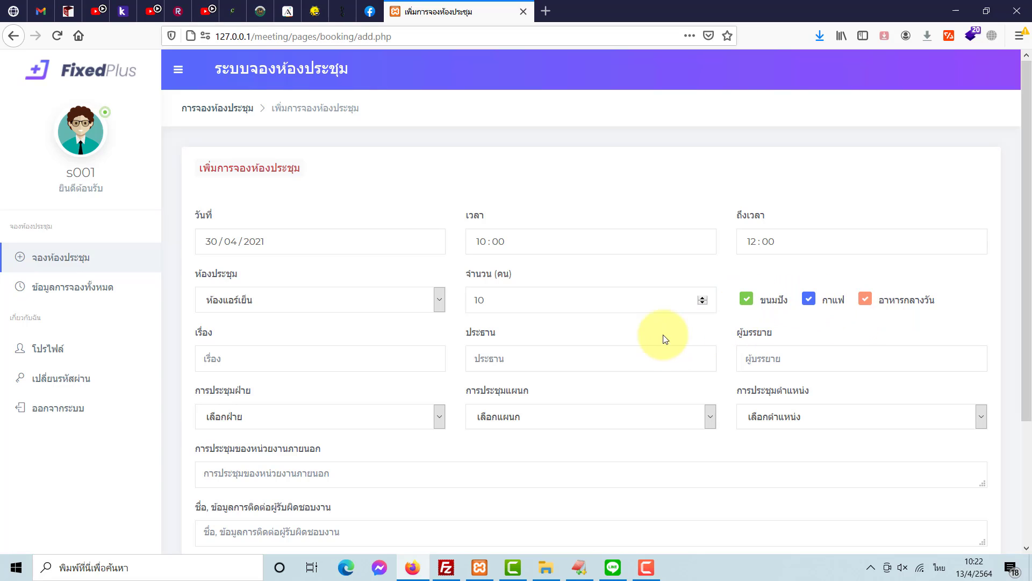
- Enter the subject เรื่อง ขอเงินเพิ่ม and the chairperson and speaker names
left_click(317, 361)
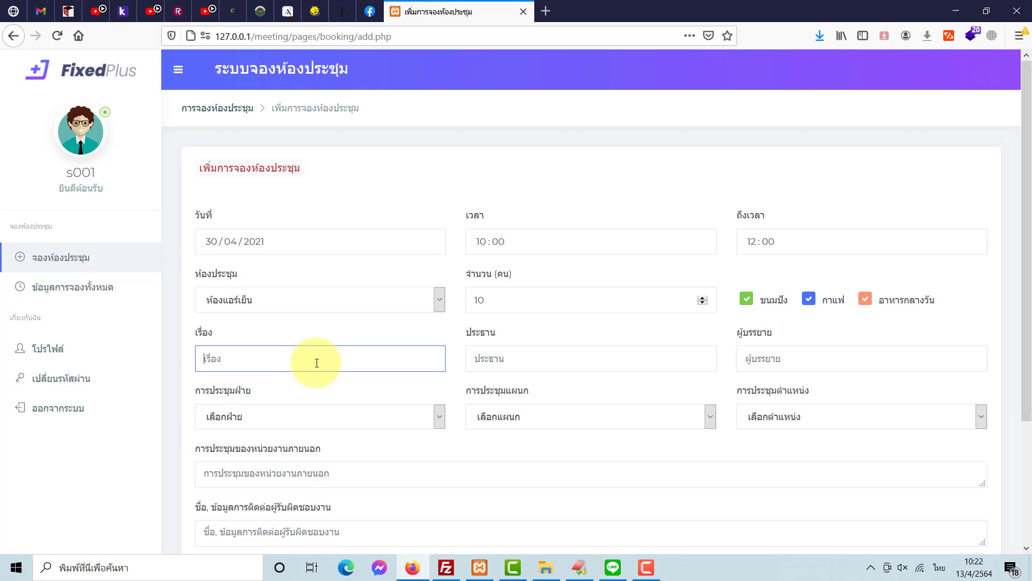
type("เรื่อง")
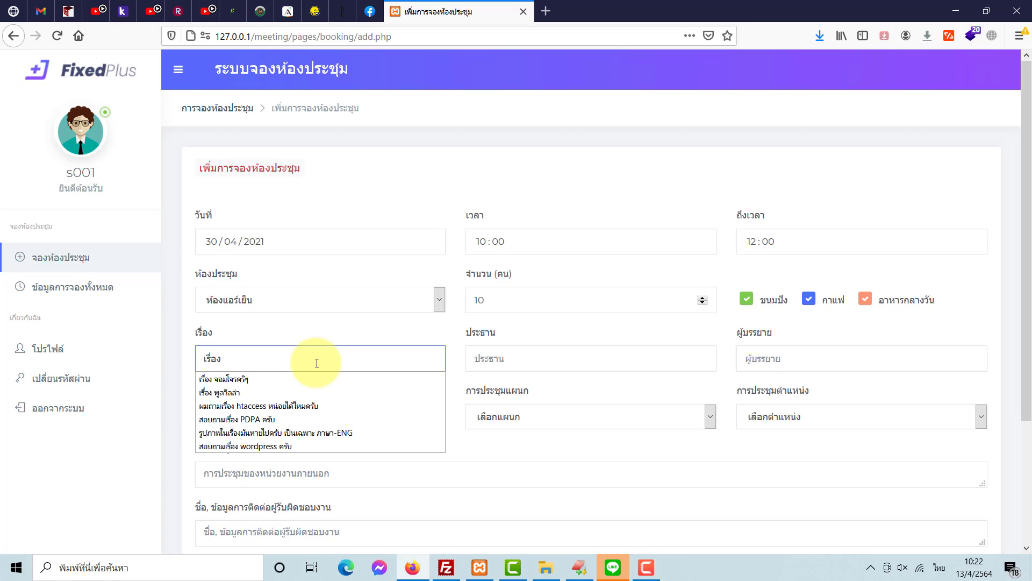
type(" ขอเงินเพิ่ม")
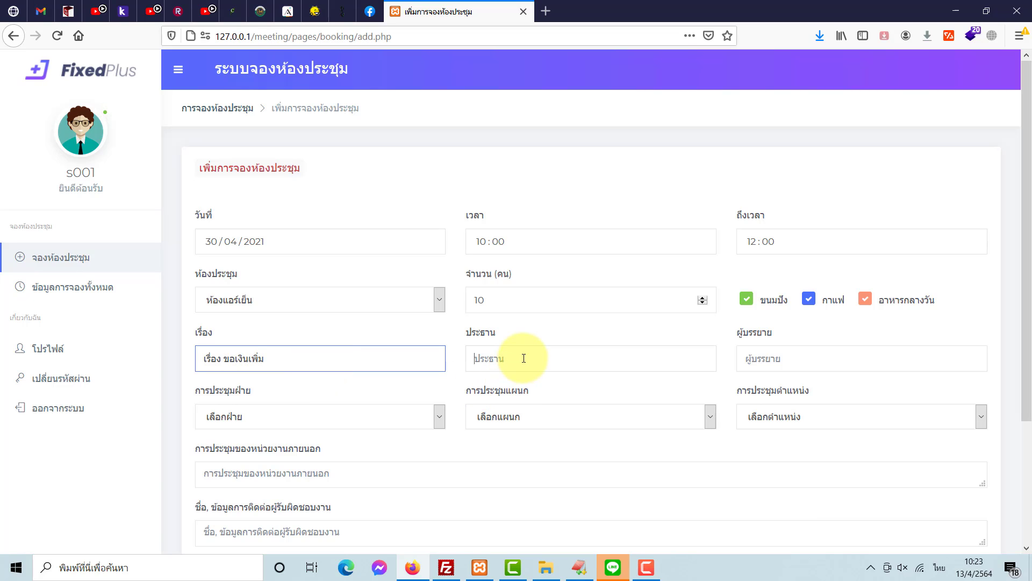
left_click(523, 358)
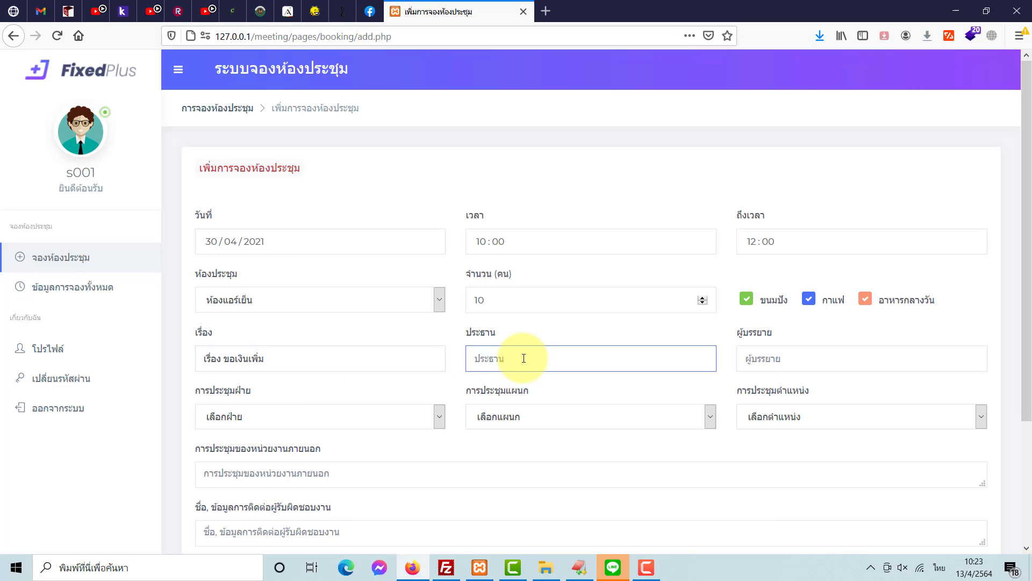
type("นายCEO")
left_click(750, 358)
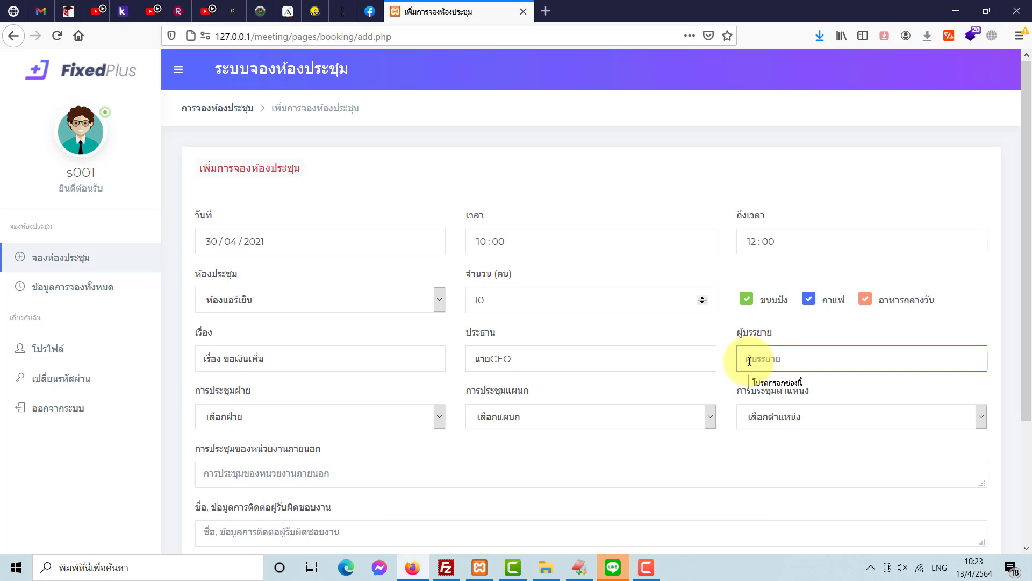
key("grave")
type("นายกไก่")
- Set division A002 - ฝ่ายวิชาการ, department A002-2 - แผนกช่างยนต์ and position T003 - อาจารย์
left_click(406, 417)
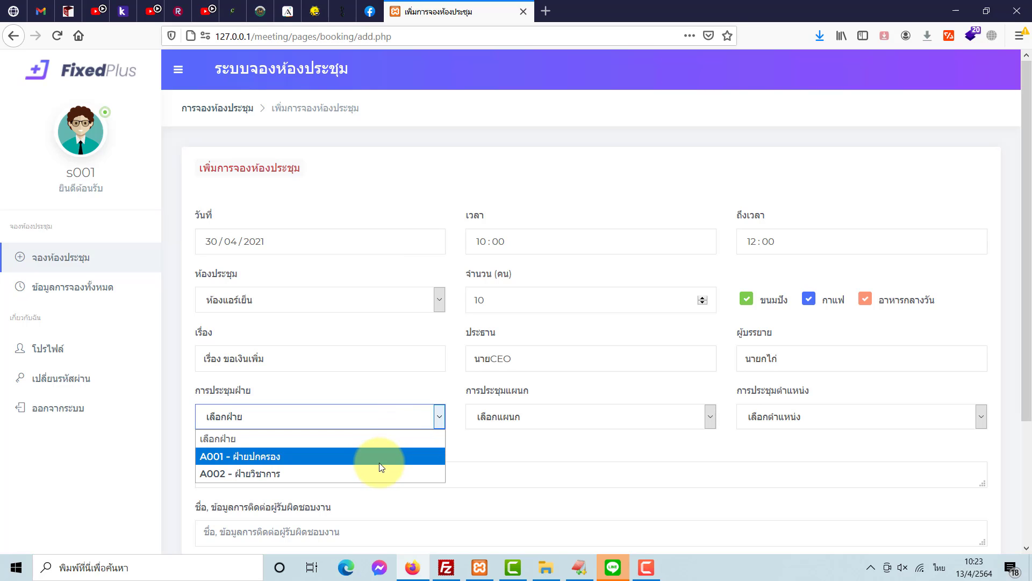
left_click(356, 473)
left_click(551, 417)
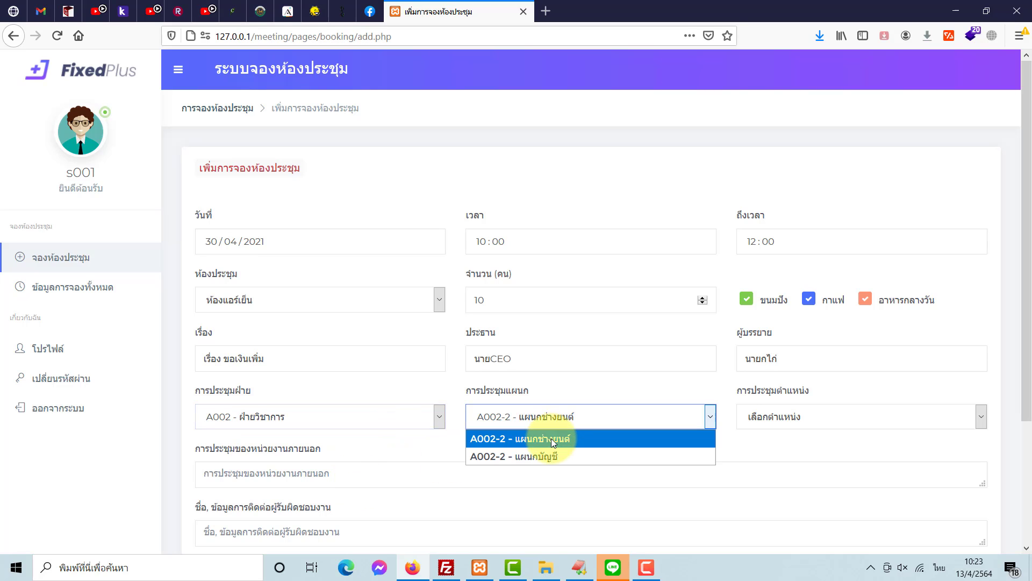
left_click(552, 440)
left_click(794, 418)
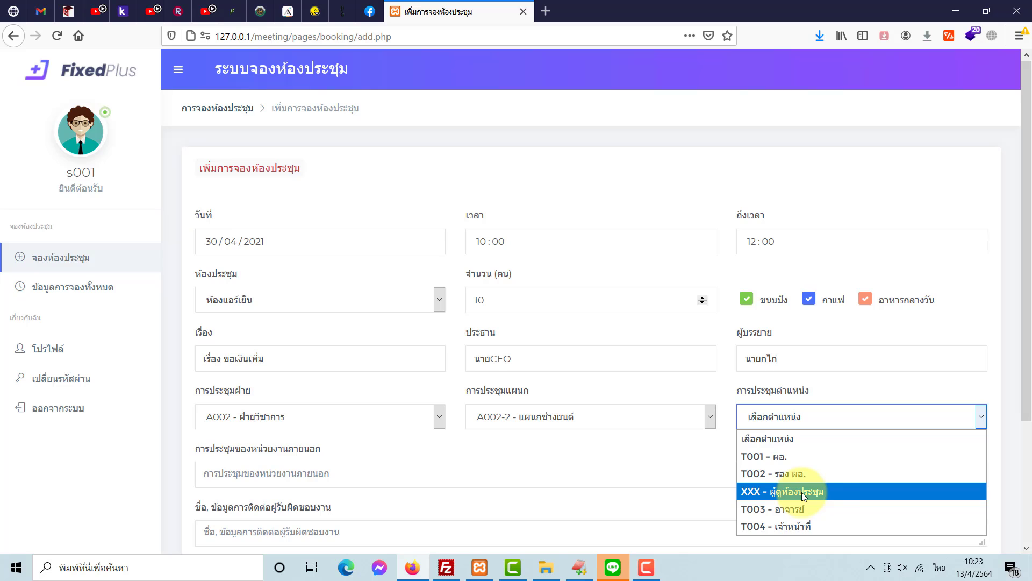
left_click(827, 496)
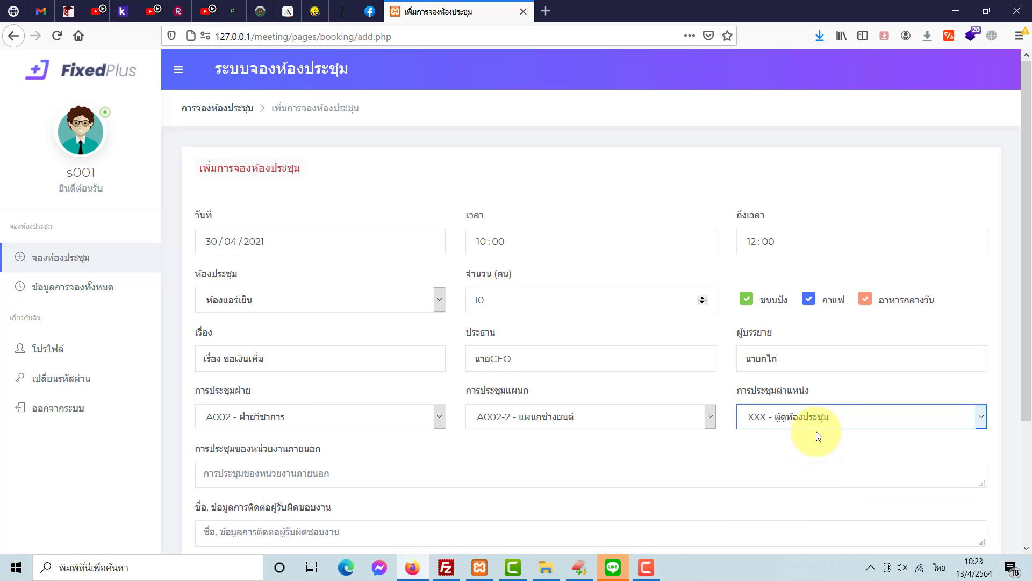
left_click(817, 422)
left_click(810, 505)
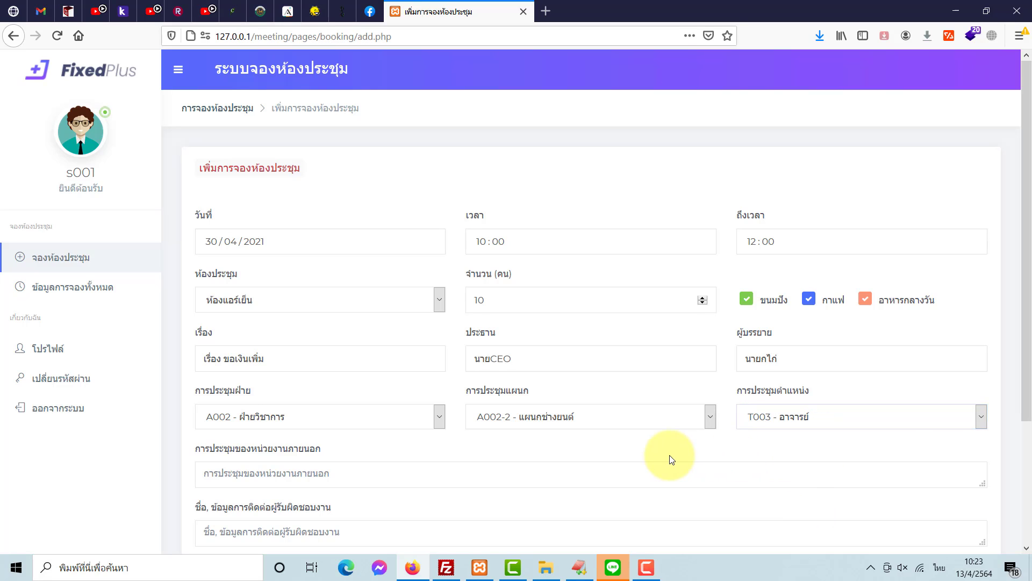
scroll(335, 351, "down", 3)
- Enter '-' for external unit, แผนกช่างยนต์ as contact, '-' for remarks, and save the booking
left_click(300, 318)
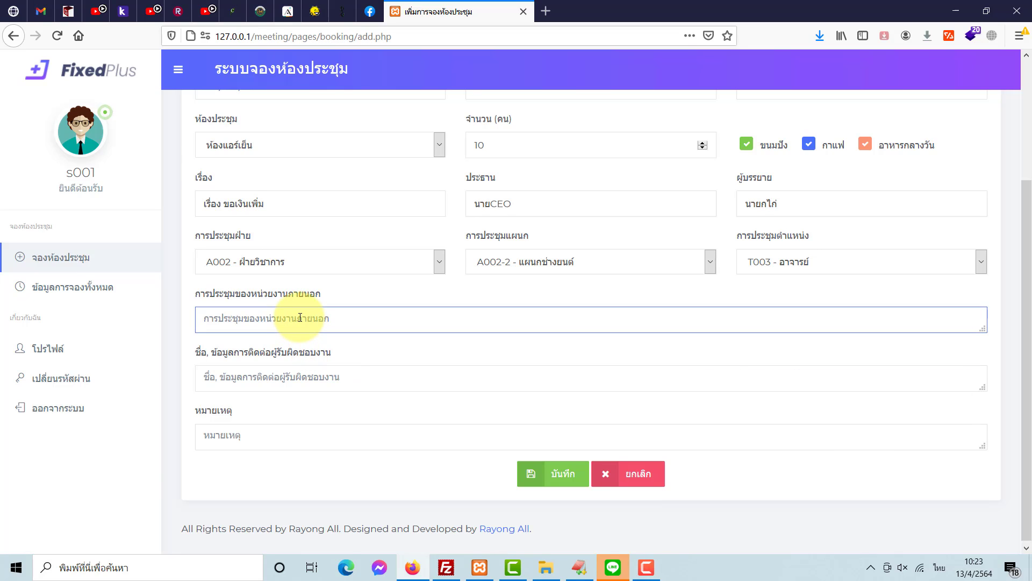
type("-")
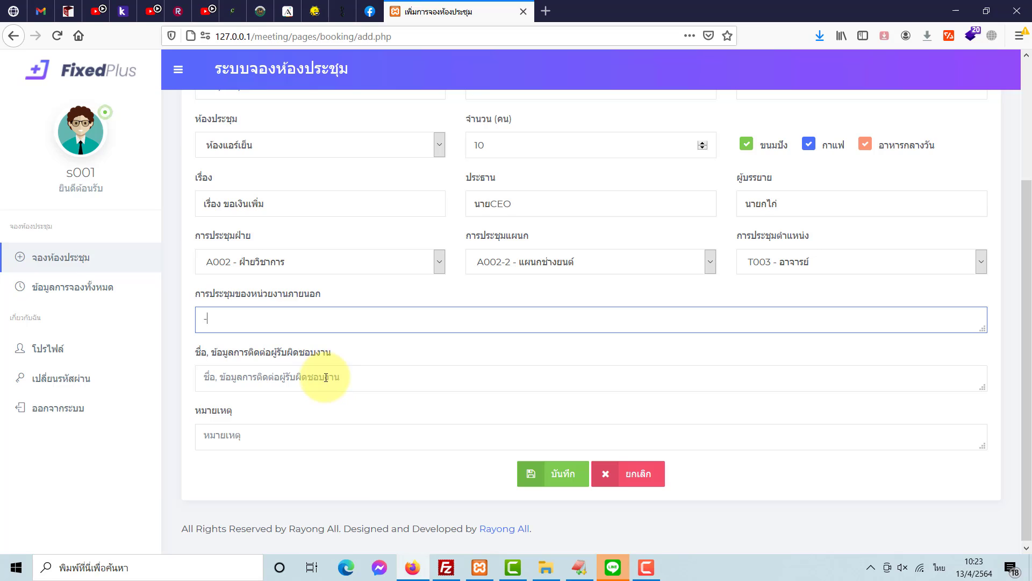
left_click(329, 379)
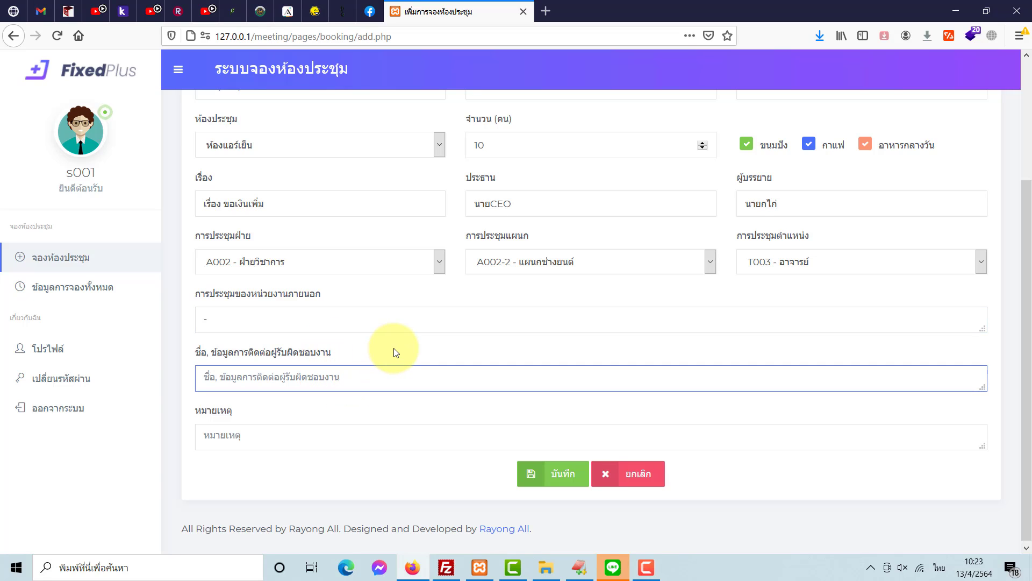
scroll(395, 352, "up", 3)
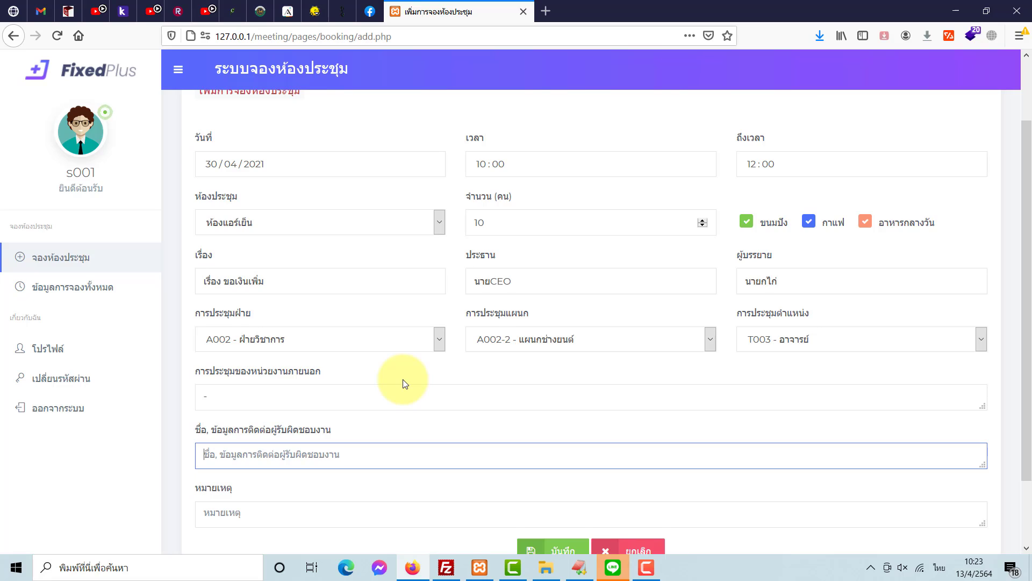
scroll(403, 382, "down", 3)
type("แผน")
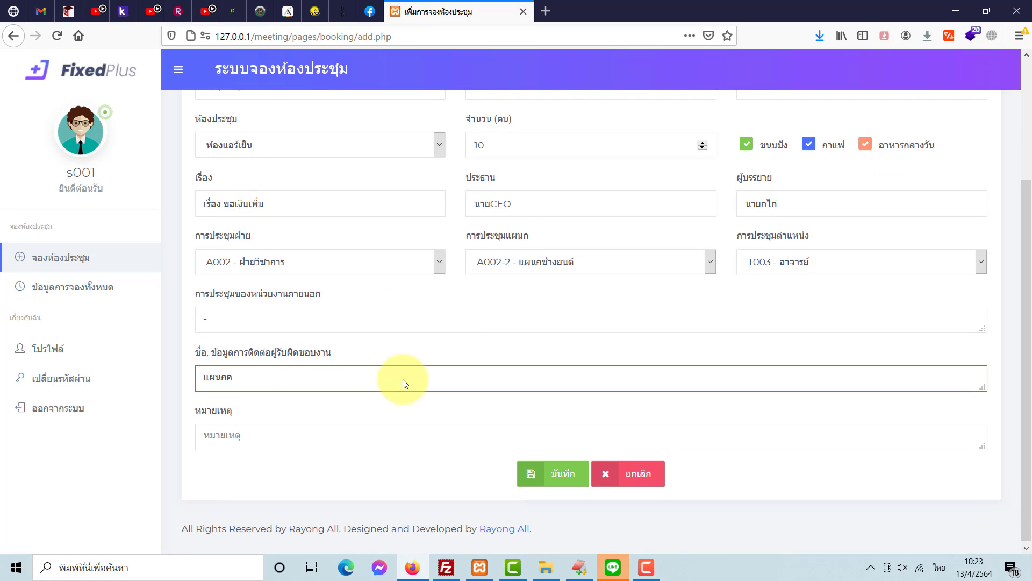
type("กช่างยนต์")
left_click(369, 433)
type("-")
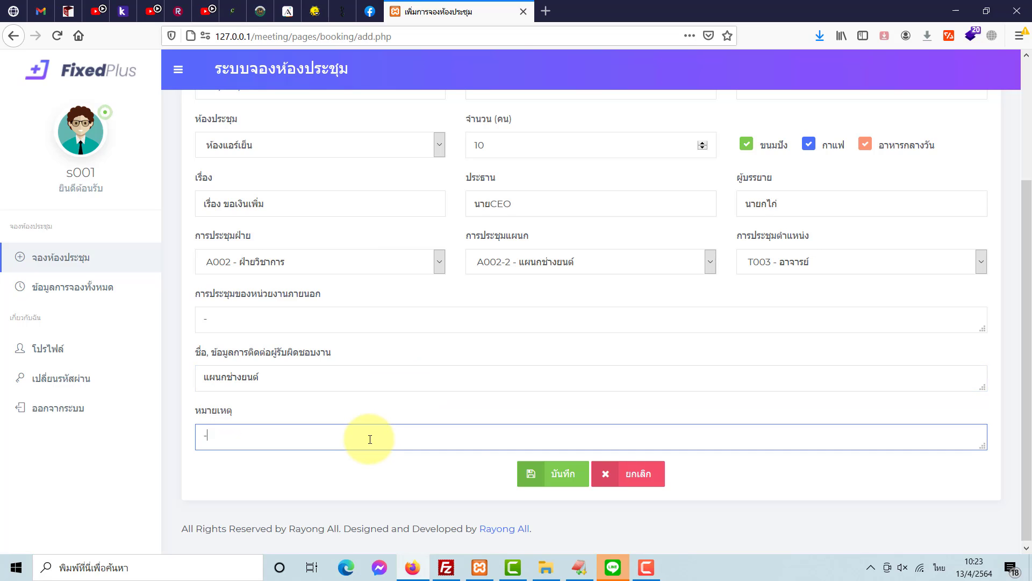
left_click(544, 474)
- Dismiss the save notice, review the pending booking's edit form, go back, and log out
left_click(559, 261)
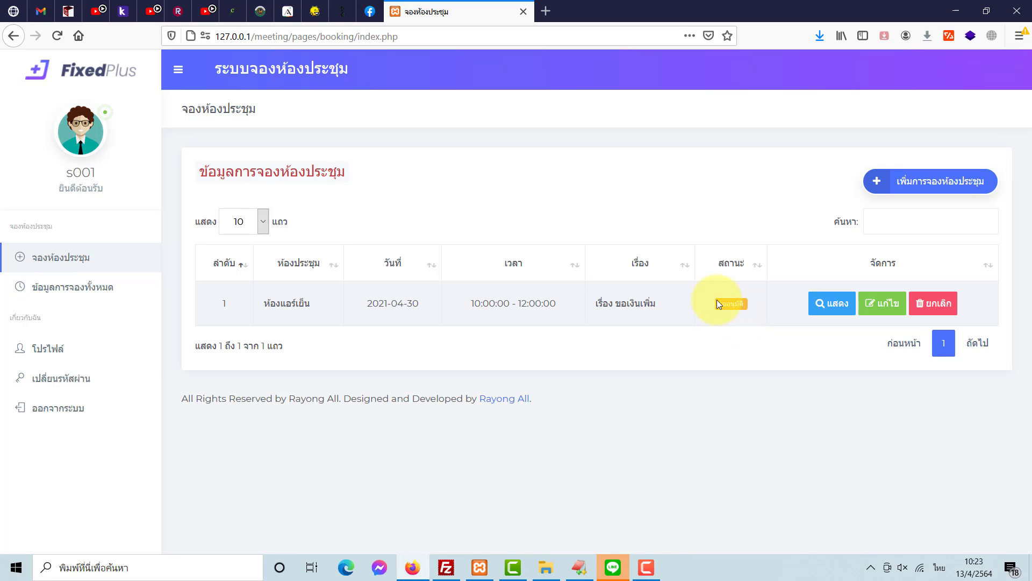
left_click_drag(717, 299, 744, 308)
left_click(722, 317)
left_click(744, 329)
left_click(883, 305)
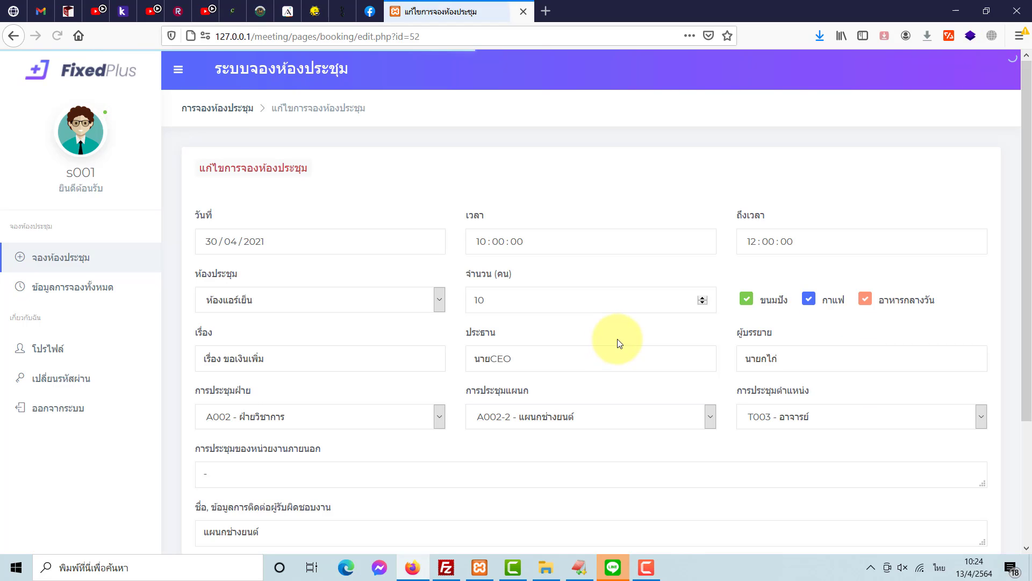
left_click(17, 36)
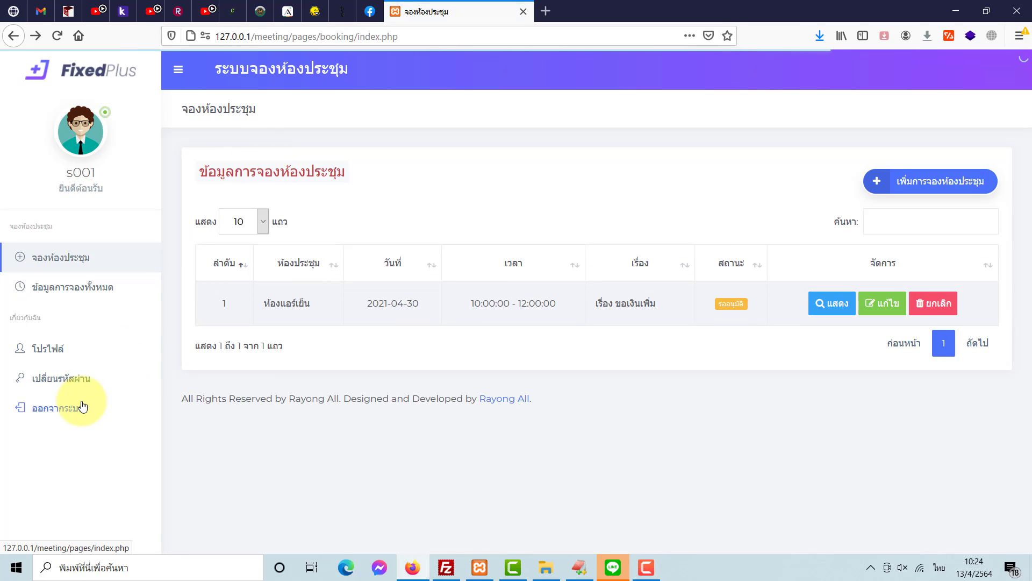
left_click(80, 404)
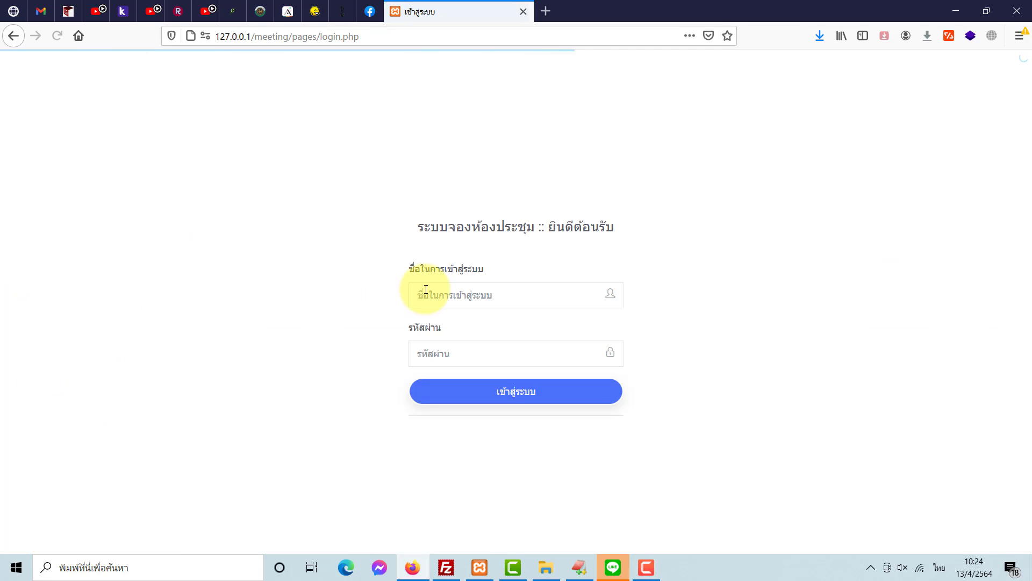
- Log in as approver s002 with the approver's password to reach the booking-approval list
key("alt+shift")
left_click(454, 291)
type("s0")
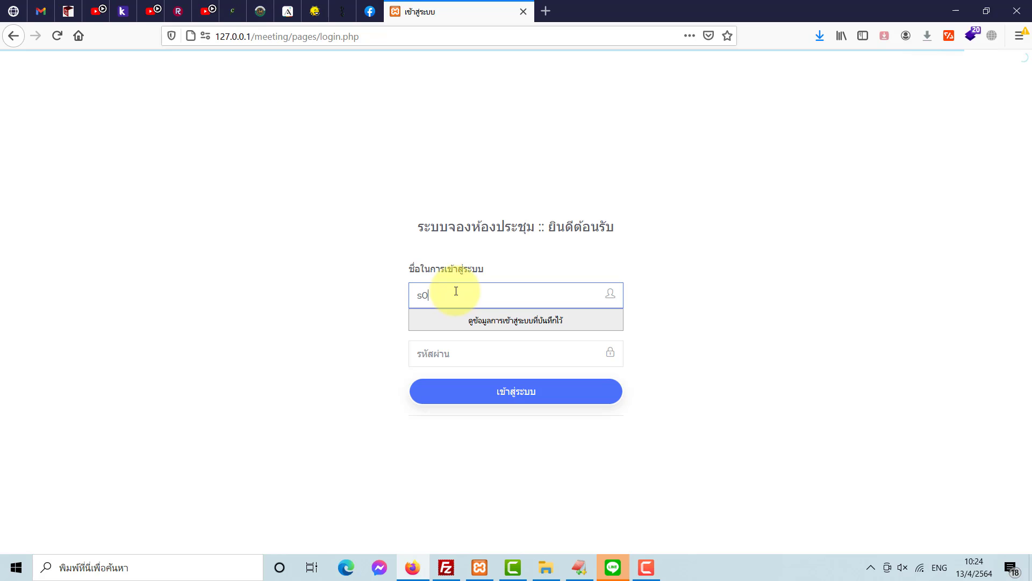
type("02")
left_click(452, 352)
type("1")
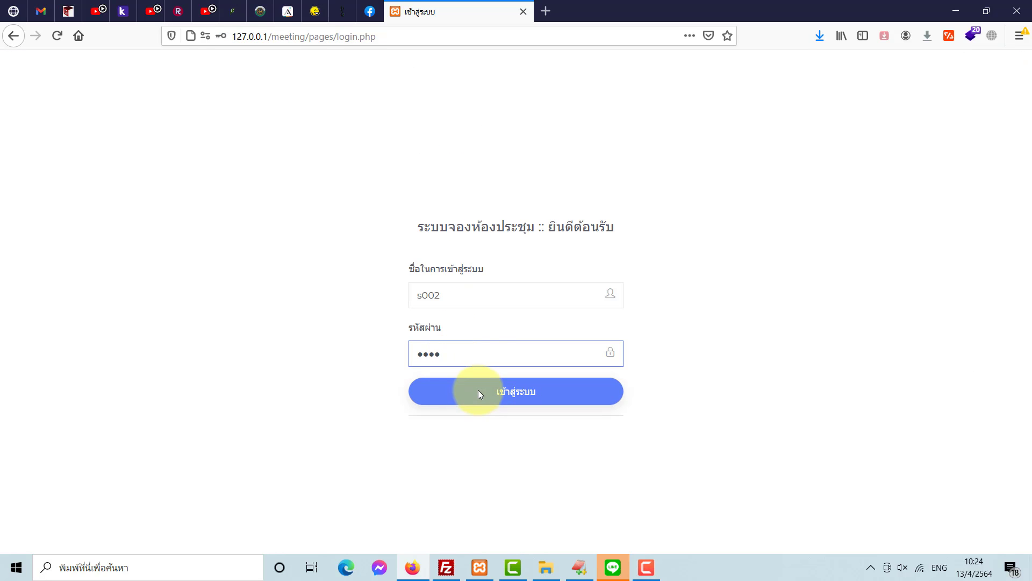
key("Return")
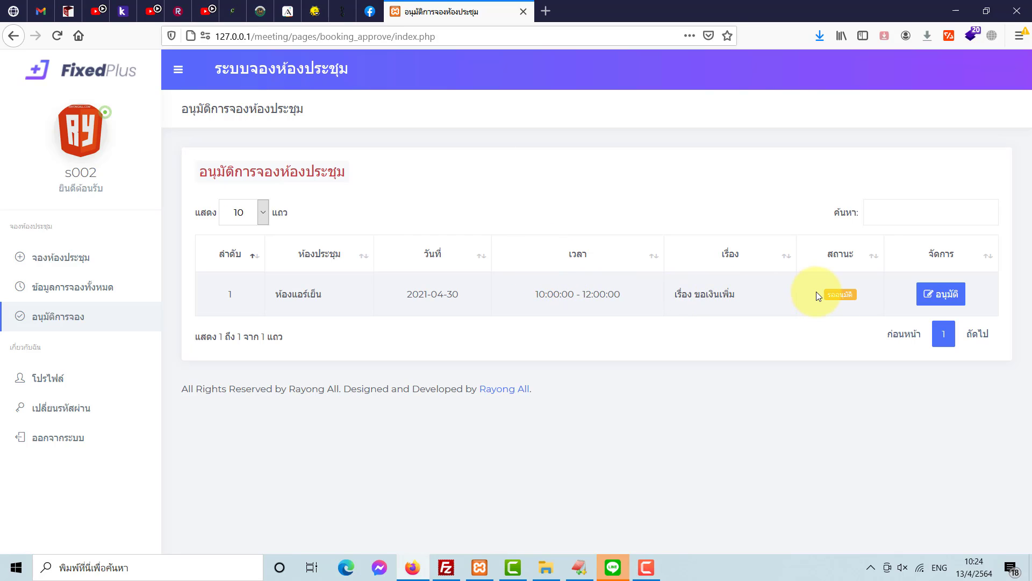
- Open the pending ห้องแอร์เย็น booking for approval
left_click_drag(816, 292, 856, 295)
left_click(938, 296)
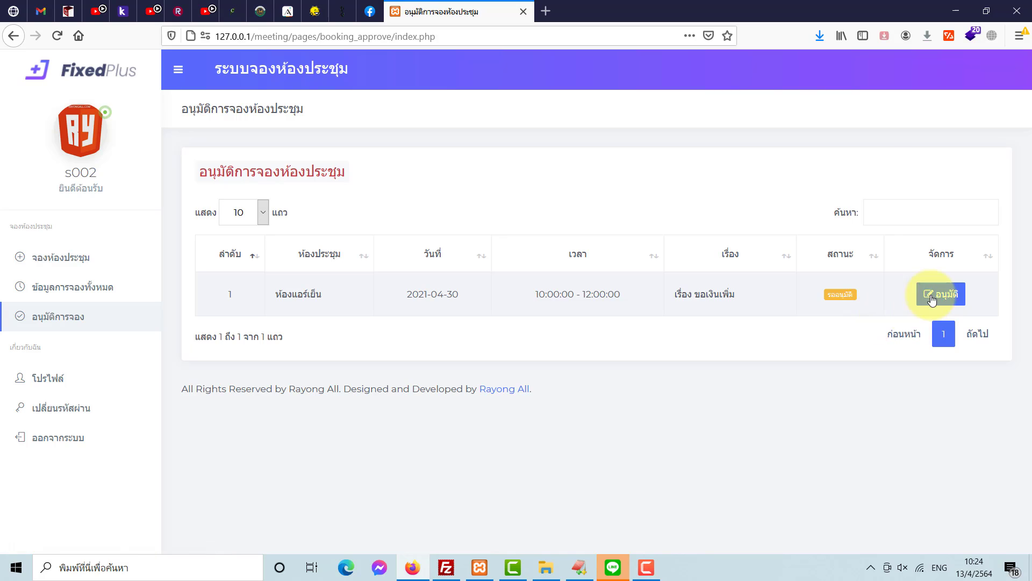
scroll(544, 341, "down", 10)
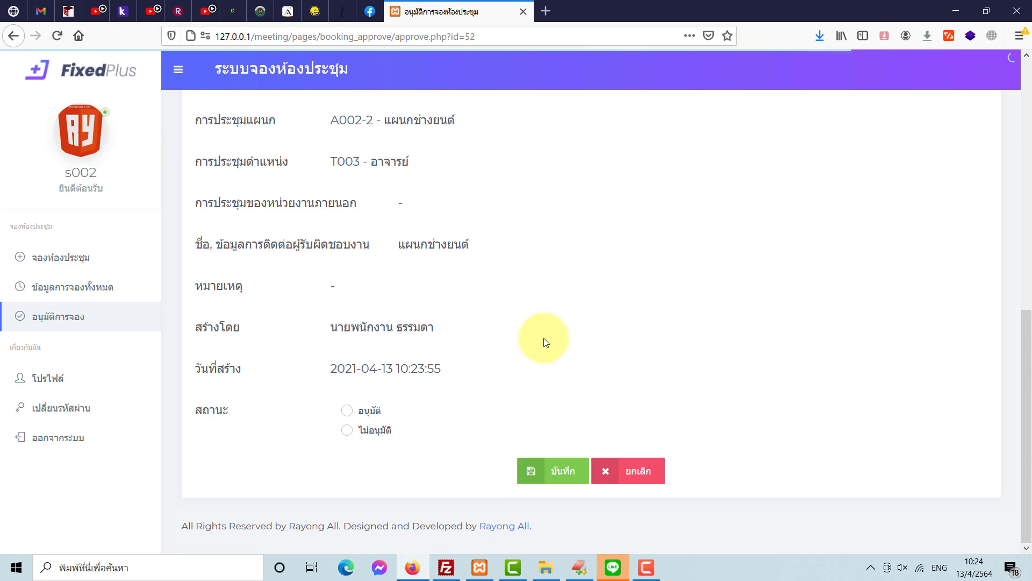
- Set the booking status to อนุมัติ, save it with บันทึก, and dismiss the success alert
left_click(347, 429)
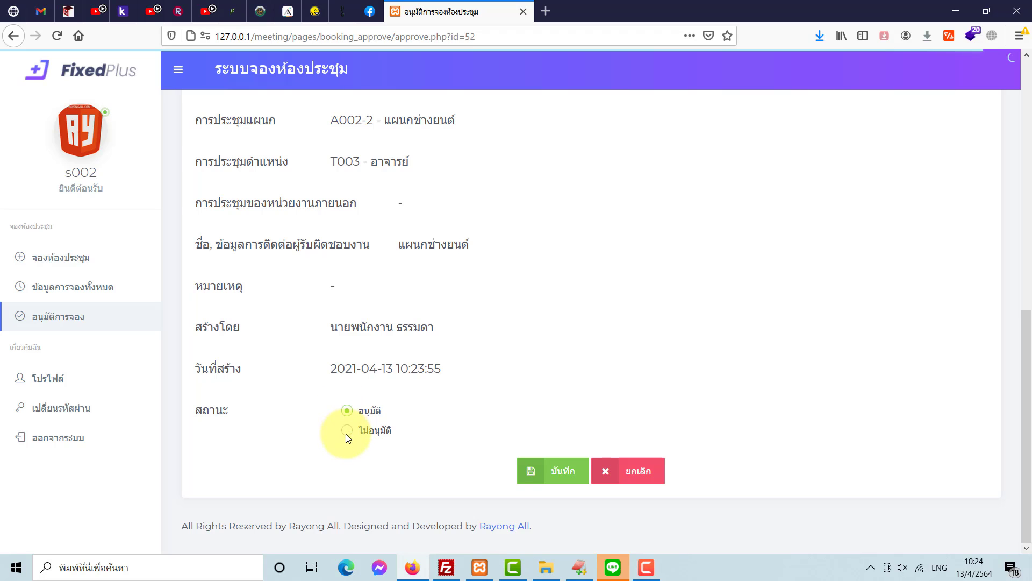
left_click(347, 411)
scroll(460, 421, "up", 10)
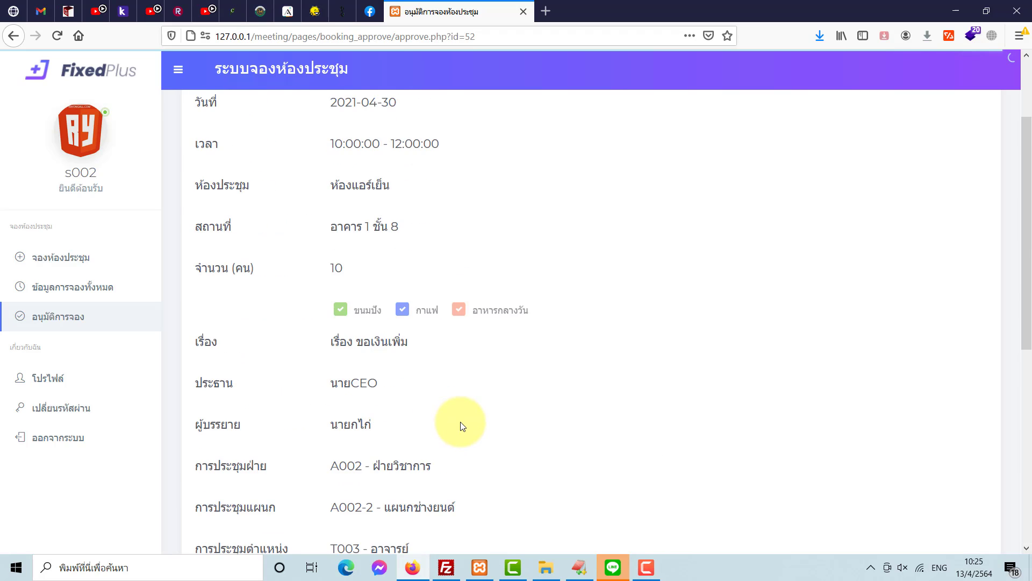
left_click(376, 300)
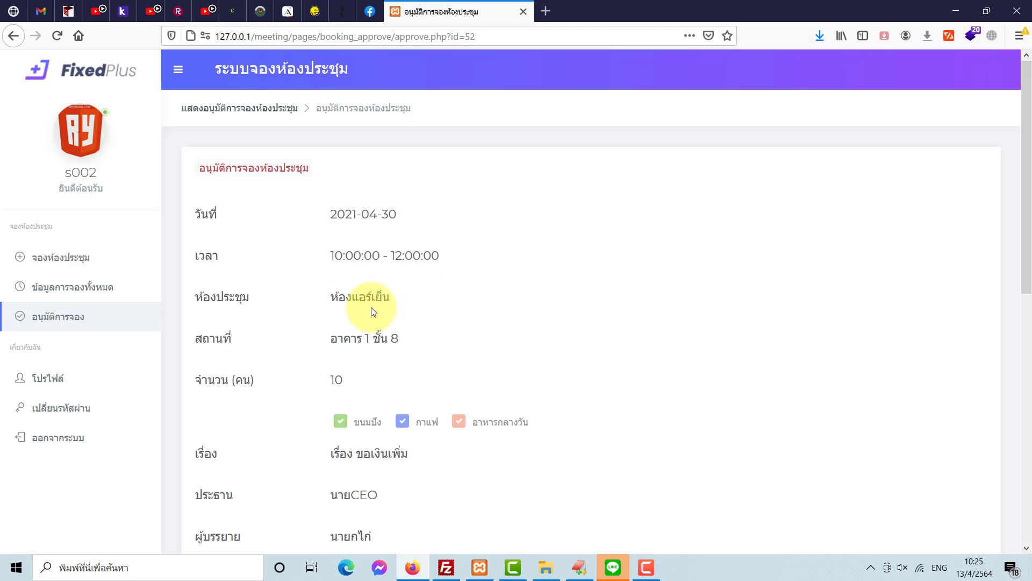
double_click(365, 338)
scroll(385, 396, "down", 5)
scroll(323, 401, "down", 3)
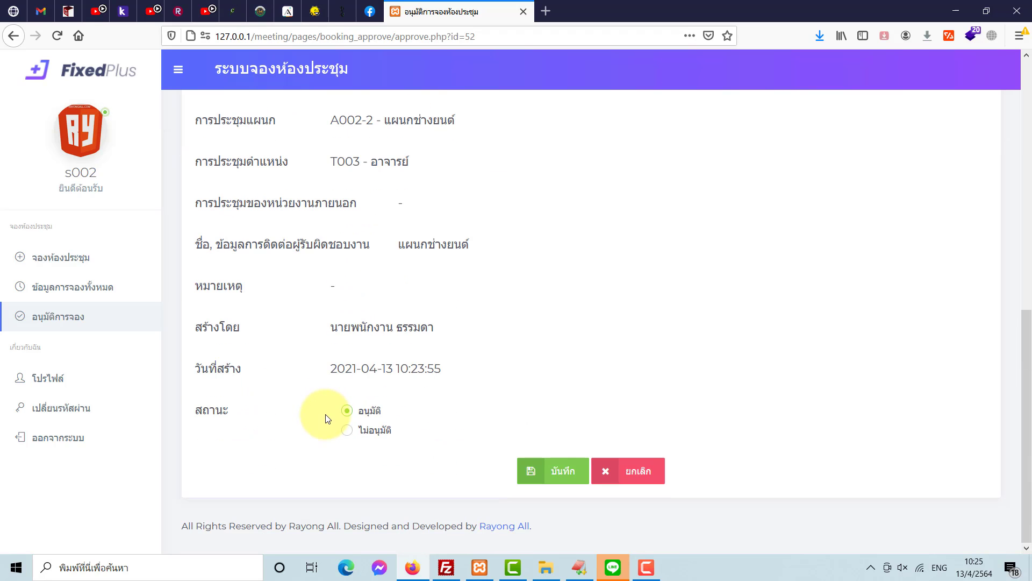
left_click(349, 415)
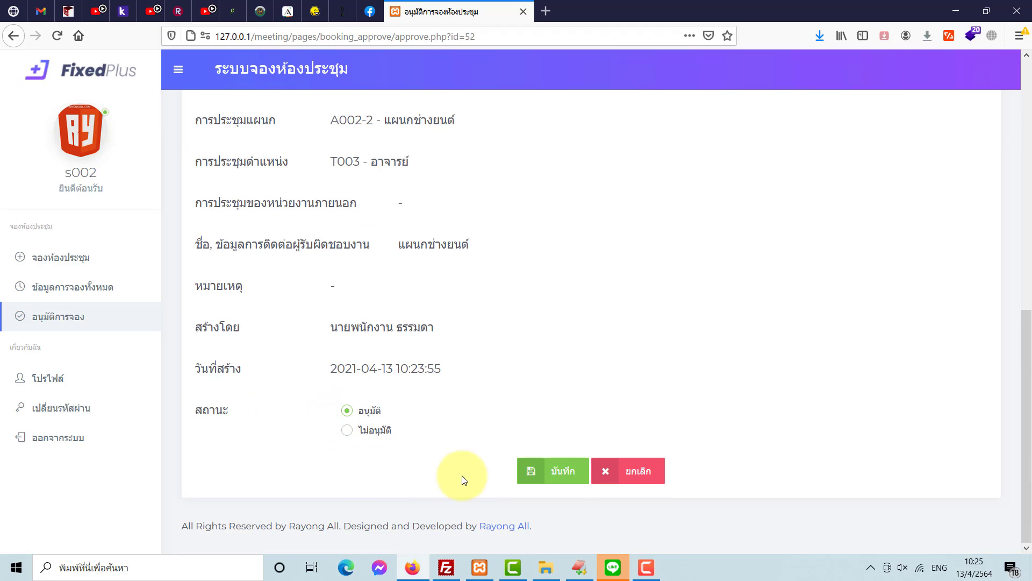
left_click(564, 473)
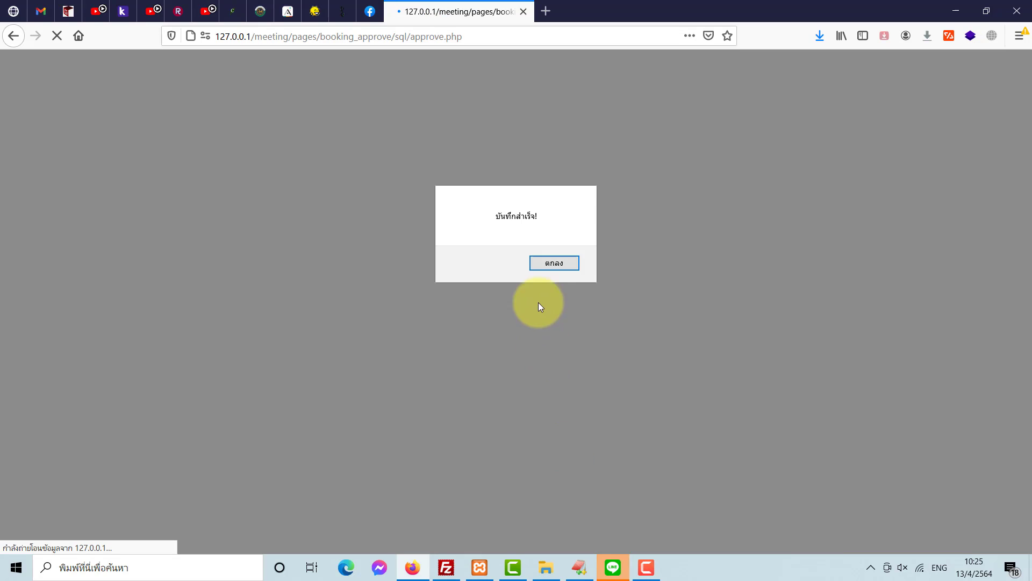
left_click(550, 261)
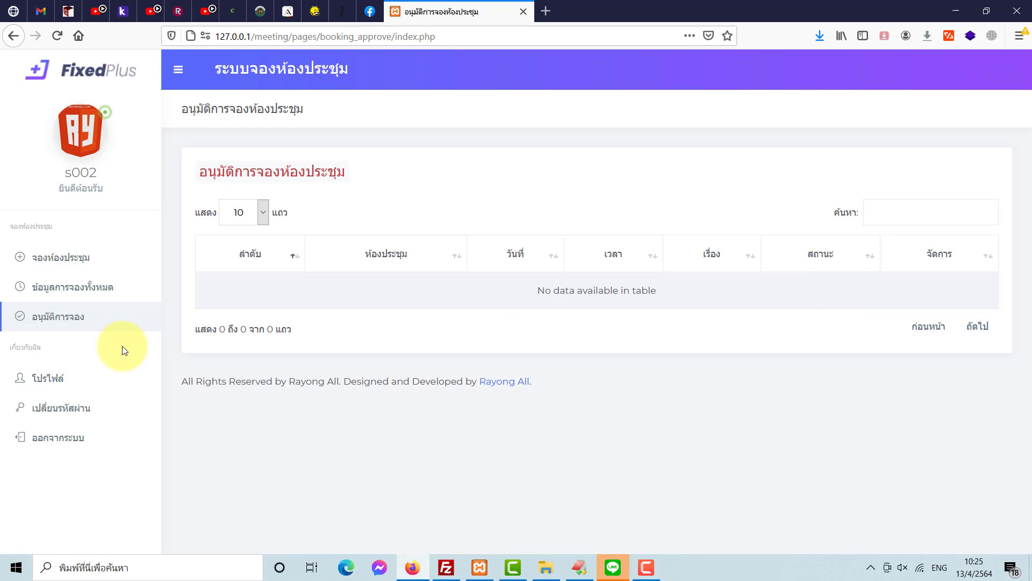
- Check ข้อมูลการจองทั้งหมด, then sign out and log back in as user s001 with their password
left_click(73, 286)
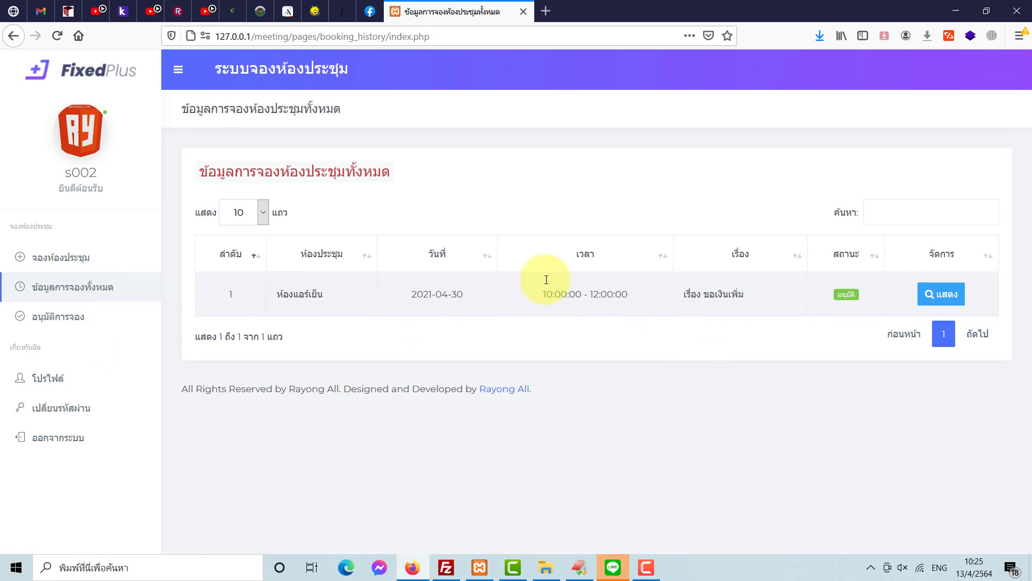
left_click(52, 438)
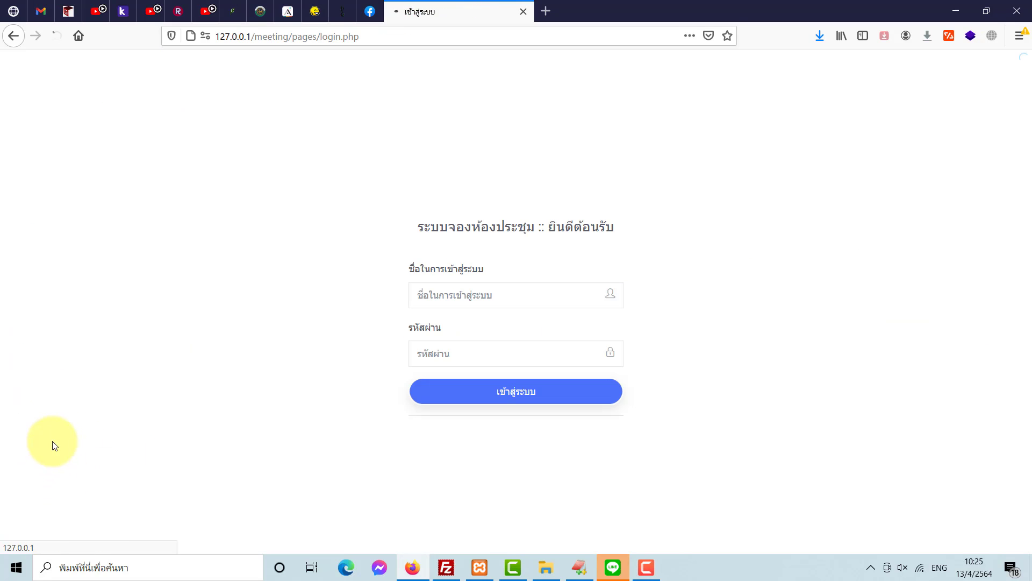
left_click(507, 294)
type("s")
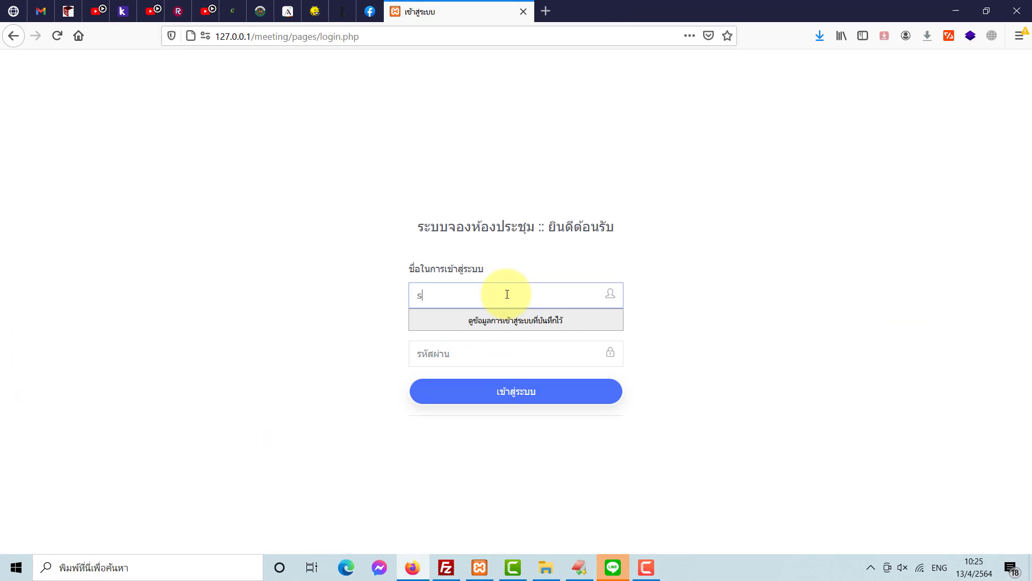
type("001")
left_click(478, 349)
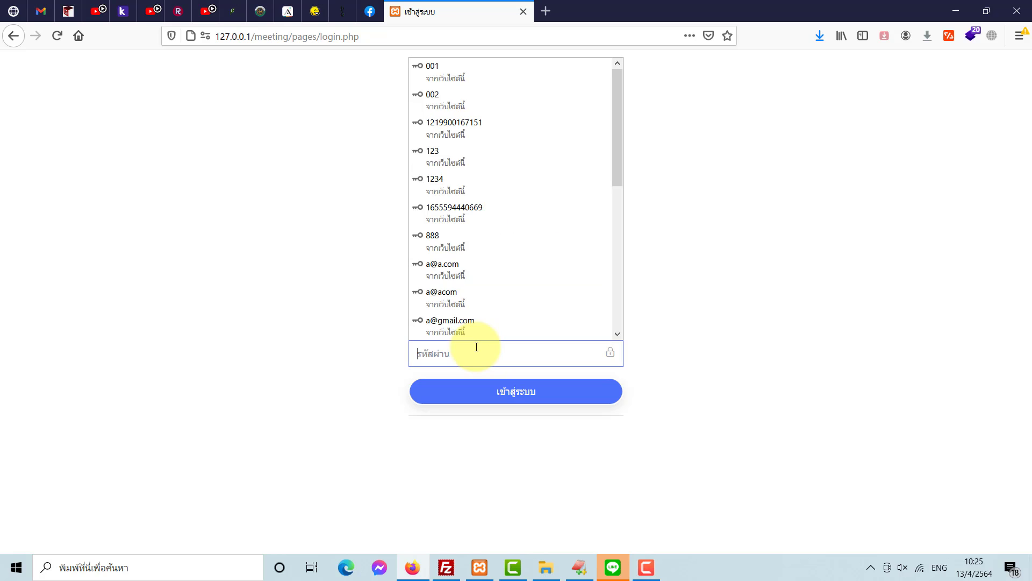
type("1234")
left_click(460, 385)
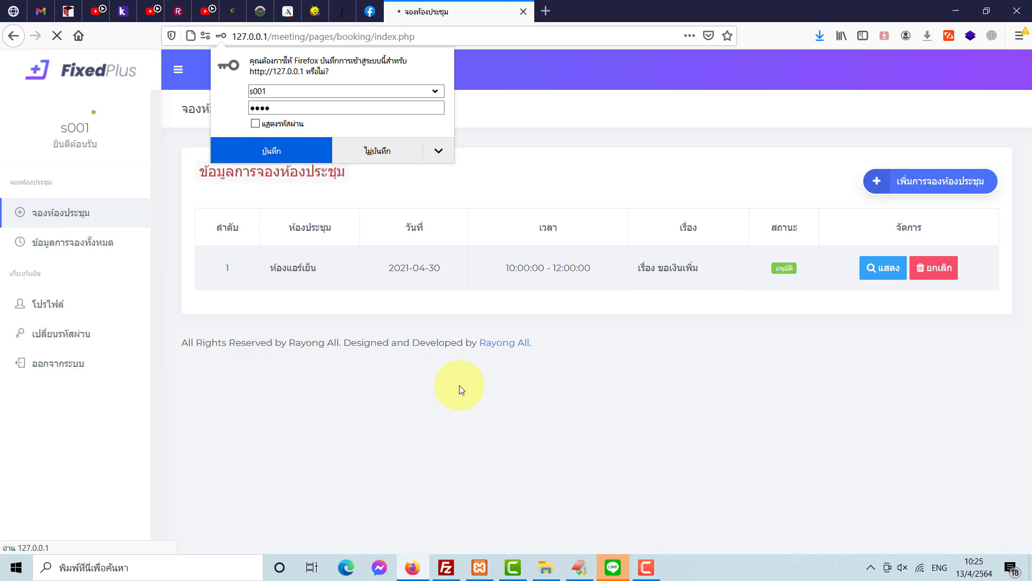